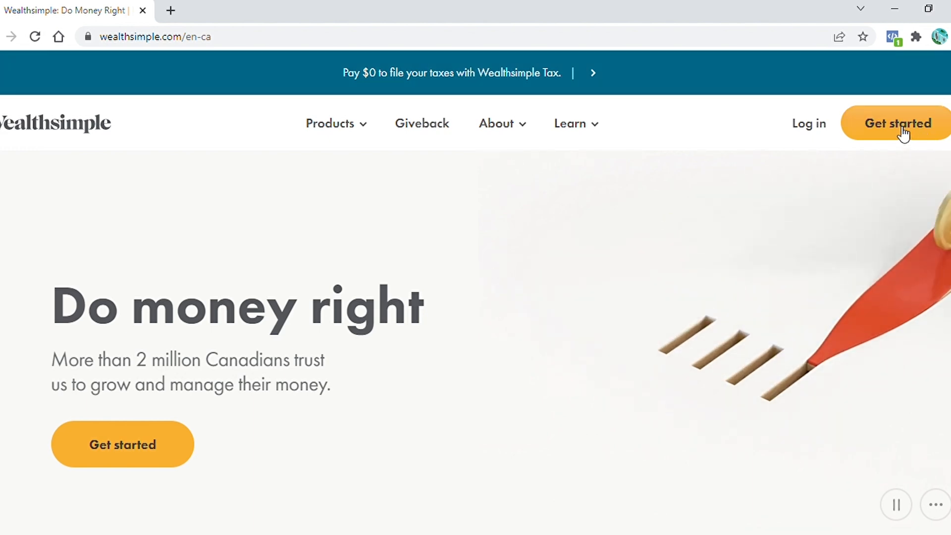
Log in to the account and open the Tax product
{"action": "left_click", "coordinate": [812, 125]}
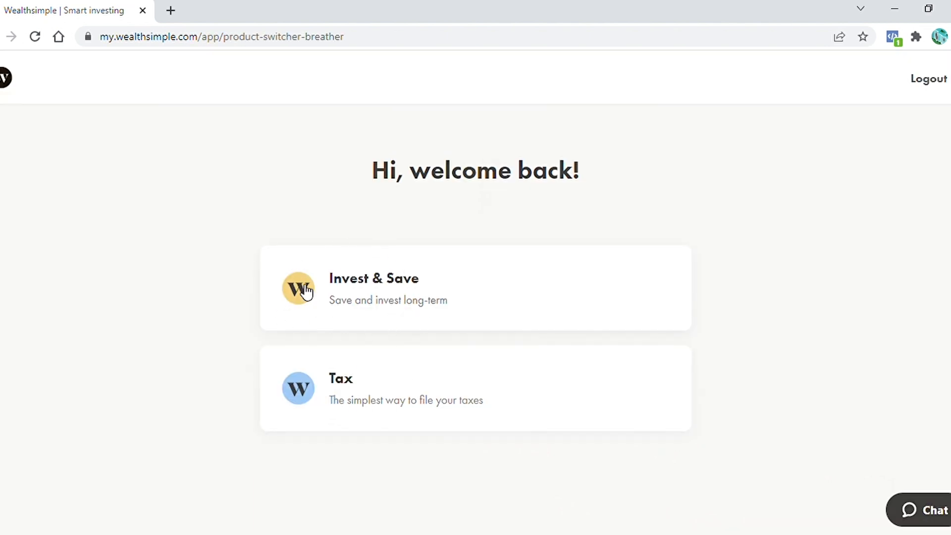
{"action": "left_click", "coordinate": [389, 391]}
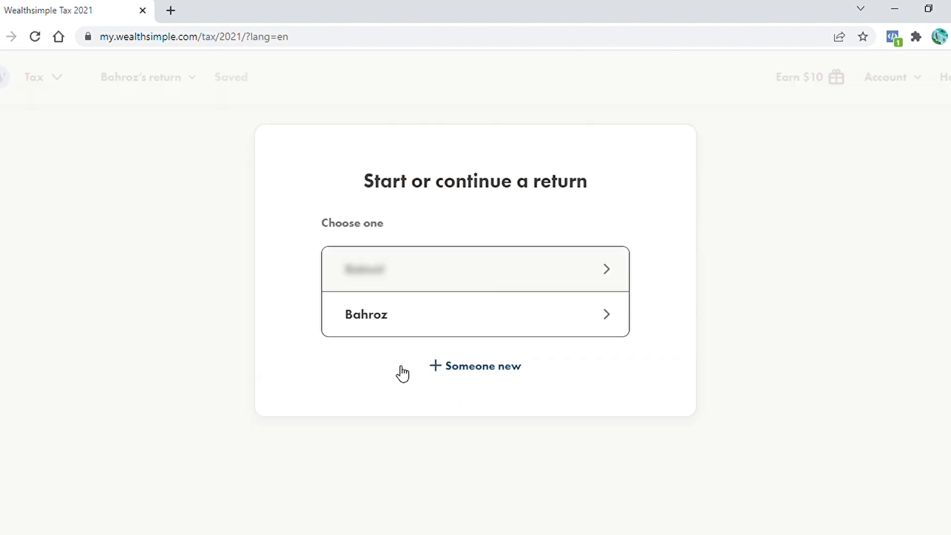
Start a return for someone new, giving it a short nickname
{"action": "left_click", "coordinate": [468, 373]}
{"action": "type", "text": "BAH"}
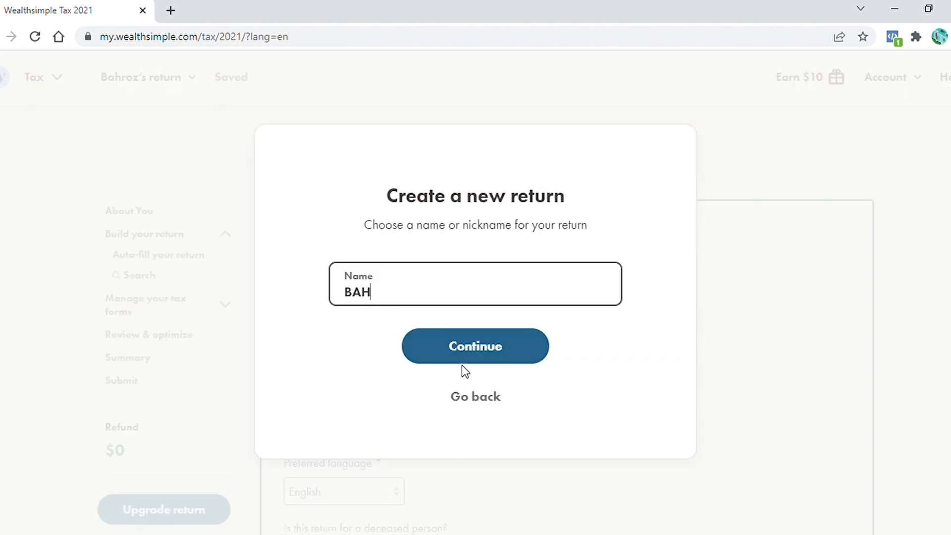
{"action": "left_click", "coordinate": [468, 344]}
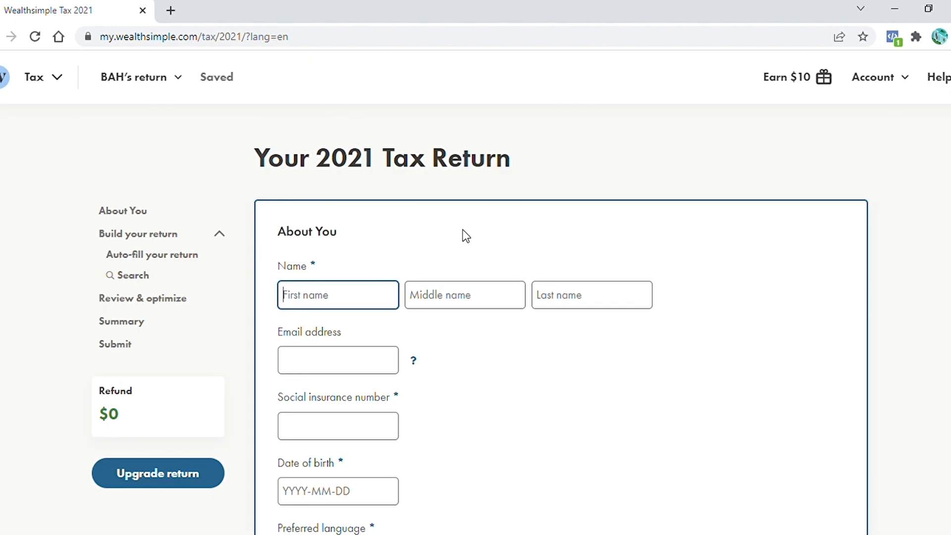
Enter the taxpayer's first name and last name in the About You section
{"action": "key", "text": "Tab"}
{"action": "key", "text": "Tab"}
Fill in the taxpayer's e-mail address and date of birth
{"action": "left_click", "coordinate": [355, 367]}
{"action": "scroll", "coordinate": [355, 367], "scroll_direction": "down", "scroll_amount": 2}
{"action": "left_click", "coordinate": [304, 402]}
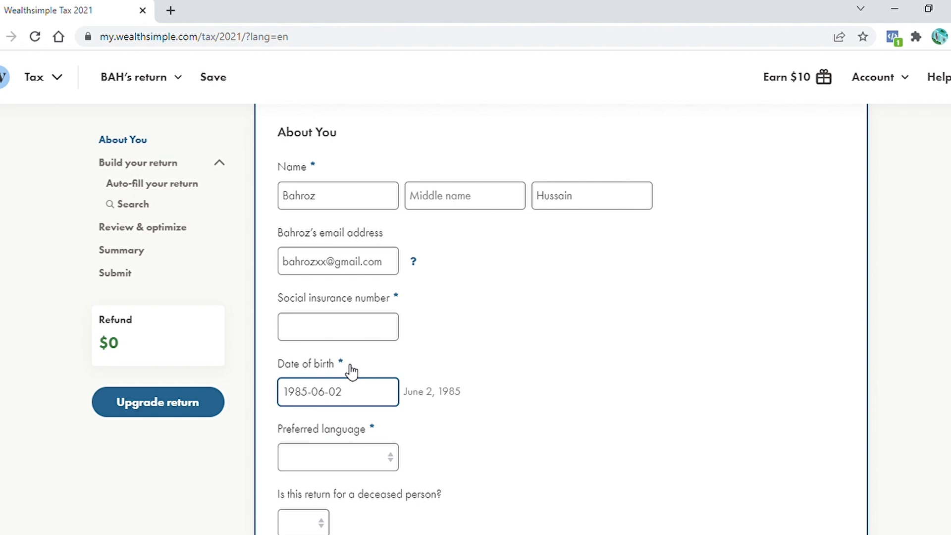
Set the preferred language to English and answer No to the deceased-person question
{"action": "key", "text": "Tab"}
{"action": "key", "text": "e"}
{"action": "left_click", "coordinate": [318, 524]}
{"action": "key", "text": "n"}
Enter the postal code in the Canadian mailing address
{"action": "left_click", "coordinate": [350, 328]}
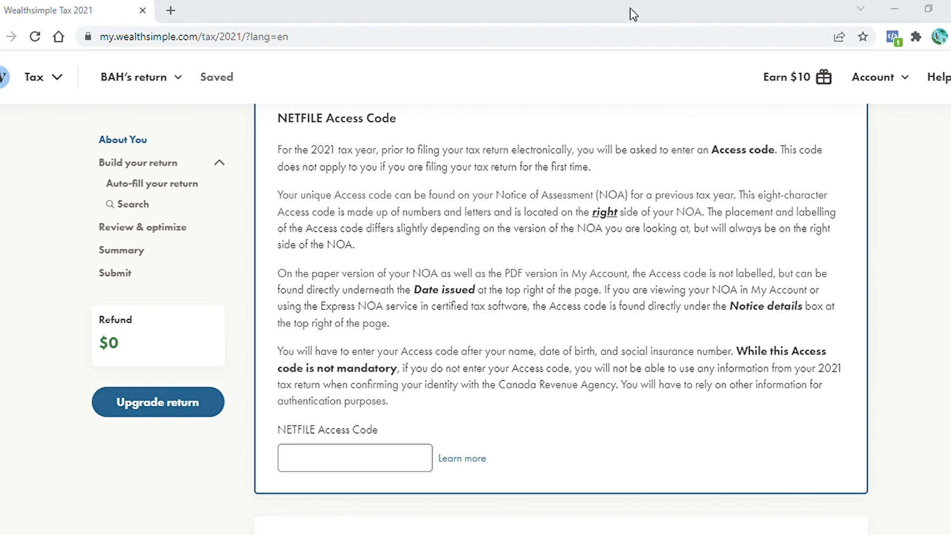
{"action": "left_click_drag", "start_coordinate": [277, 302], "coordinate": [635, 306]}
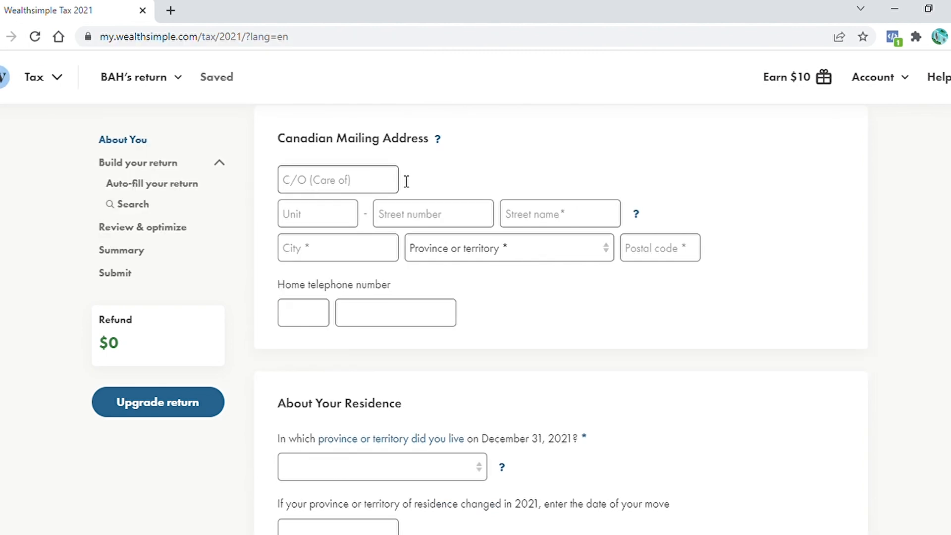
{"action": "left_click", "coordinate": [323, 218]}
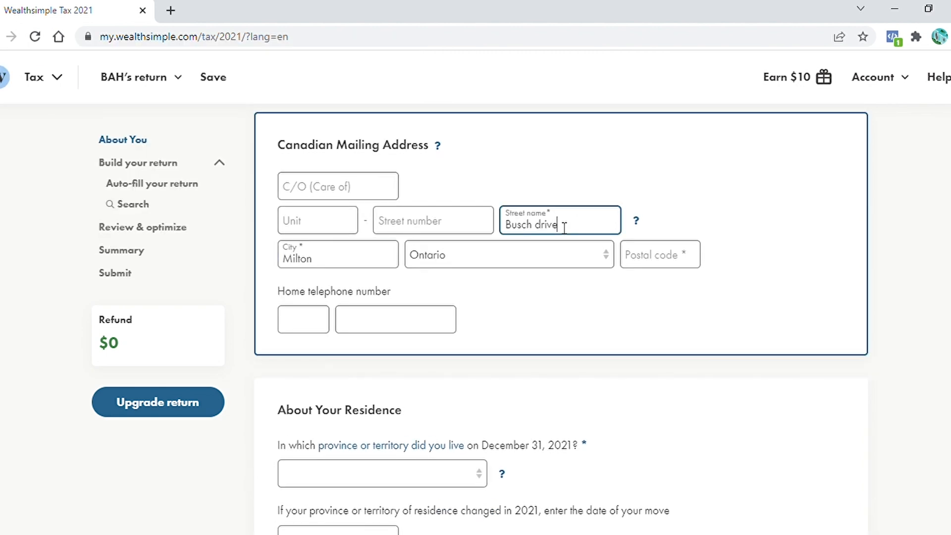
{"action": "left_click", "coordinate": [673, 263]}
{"action": "type", "text": "L3R0W"}
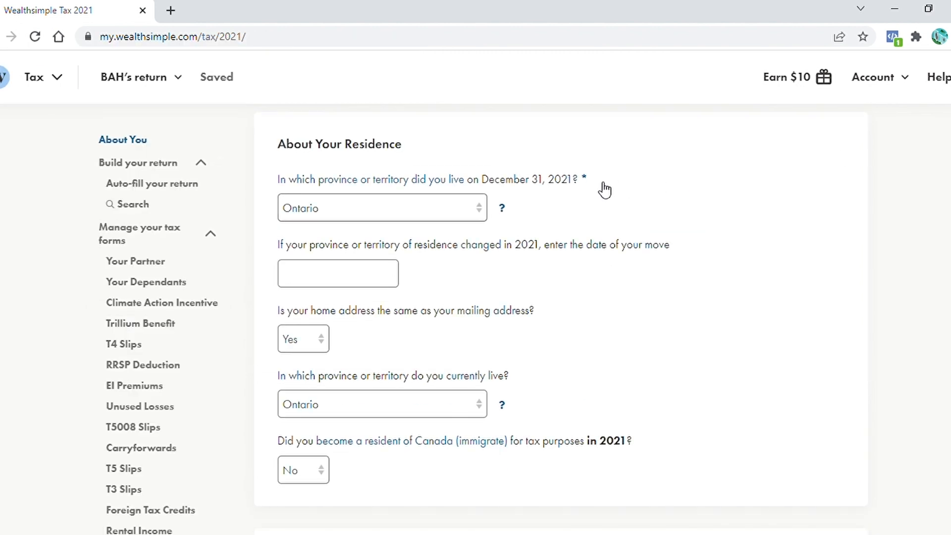
Set the province of residence on December 31, 2021 to Ontario and answer Yes to home address matching mailing address
{"action": "left_click", "coordinate": [508, 210]}
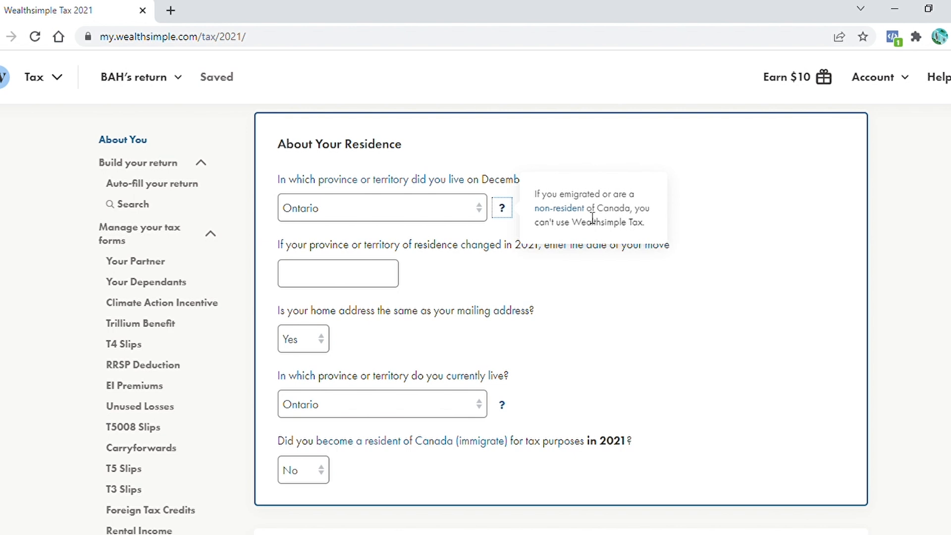
{"action": "left_click", "coordinate": [576, 264]}
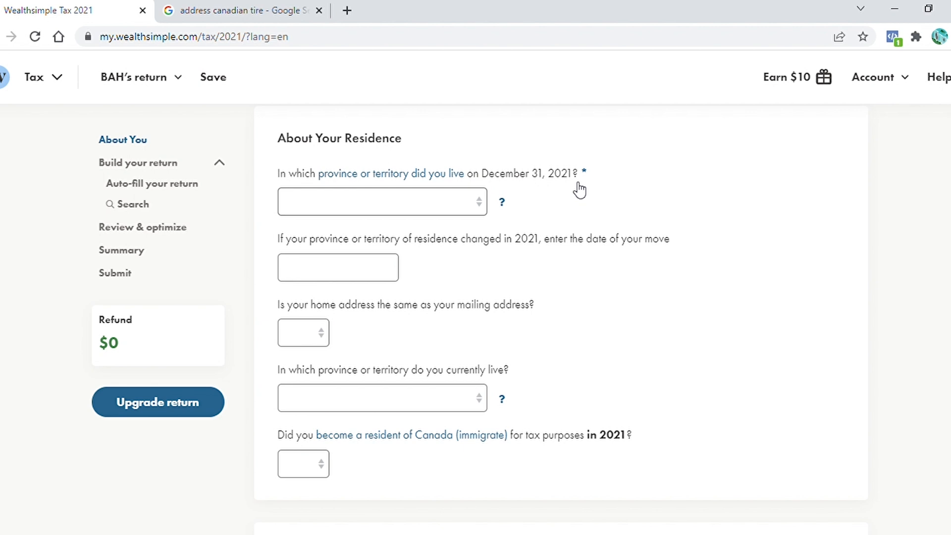
{"action": "left_click", "coordinate": [481, 206]}
{"action": "left_click", "coordinate": [314, 373]}
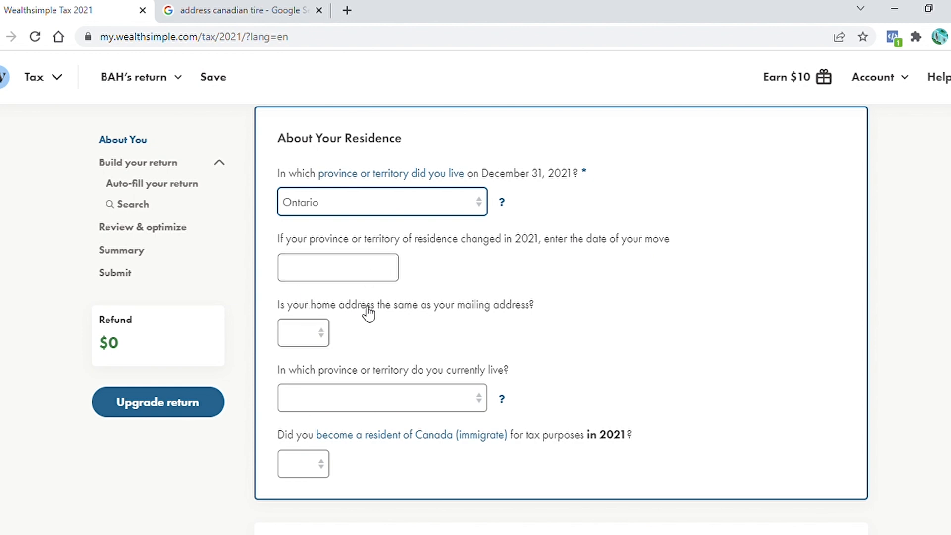
{"action": "left_click", "coordinate": [325, 339]}
{"action": "left_click", "coordinate": [305, 368]}
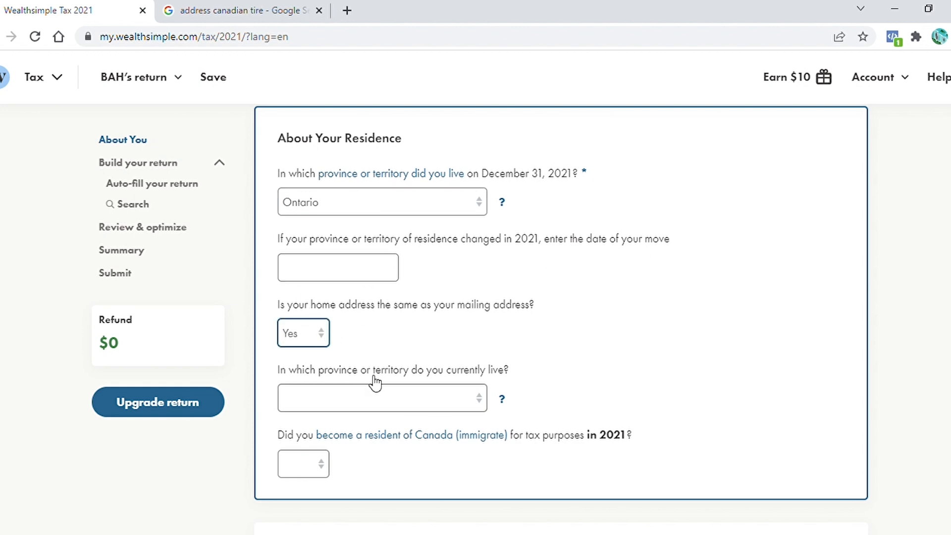
Set the current province to Ontario and answer No to becoming a resident of Canada in 2021
{"action": "left_click", "coordinate": [486, 399]}
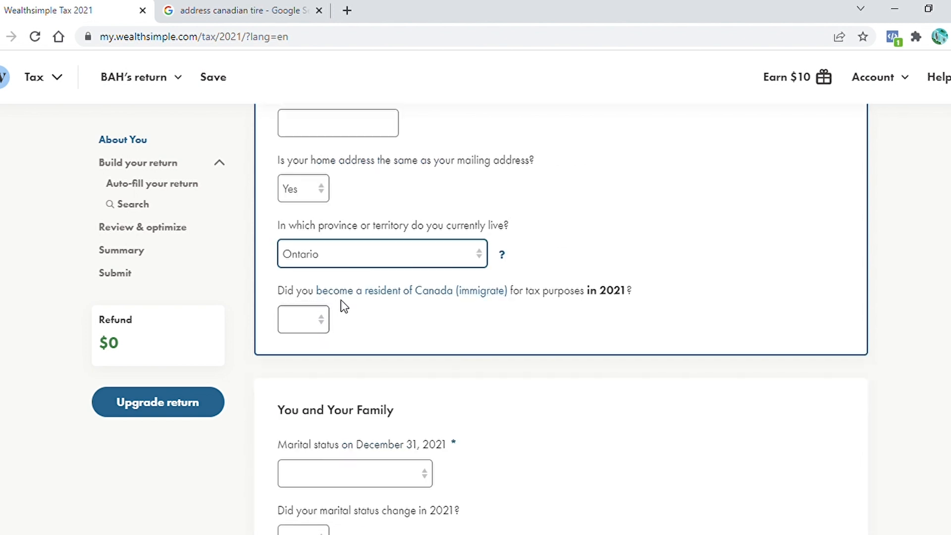
{"action": "left_click", "coordinate": [327, 330]}
{"action": "left_click", "coordinate": [299, 378]}
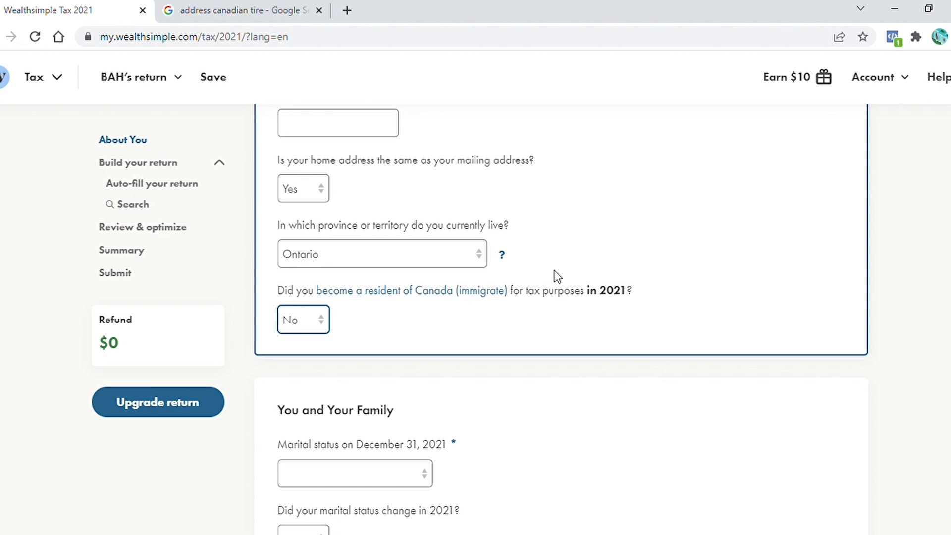
Set the marital status on December 31, 2021 to Married
{"action": "scroll", "coordinate": [557, 276], "scroll_direction": "down", "scroll_amount": 1}
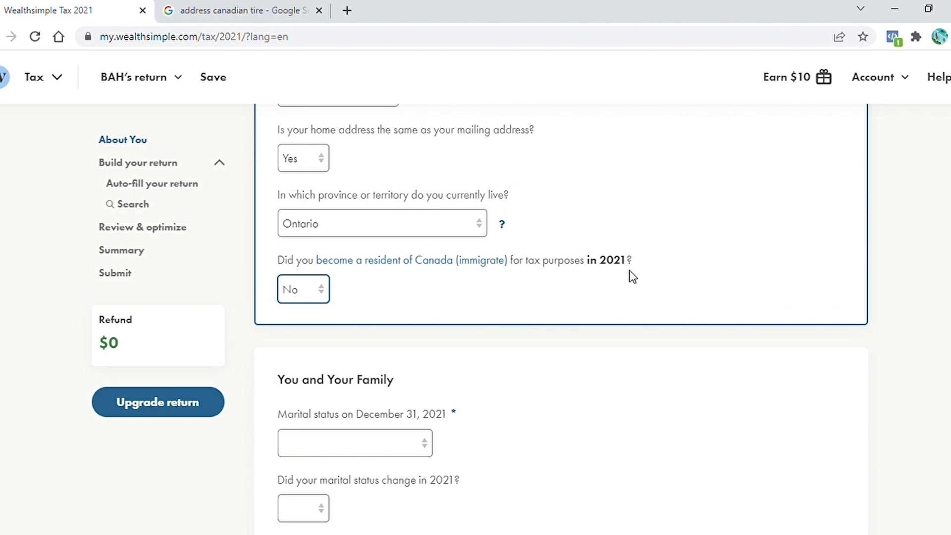
{"action": "scroll", "coordinate": [381, 166], "scroll_direction": "down", "scroll_amount": 5}
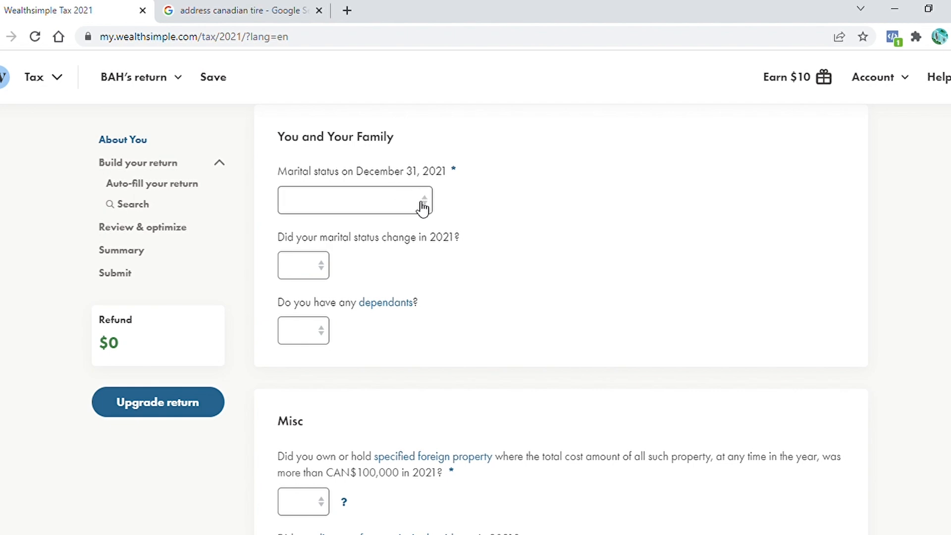
{"action": "left_click", "coordinate": [431, 208]}
{"action": "left_click", "coordinate": [354, 249]}
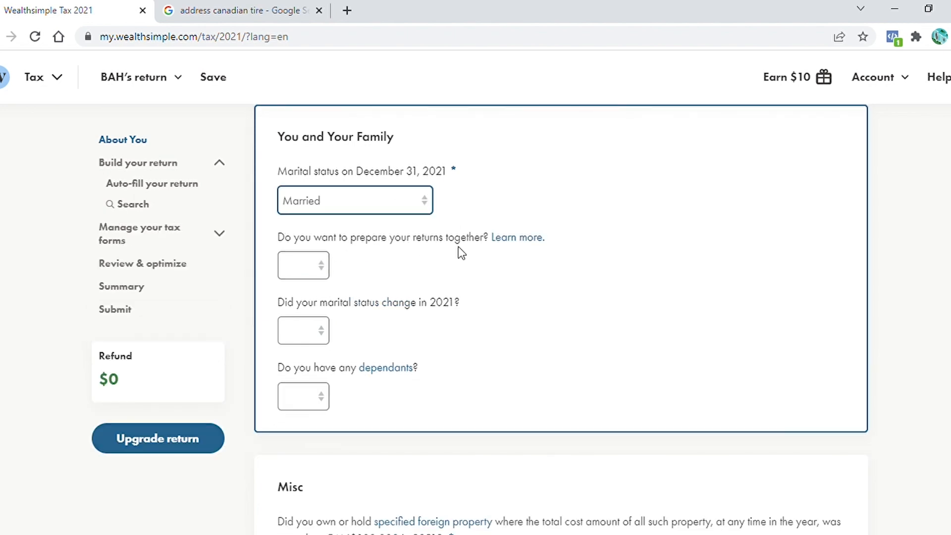
Choose to prepare the returns together and create the partner's return with a short nickname
{"action": "left_click", "coordinate": [320, 265]}
{"action": "left_click", "coordinate": [296, 298]}
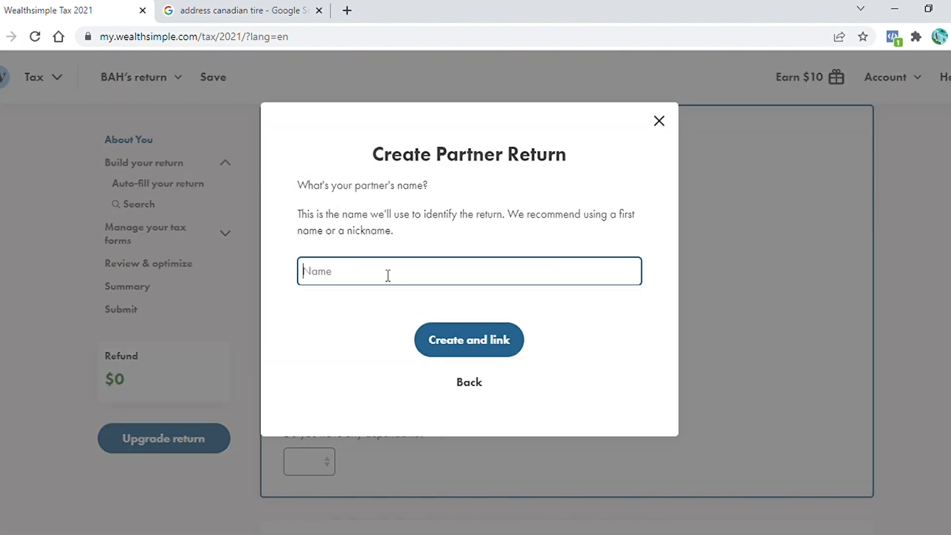
{"action": "type", "text": "BRH"}
{"action": "left_click", "coordinate": [481, 344]}
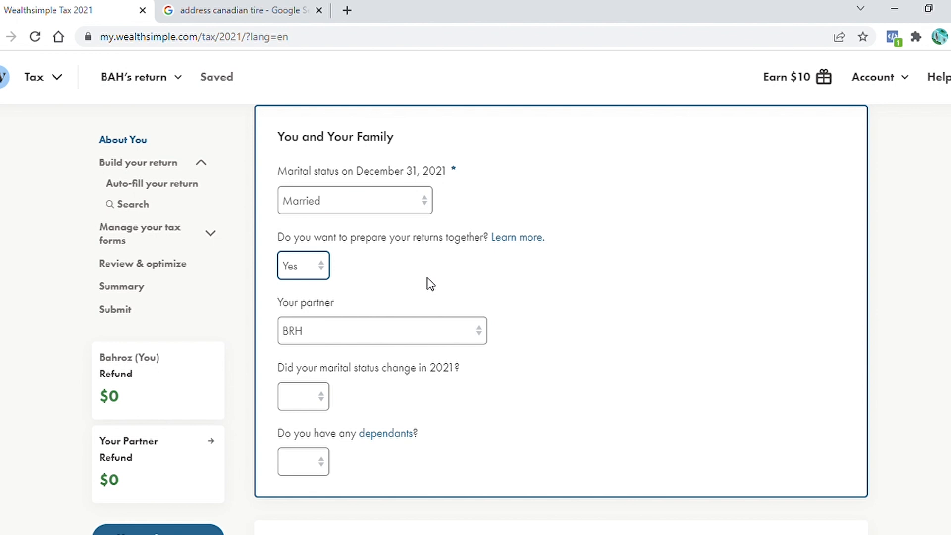
Answer No to a marital status change in 2021 and Yes to having dependants
{"action": "scroll", "coordinate": [329, 312], "scroll_direction": "down", "scroll_amount": 2}
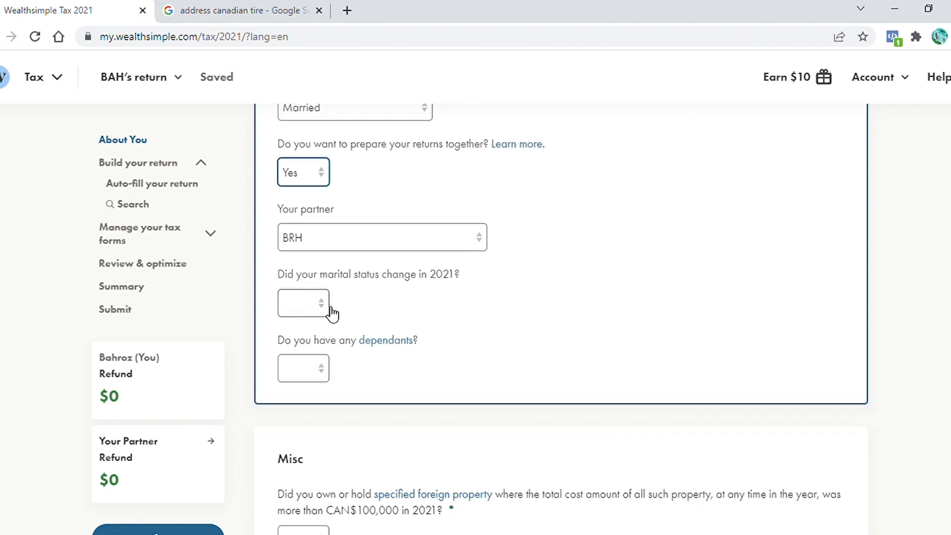
{"action": "left_click", "coordinate": [317, 305]}
{"action": "left_click", "coordinate": [300, 367]}
{"action": "left_click", "coordinate": [326, 377]}
{"action": "key", "text": "y"}
Answer No to having any children in shared custody
{"action": "scroll", "coordinate": [670, 206], "scroll_direction": "down", "scroll_amount": 5}
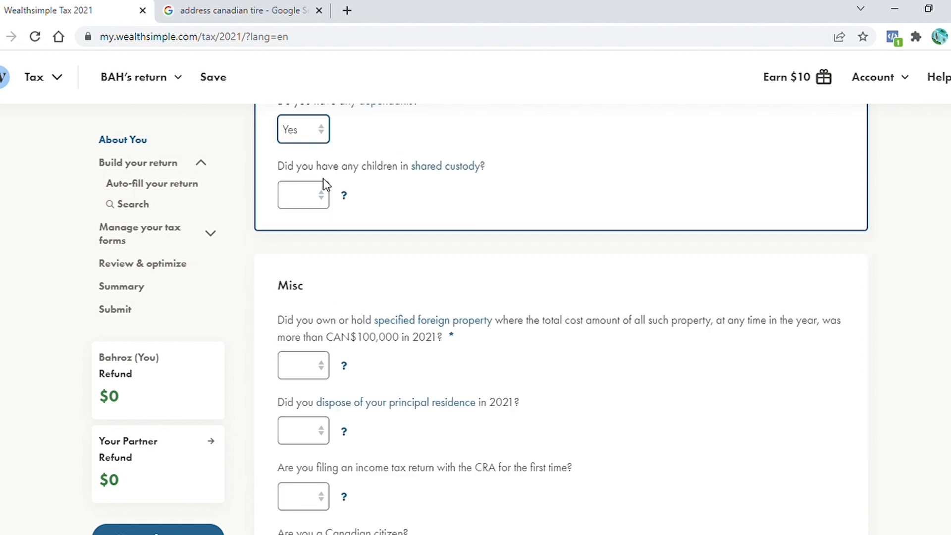
{"action": "left_click", "coordinate": [320, 198]}
{"action": "key", "text": "n"}
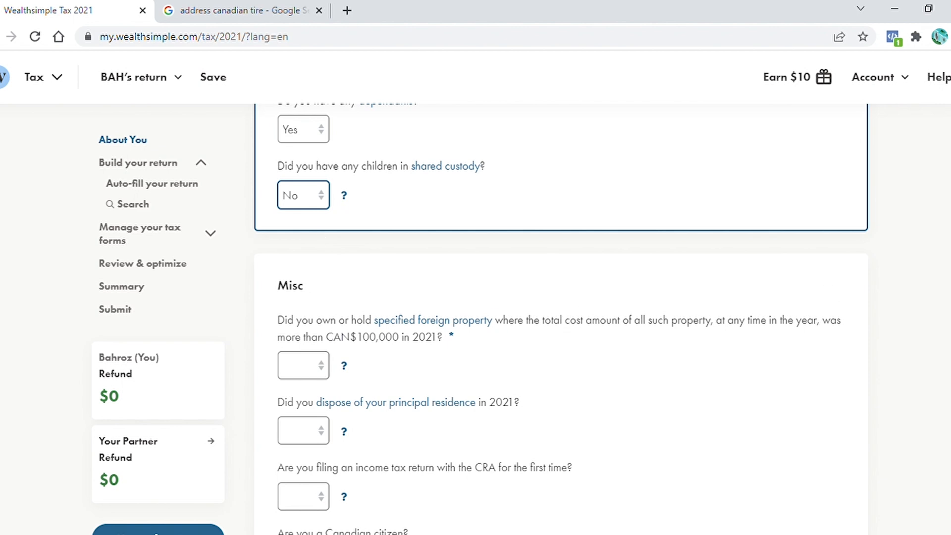
Answer No to owning foreign property over CAN$100,000 and to disposing of a principal residence
{"action": "scroll", "coordinate": [626, 205], "scroll_direction": "down", "scroll_amount": 3}
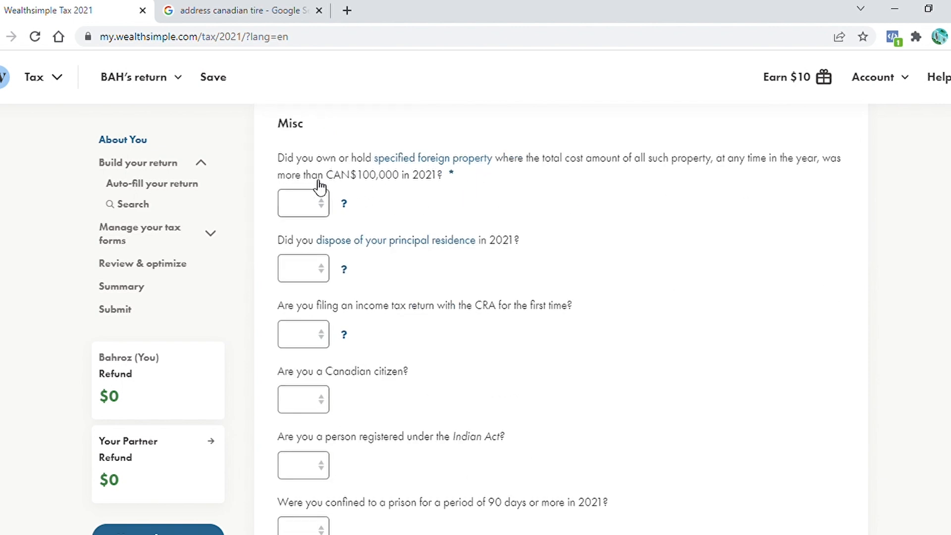
{"action": "left_click", "coordinate": [327, 204]}
{"action": "key", "text": "n"}
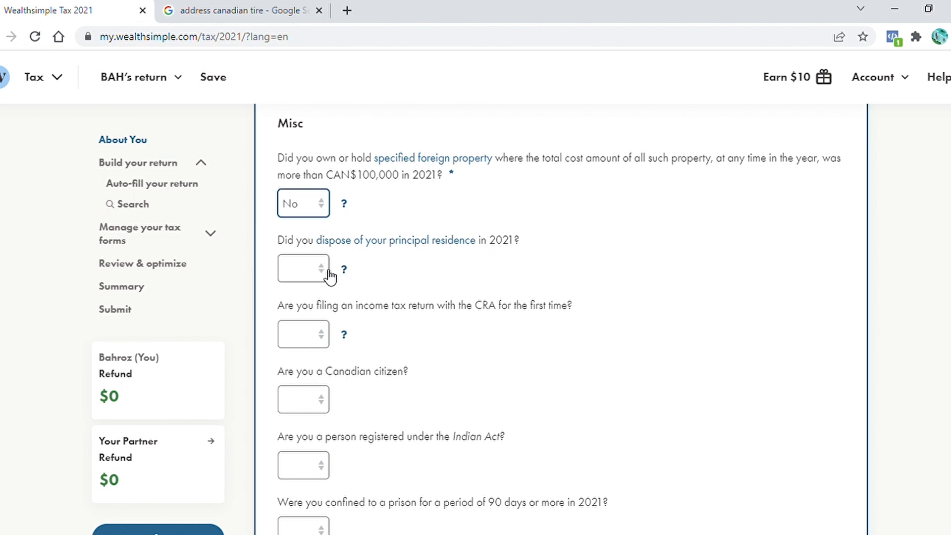
{"action": "key", "text": "Tab"}
{"action": "key", "text": "n"}
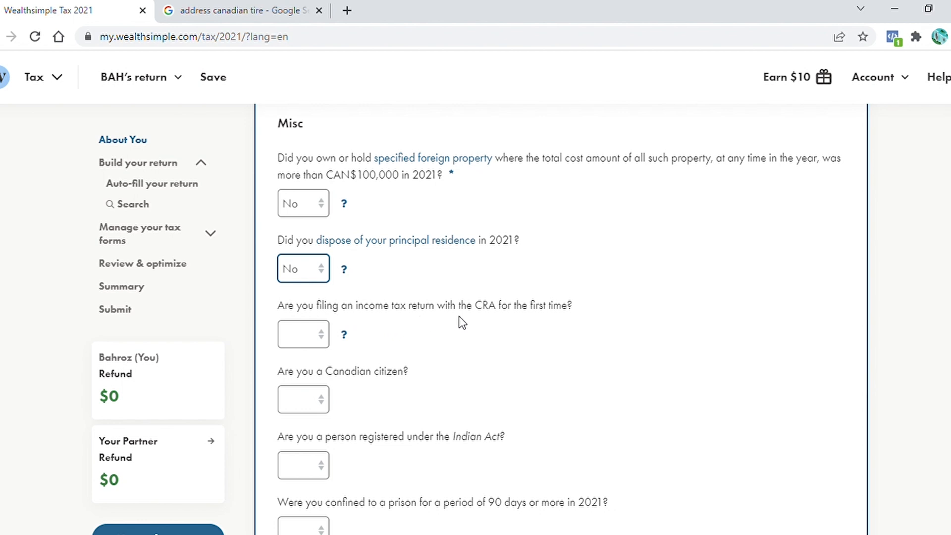
Answer No to filing with the CRA for the first time and Yes to being a Canadian citizen
{"action": "left_click", "coordinate": [322, 338]}
{"action": "key", "text": "n"}
{"action": "scroll", "coordinate": [605, 261], "scroll_direction": "down", "scroll_amount": 3}
{"action": "left_click", "coordinate": [328, 282]}
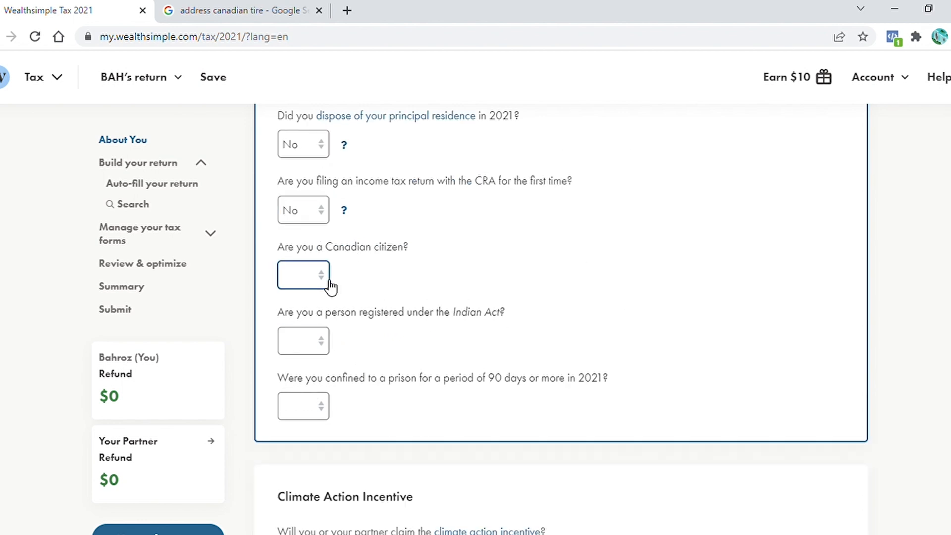
{"action": "key", "text": "y"}
Authorize sharing details with Elections Canada and answer No to registration under the Indian Act
{"action": "left_click", "coordinate": [326, 380]}
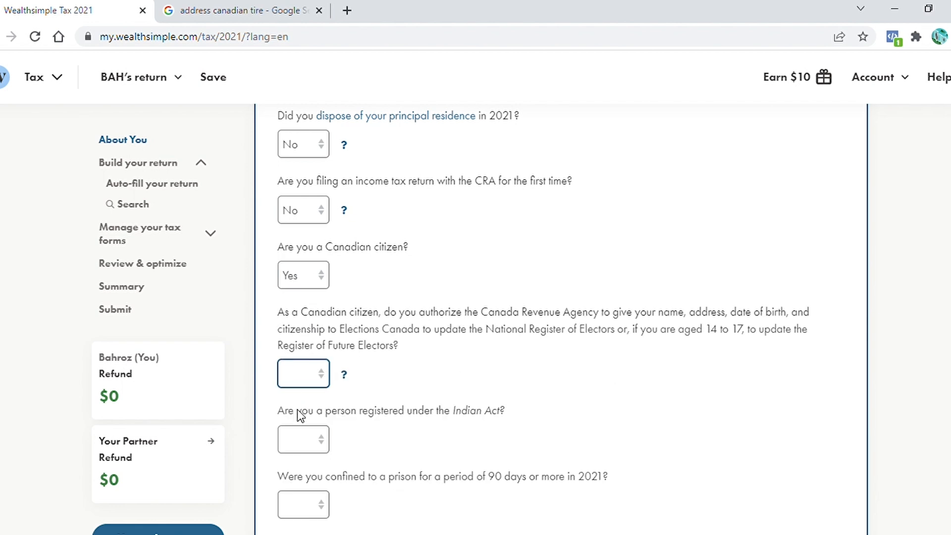
{"action": "key", "text": "y"}
{"action": "scroll", "coordinate": [601, 262], "scroll_direction": "down", "scroll_amount": 4}
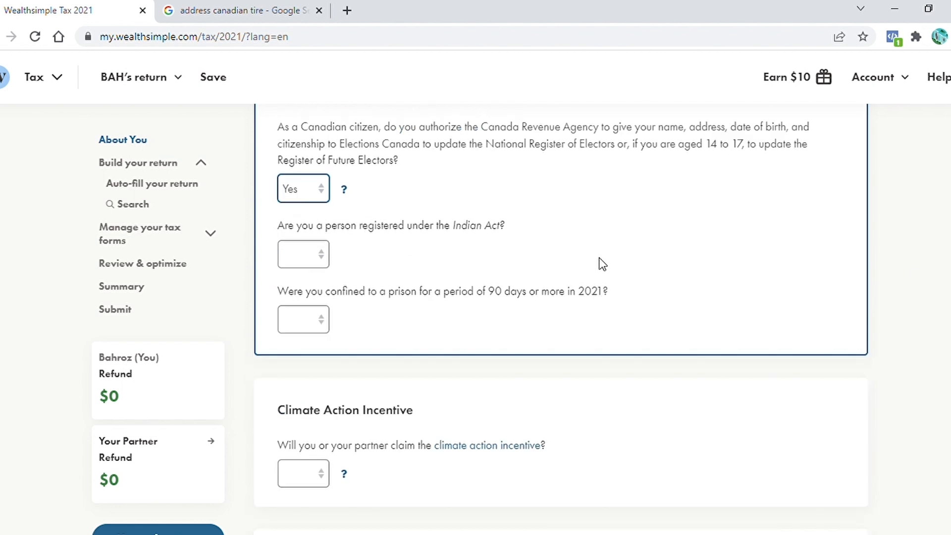
{"action": "left_click", "coordinate": [329, 257]}
{"action": "key", "text": "n"}
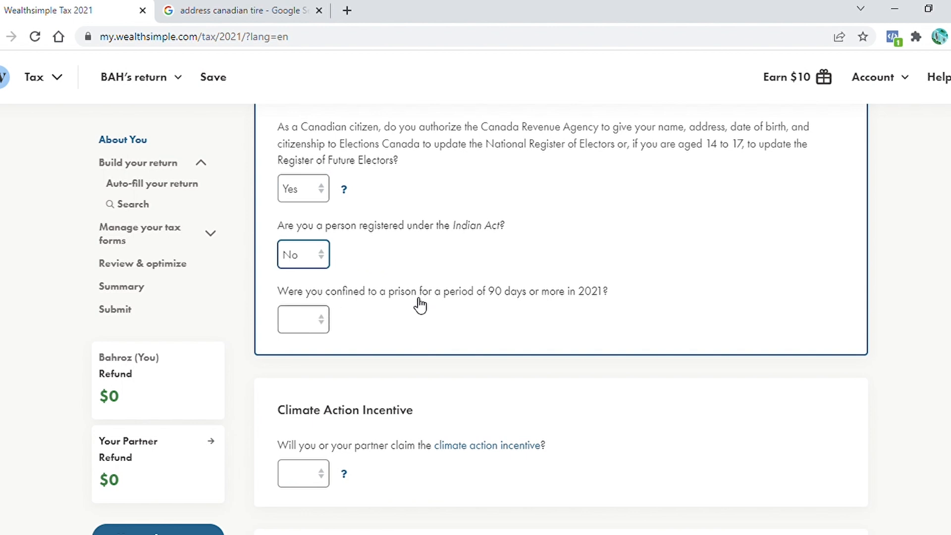
Answer No to being confined to a prison for 90 days or more in 2021
{"action": "key", "text": "Tab"}
{"action": "key", "text": "n"}
{"action": "left_click", "coordinate": [312, 375]}
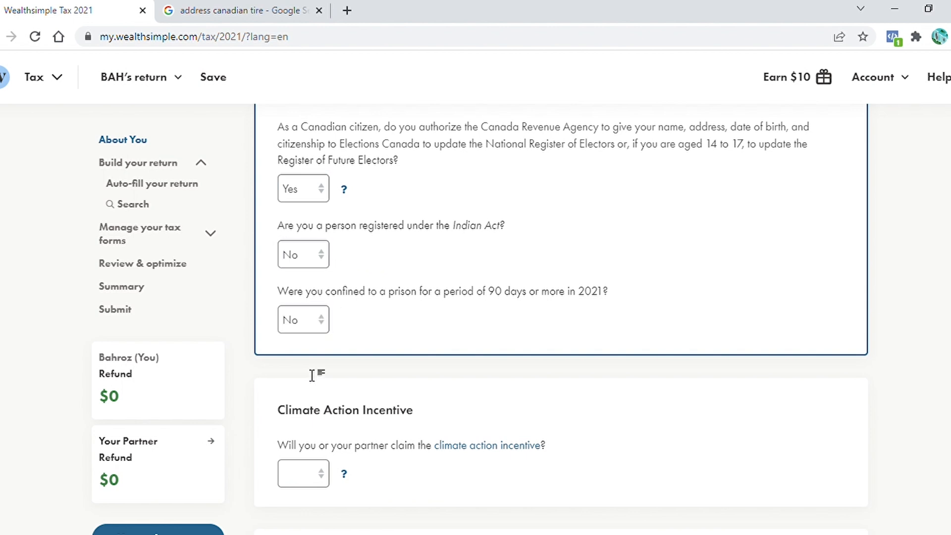
Answer Yes to claiming the climate action incentive
{"action": "scroll", "coordinate": [312, 374], "scroll_direction": "down", "scroll_amount": 5}
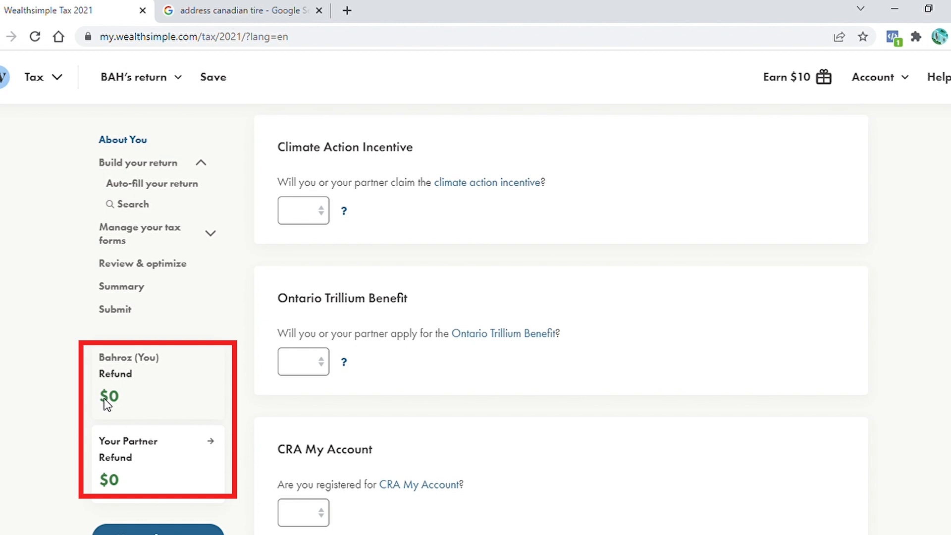
{"action": "left_click", "coordinate": [327, 220]}
{"action": "left_click", "coordinate": [305, 251]}
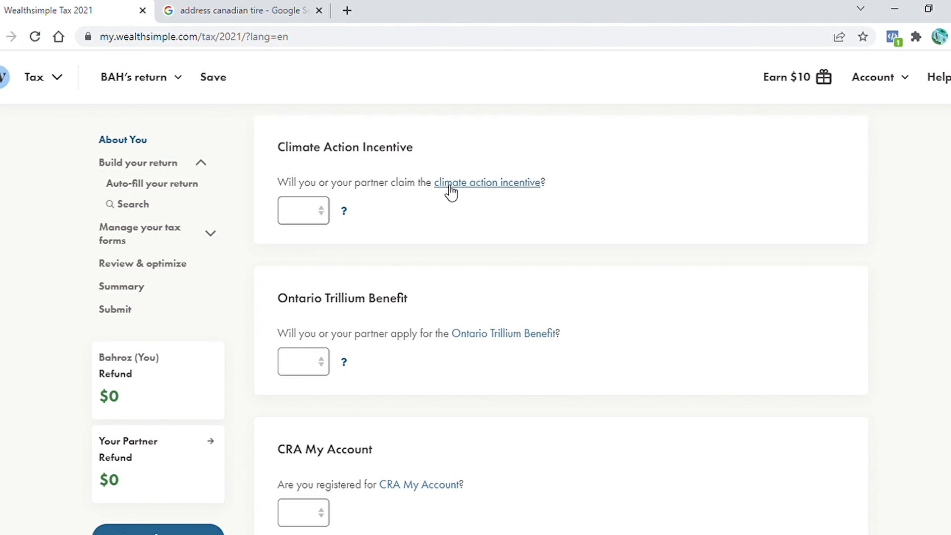
{"action": "left_click", "coordinate": [303, 210]}
{"action": "left_click", "coordinate": [304, 250]}
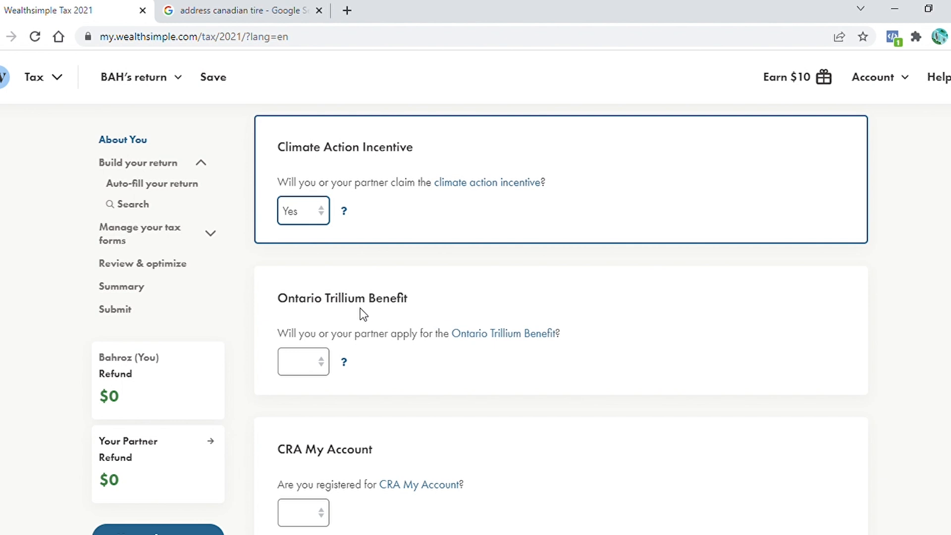
Answer Yes to being registered for CRA My Account
{"action": "left_click", "coordinate": [324, 365]}
{"action": "scroll", "coordinate": [297, 403], "scroll_direction": "down", "scroll_amount": 6}
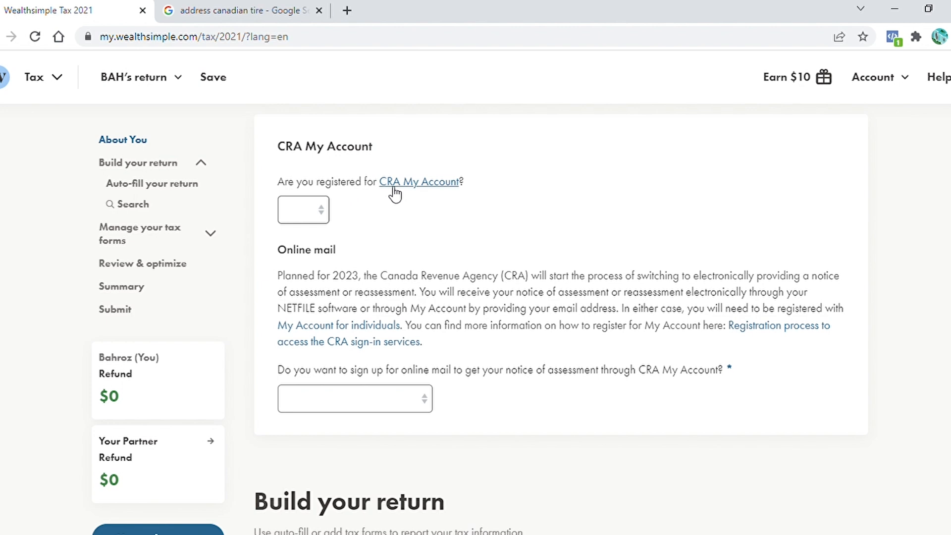
{"action": "left_click", "coordinate": [322, 209]}
{"action": "left_click", "coordinate": [301, 243]}
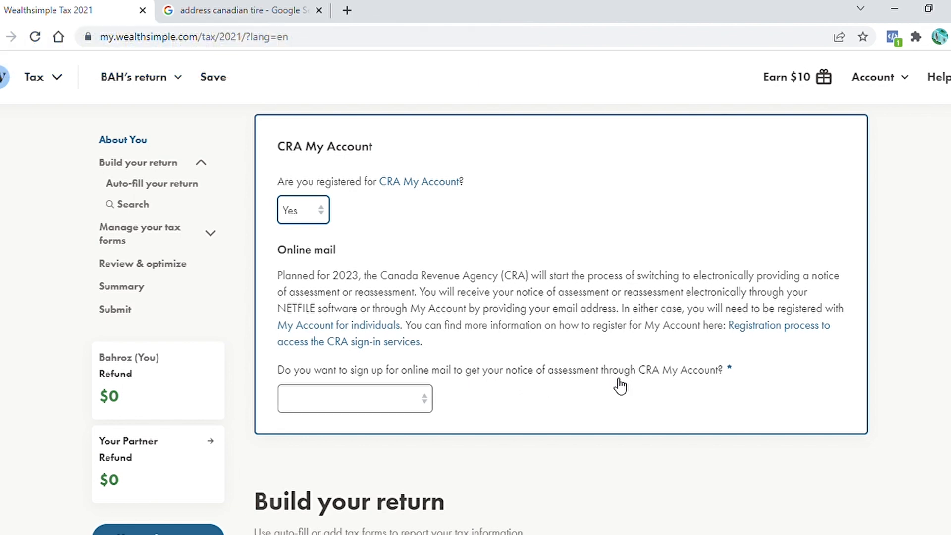
Start connecting the return to CRA My Account and authorize with CRA My Account
{"action": "left_click", "coordinate": [426, 402]}
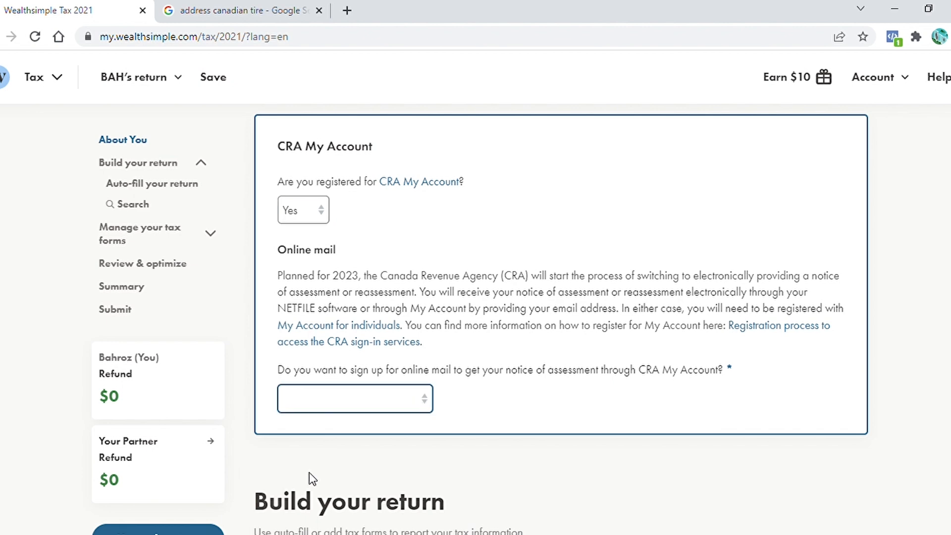
{"action": "left_click", "coordinate": [308, 479]}
{"action": "scroll", "coordinate": [663, 332], "scroll_direction": "down", "scroll_amount": 5}
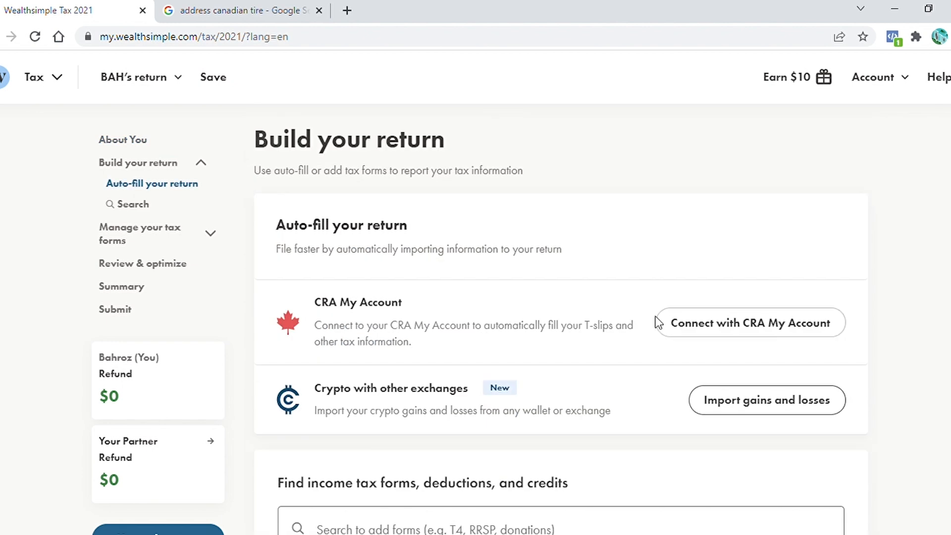
{"action": "left_click", "coordinate": [747, 330]}
{"action": "left_click", "coordinate": [462, 439]}
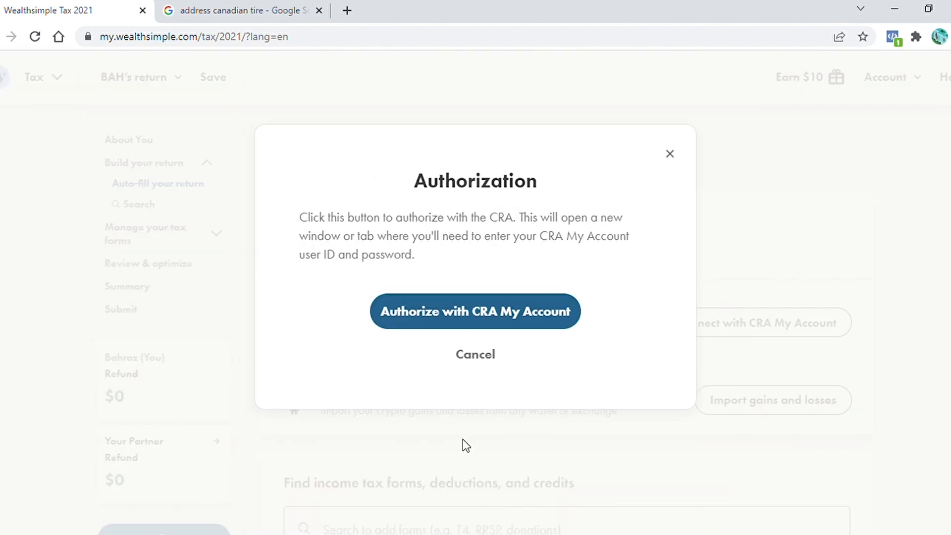
{"action": "left_click", "coordinate": [477, 320]}
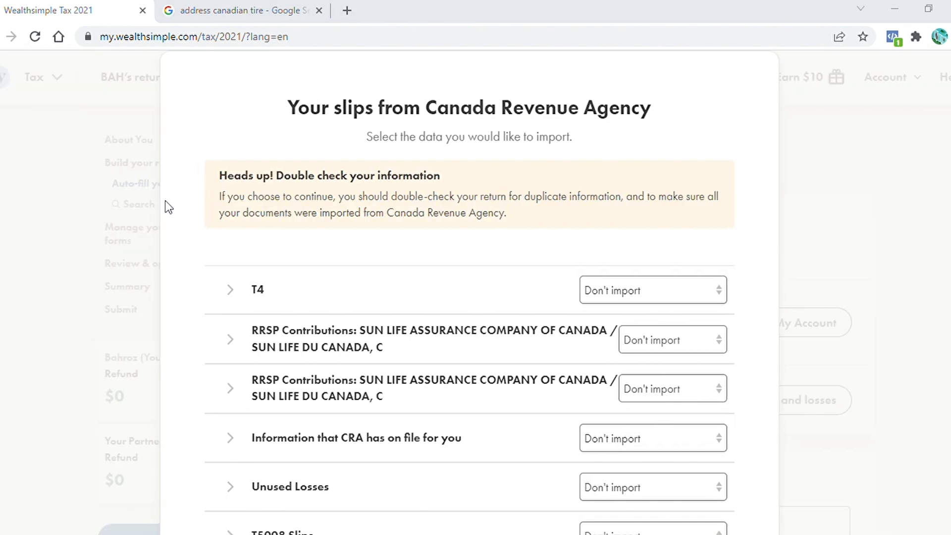
Choose to import each CRA slip and information item, then run the import from Canada Revenue Agency
{"action": "scroll", "coordinate": [166, 230], "scroll_direction": "down", "scroll_amount": 3}
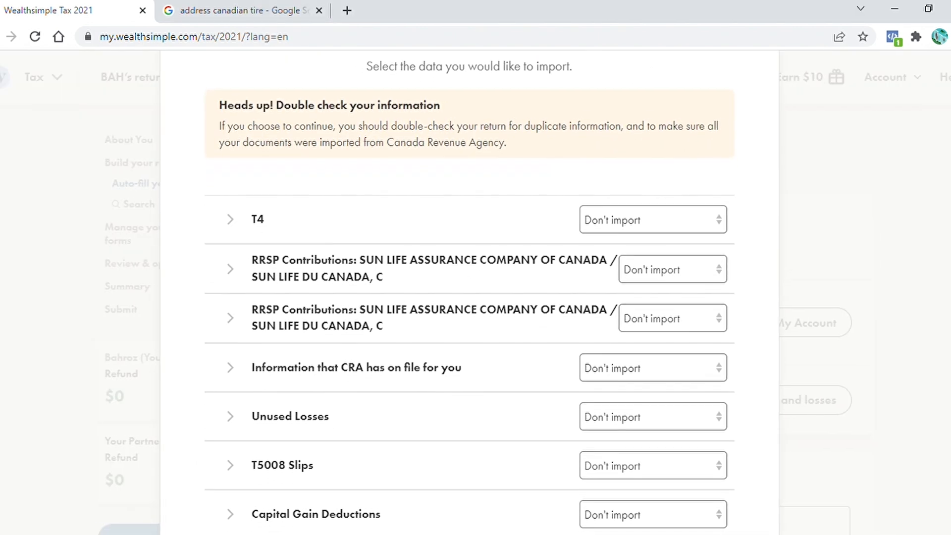
{"action": "scroll", "coordinate": [860, 208], "scroll_direction": "up", "scroll_amount": 1}
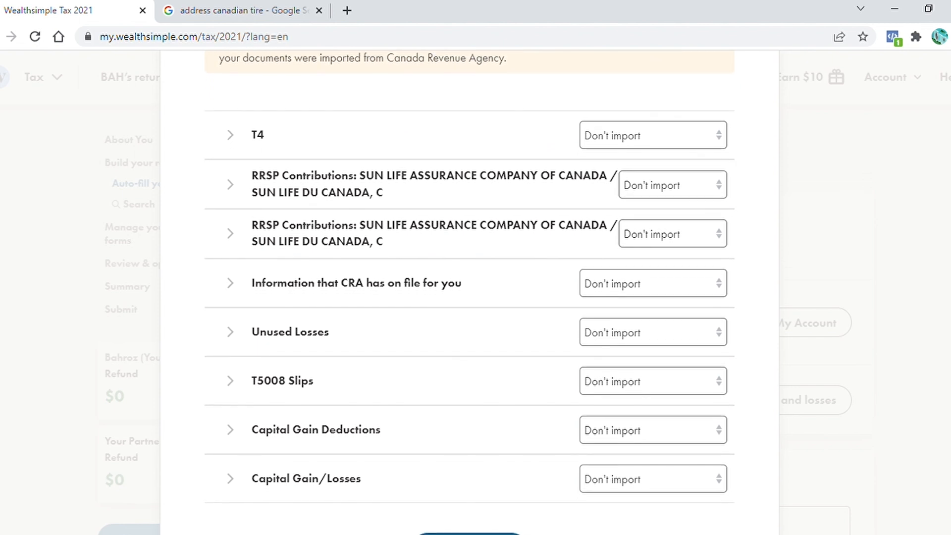
{"action": "left_click", "coordinate": [713, 148]}
{"action": "left_click", "coordinate": [693, 195]}
{"action": "left_click", "coordinate": [691, 244]}
{"action": "left_click", "coordinate": [686, 293]}
{"action": "left_click", "coordinate": [669, 343]}
{"action": "left_click", "coordinate": [639, 391]}
{"action": "left_click", "coordinate": [644, 440]}
{"action": "left_click", "coordinate": [659, 489]}
{"action": "scroll", "coordinate": [761, 413], "scroll_direction": "down", "scroll_amount": 6}
{"action": "left_click", "coordinate": [708, 257]}
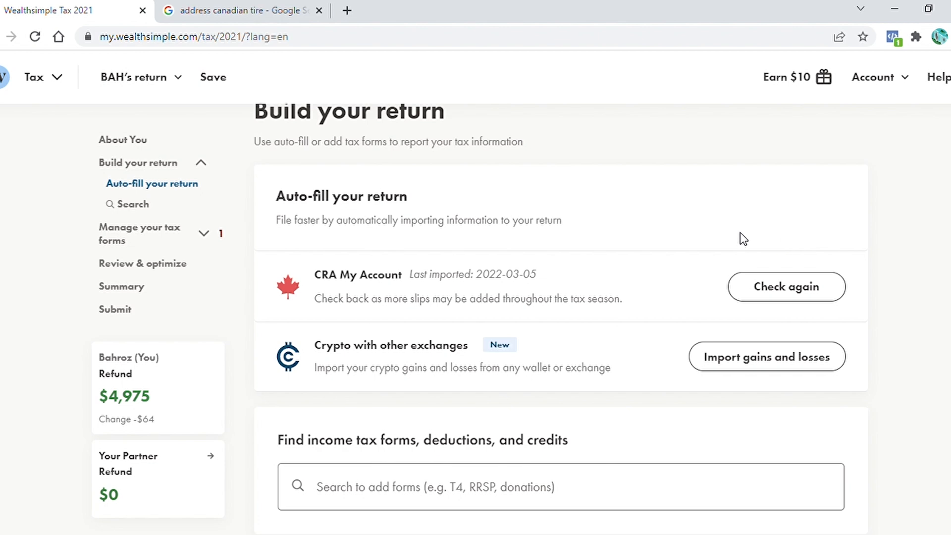
Answer No to the partner's infirmity or disability and answer whether you lived together for all of 2021
{"action": "scroll", "coordinate": [723, 233], "scroll_direction": "down", "scroll_amount": 10}
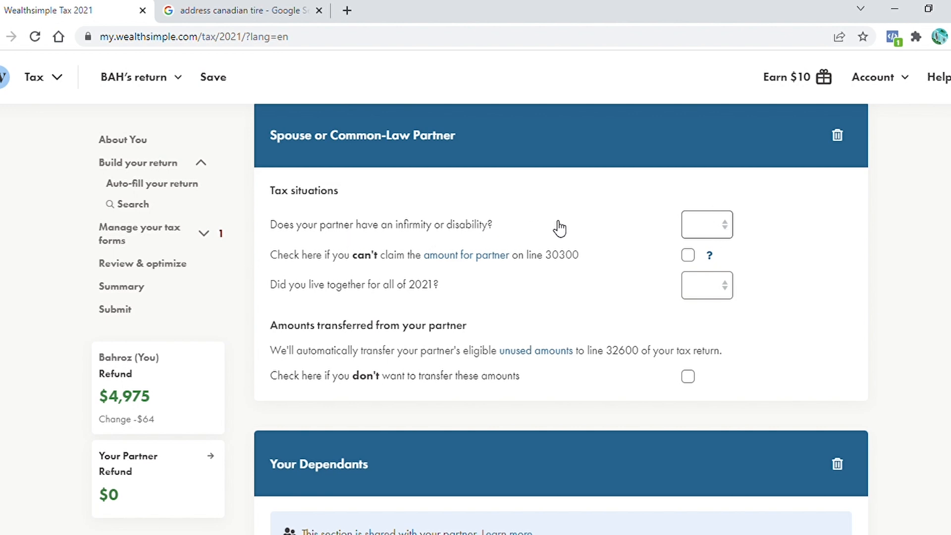
{"action": "left_click", "coordinate": [730, 228]}
{"action": "left_click", "coordinate": [710, 256]}
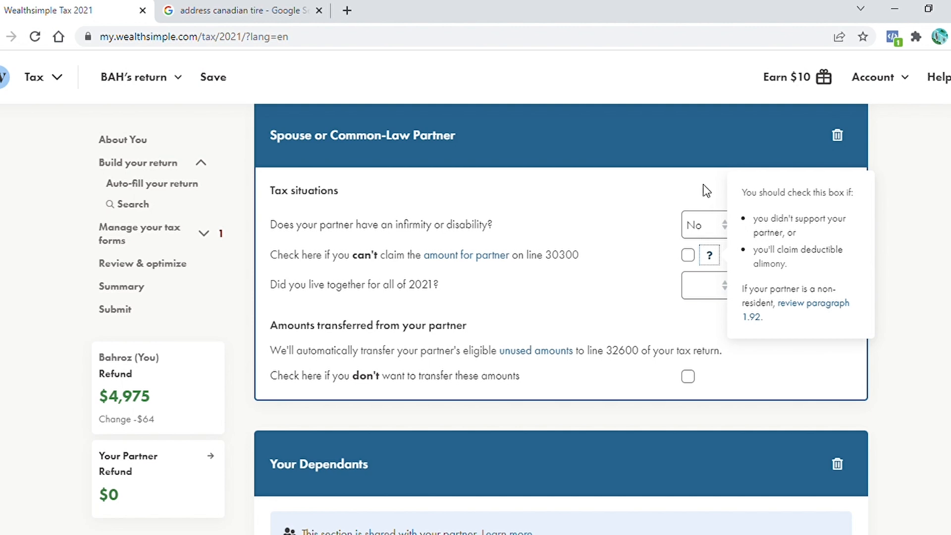
{"action": "left_click", "coordinate": [705, 204]}
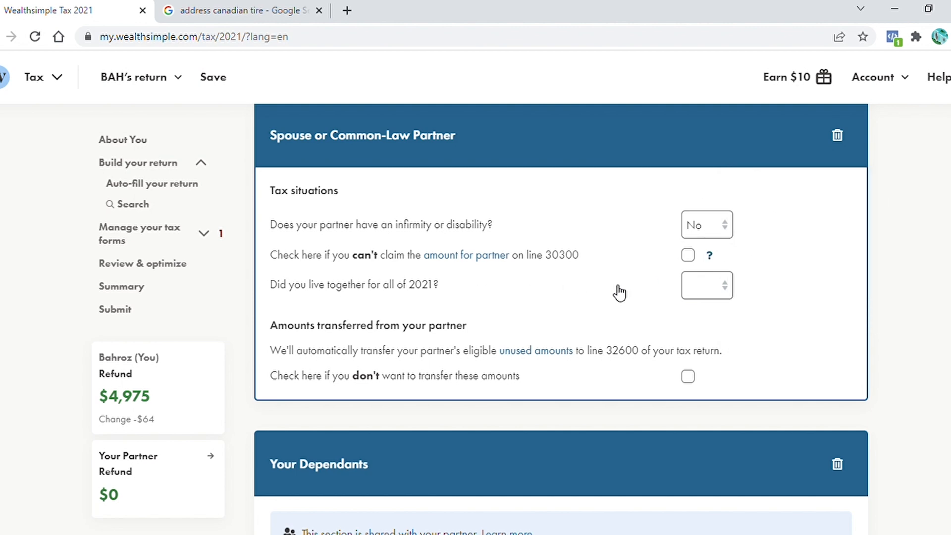
{"action": "left_click", "coordinate": [720, 292]}
{"action": "left_click", "coordinate": [707, 326]}
Add a dependant with first and last name, relationship Child, and date of birth
{"action": "scroll", "coordinate": [796, 347], "scroll_direction": "down", "scroll_amount": 3}
{"action": "scroll", "coordinate": [561, 317], "scroll_direction": "down", "scroll_amount": 1}
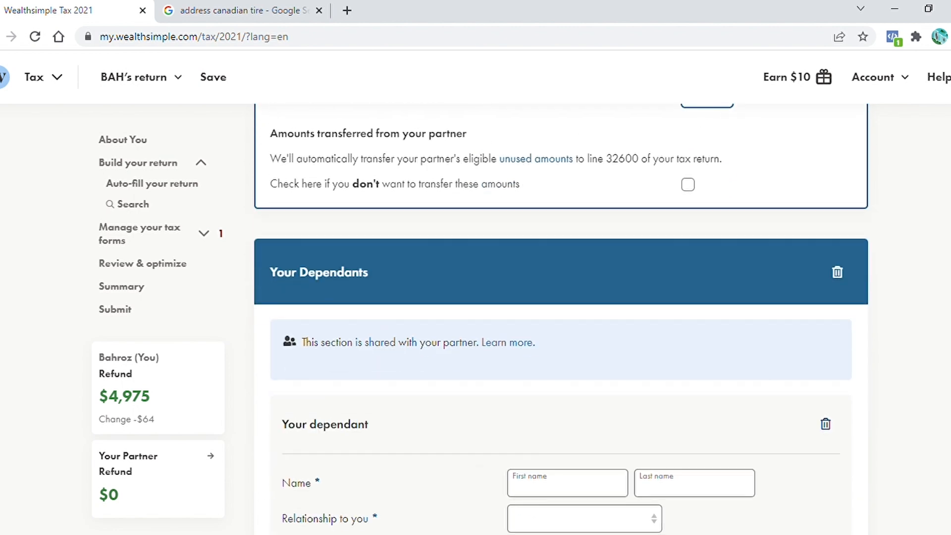
{"action": "scroll", "coordinate": [561, 317], "scroll_direction": "up", "scroll_amount": 2}
{"action": "scroll", "coordinate": [561, 317], "scroll_direction": "down", "scroll_amount": 1}
{"action": "scroll", "coordinate": [561, 317], "scroll_direction": "down", "scroll_amount": 3}
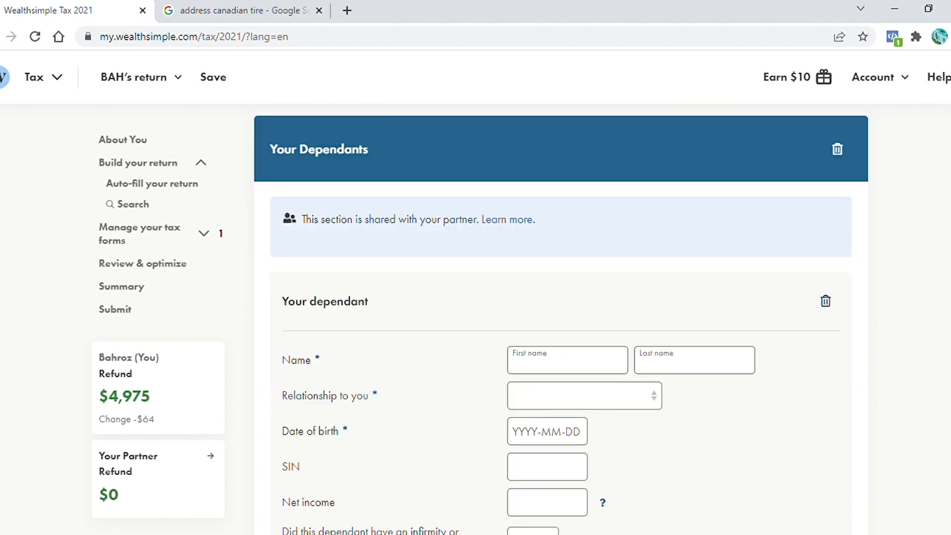
{"action": "scroll", "coordinate": [561, 317], "scroll_direction": "down", "scroll_amount": 1}
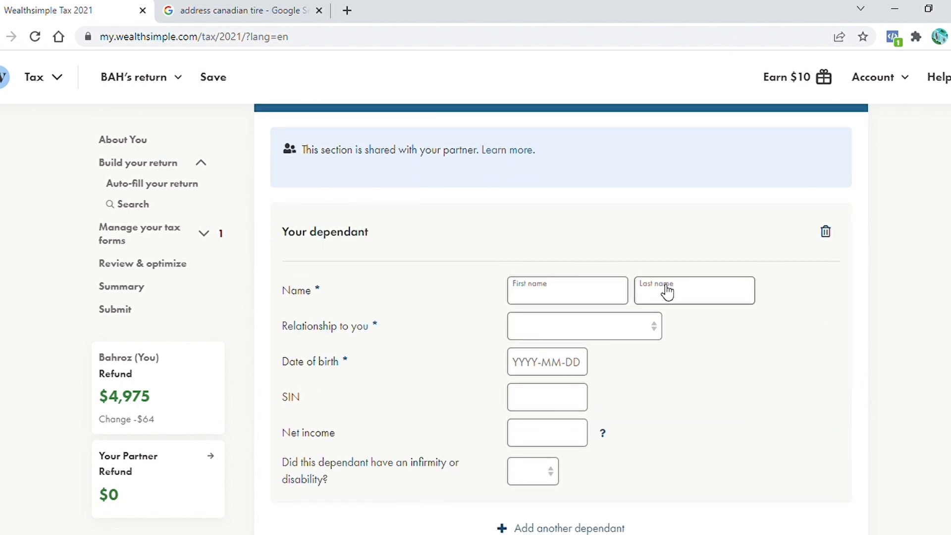
{"action": "left_click", "coordinate": [575, 300]}
{"action": "type", "text": "AAAAA"}
{"action": "key", "text": "Tab"}
{"action": "type", "text": "HHHHH"}
{"action": "left_click", "coordinate": [560, 327]}
{"action": "left_click", "coordinate": [545, 367]}
{"action": "left_click", "coordinate": [545, 367]}
{"action": "type", "text": "2012-09-09"}
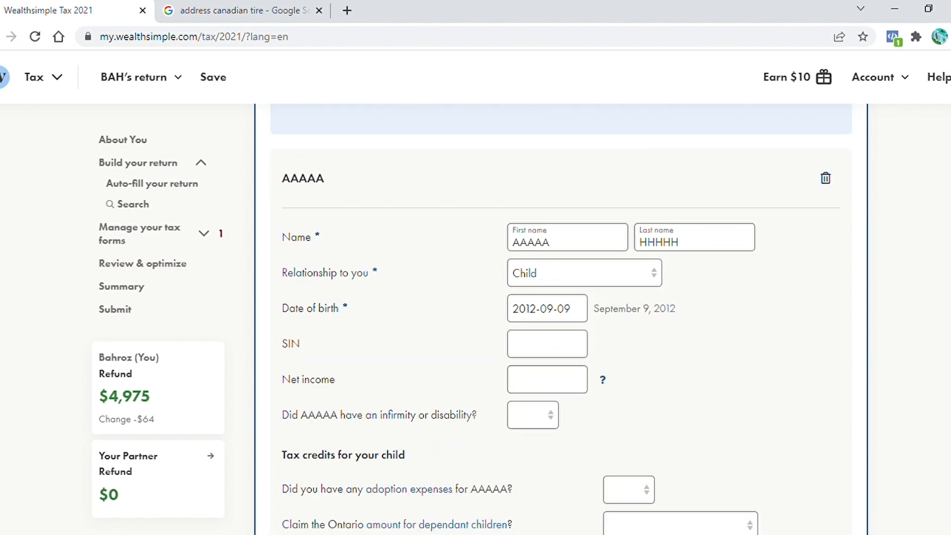
Answer the child's tax credit questions: No adoption expenses, Do not claim the Ontario amount, Yes to child care expenses
{"action": "scroll", "coordinate": [520, 382], "scroll_direction": "down", "scroll_amount": 4}
{"action": "left_click", "coordinate": [604, 295]}
{"action": "left_click", "coordinate": [631, 354]}
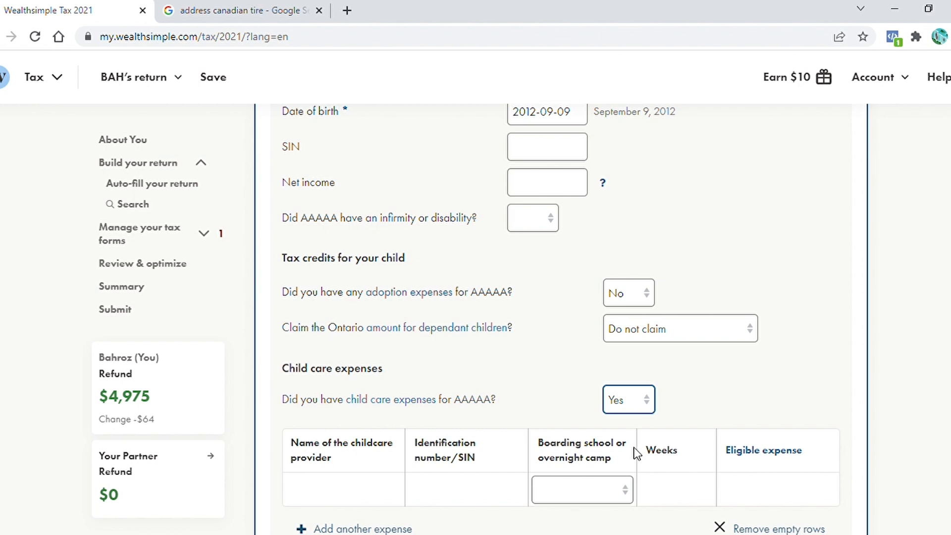
Check which child care expenses can be claimed and update the child care expenses answer
{"action": "left_click", "coordinate": [719, 352]}
{"action": "left_click", "coordinate": [379, 400]}
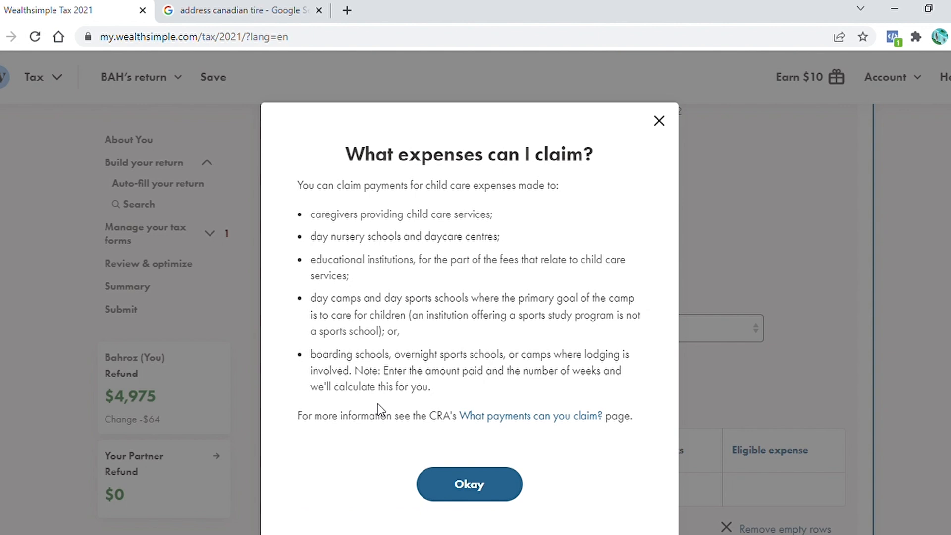
{"action": "key", "text": "Escape"}
{"action": "left_click", "coordinate": [652, 406]}
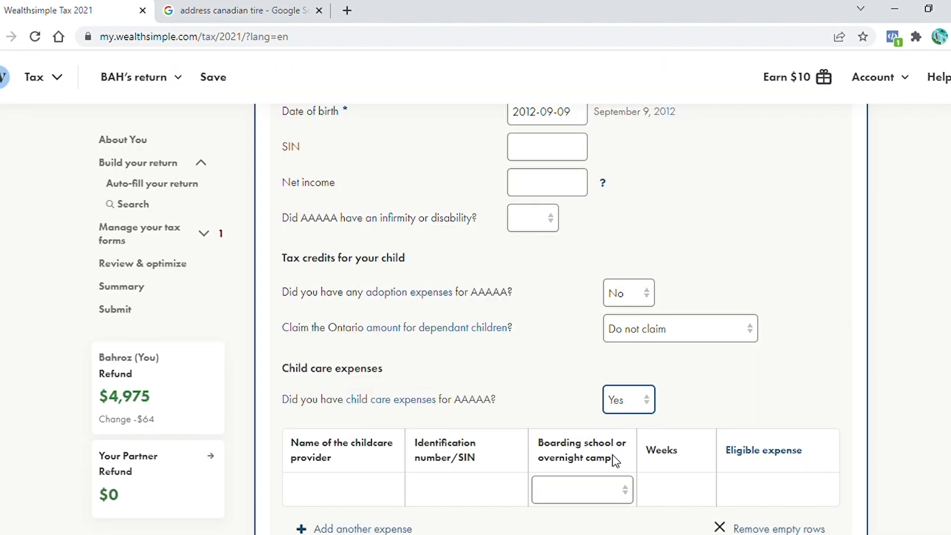
{"action": "left_click", "coordinate": [615, 460]}
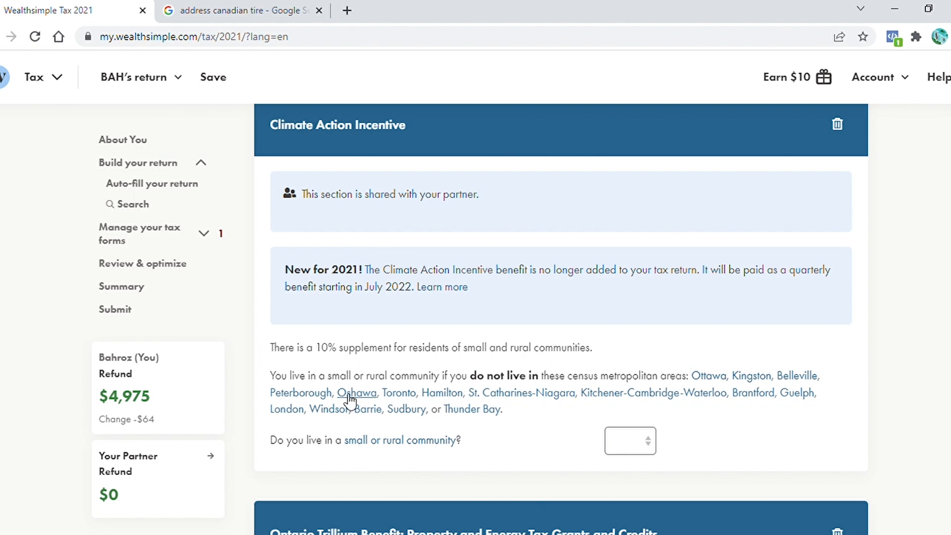
Answer No to living in a small or rural community for the Climate Action Incentive
{"action": "left_click", "coordinate": [653, 447]}
{"action": "left_click", "coordinate": [623, 492]}
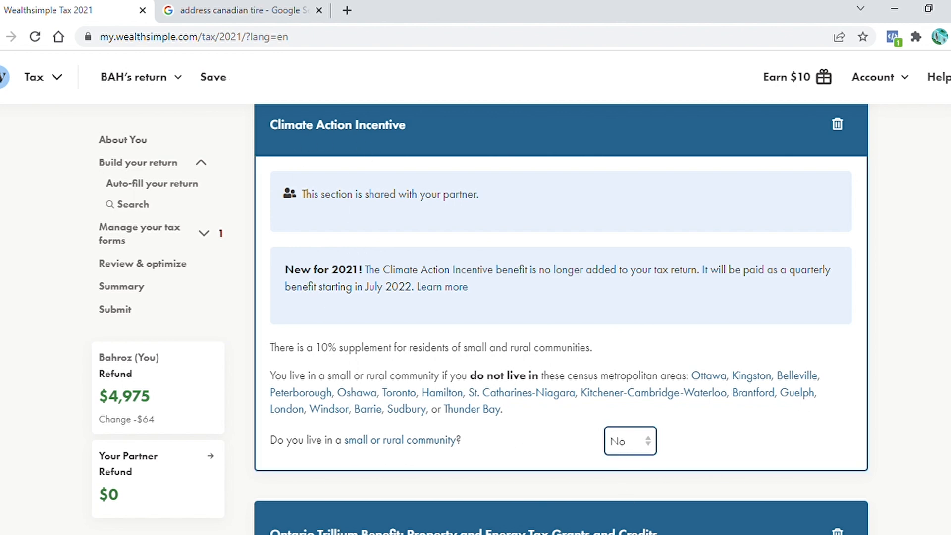
Set the Trillium Benefit claimant to Me and apply for both the Ontario energy and property tax credit and Northern Ontario energy credit
{"action": "scroll", "coordinate": [792, 396], "scroll_direction": "down", "scroll_amount": 8}
{"action": "left_click", "coordinate": [794, 310]}
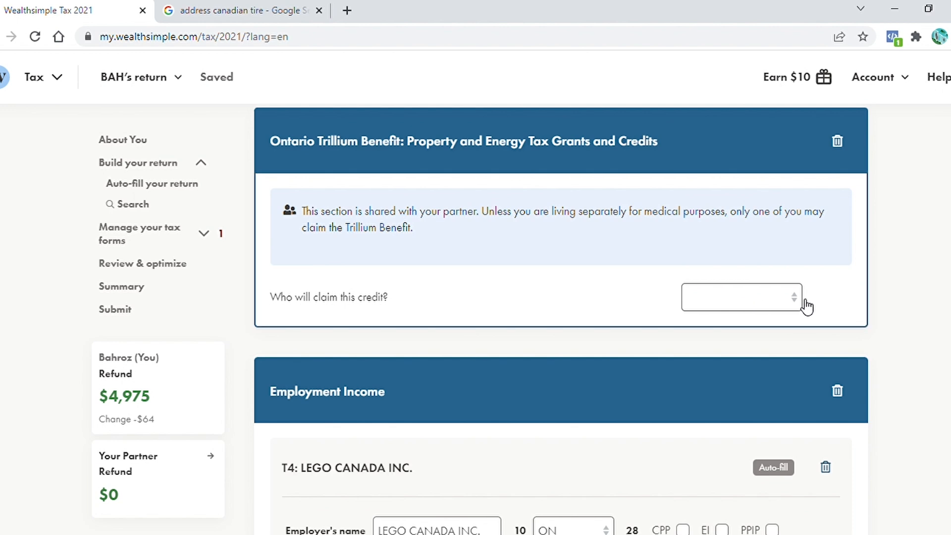
{"action": "left_click", "coordinate": [715, 334]}
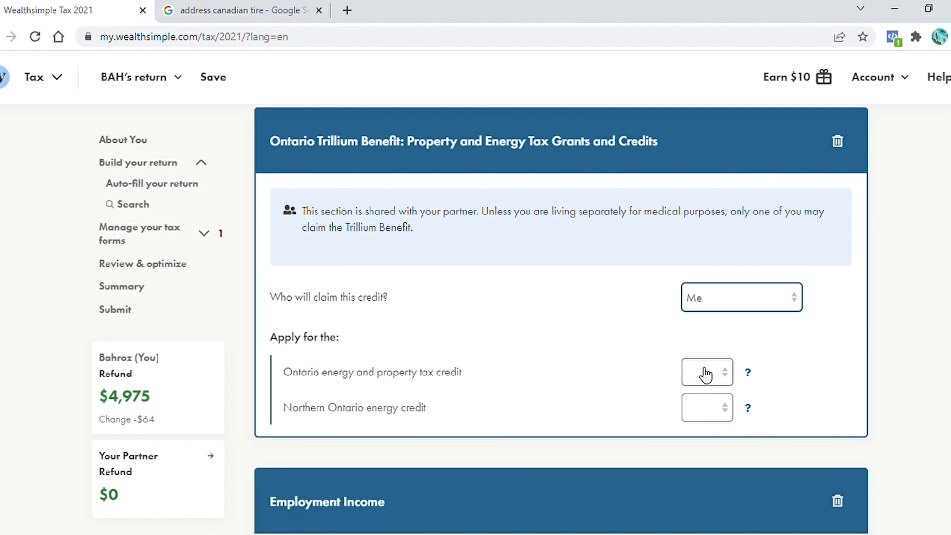
{"action": "left_click", "coordinate": [731, 376]}
{"action": "left_click", "coordinate": [682, 404]}
{"action": "left_click", "coordinate": [687, 415]}
{"action": "left_click", "coordinate": [697, 445]}
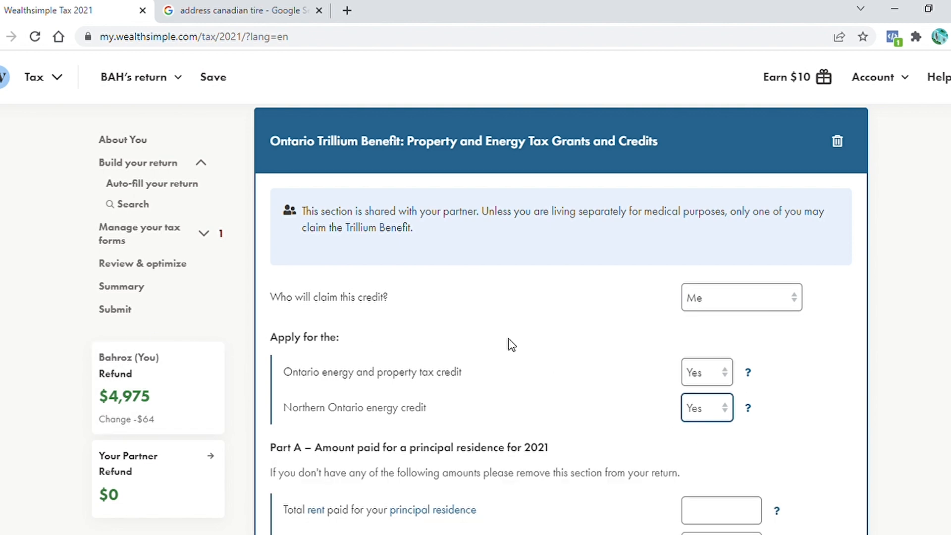
Enter 25,000 as the total rent paid for the principal residence
{"action": "scroll", "coordinate": [560, 317], "scroll_direction": "down", "scroll_amount": 5}
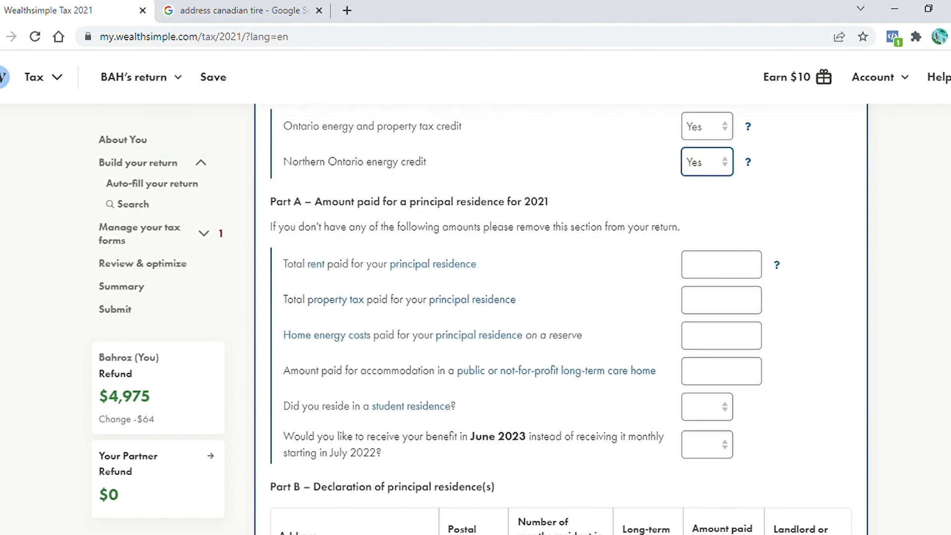
{"action": "scroll", "coordinate": [319, 214], "scroll_direction": "down", "scroll_amount": 1}
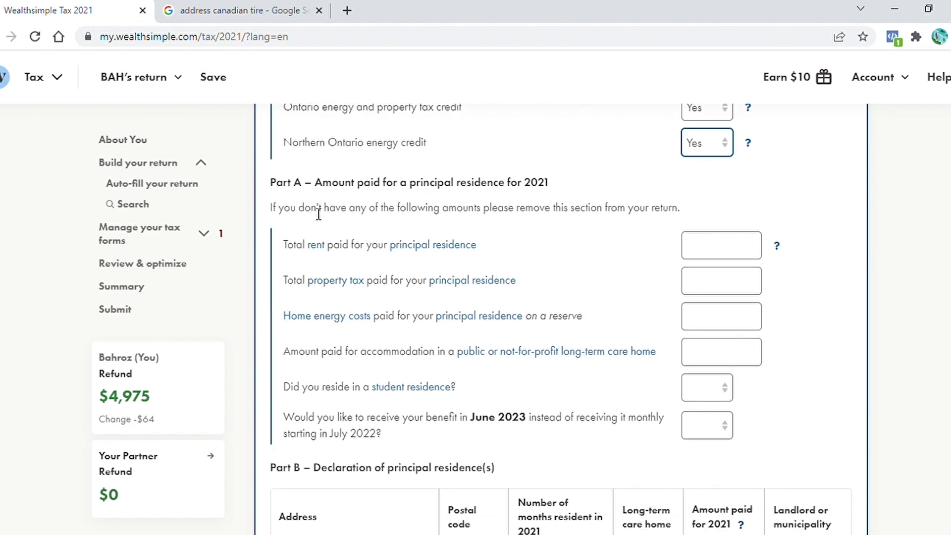
{"action": "left_click", "coordinate": [704, 256]}
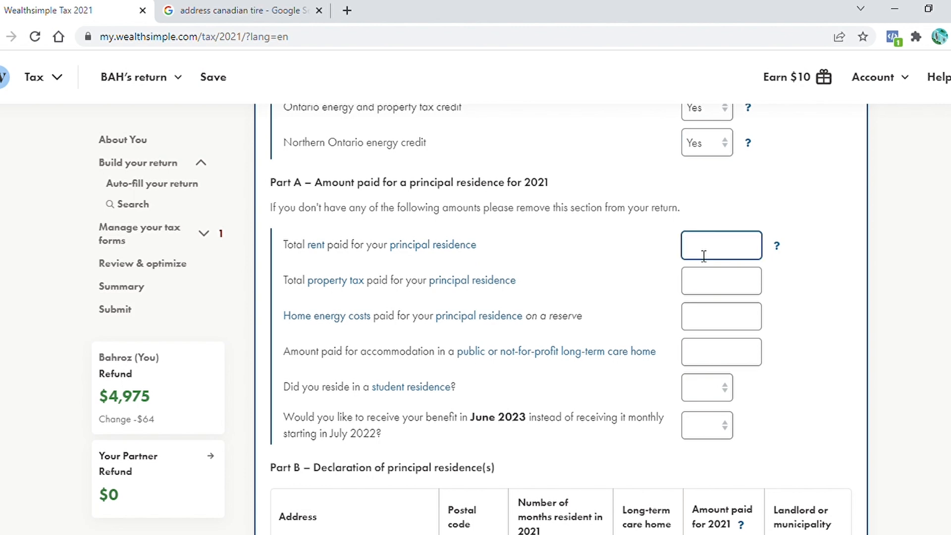
{"action": "type", "text": "25,000"}
Clear the 0.00 value from box 55 of the LEGO CANADA INC. T4 slip
{"action": "scroll", "coordinate": [522, 233], "scroll_direction": "down", "scroll_amount": 3}
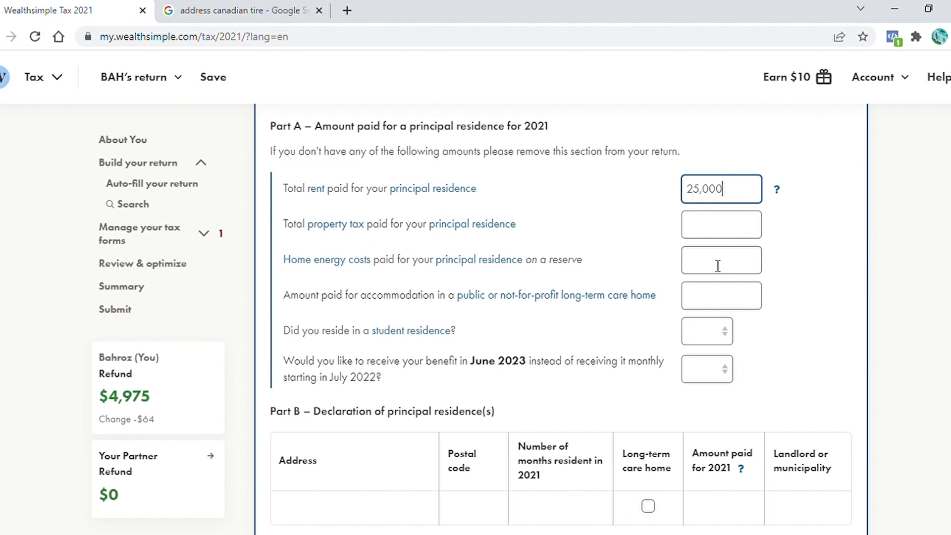
{"action": "scroll", "coordinate": [404, 288], "scroll_direction": "down", "scroll_amount": 1}
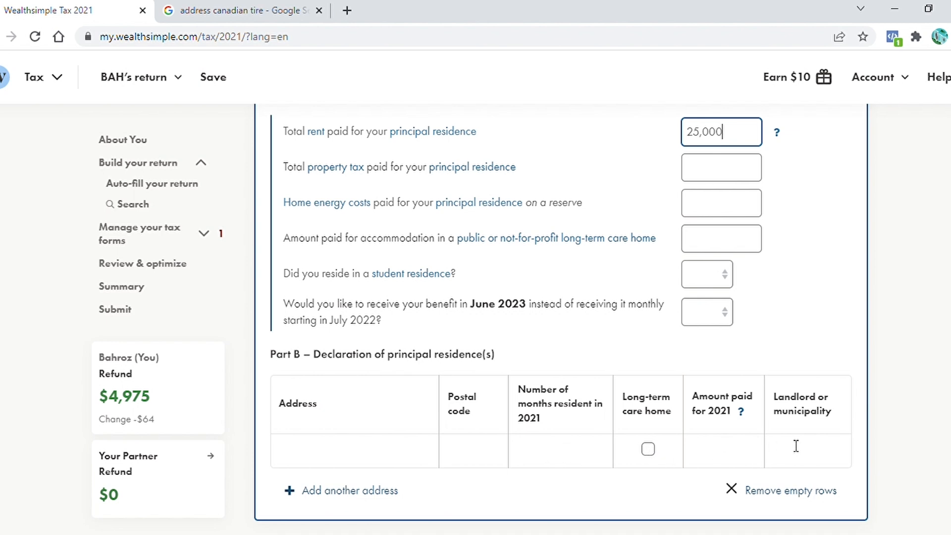
{"action": "scroll", "coordinate": [406, 261], "scroll_direction": "down", "scroll_amount": 9}
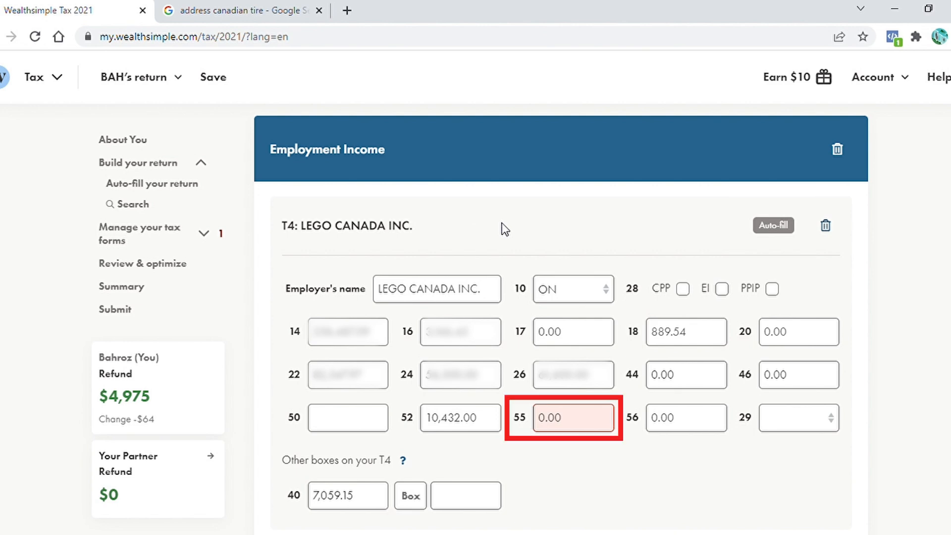
{"action": "left_click", "coordinate": [588, 418]}
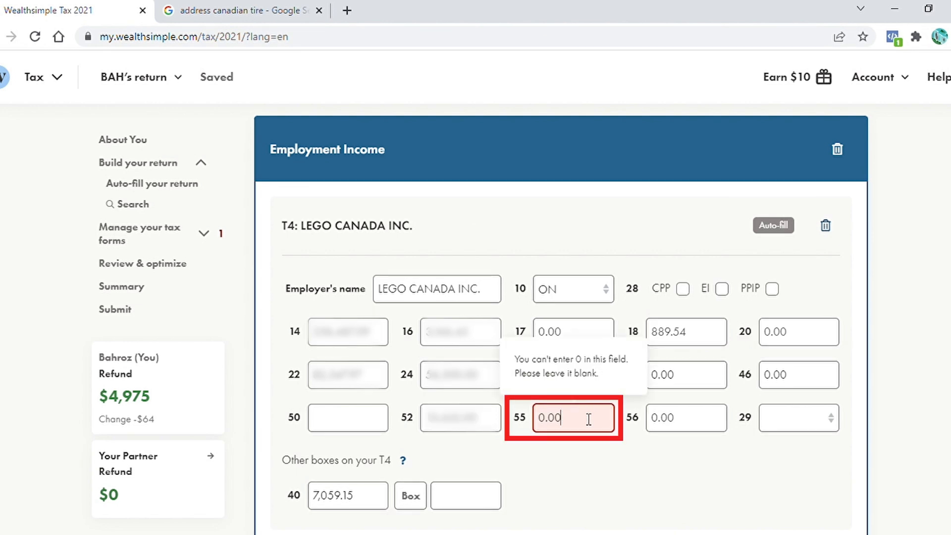
{"action": "left_click_drag", "start_coordinate": [583, 420], "coordinate": [539, 417]}
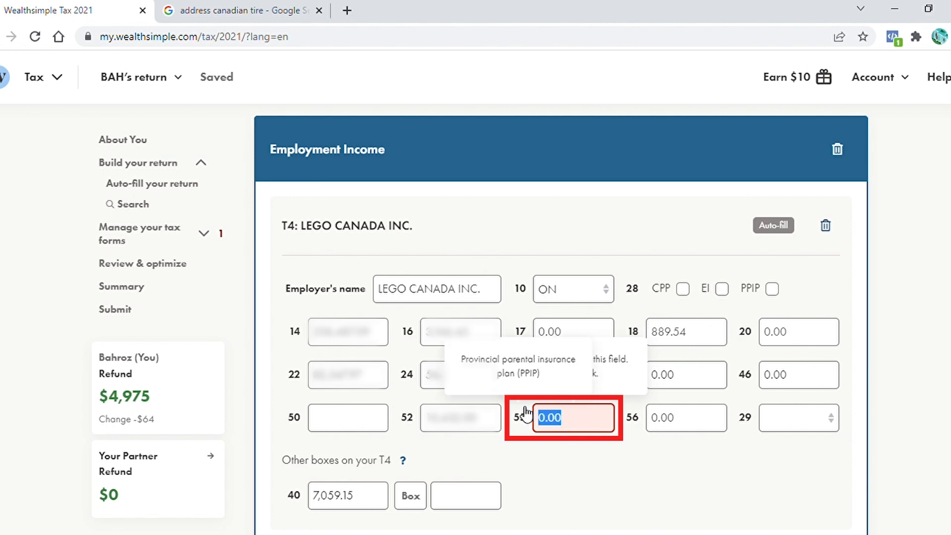
{"action": "key", "text": "BackSpace"}
{"action": "left_click", "coordinate": [578, 450]}
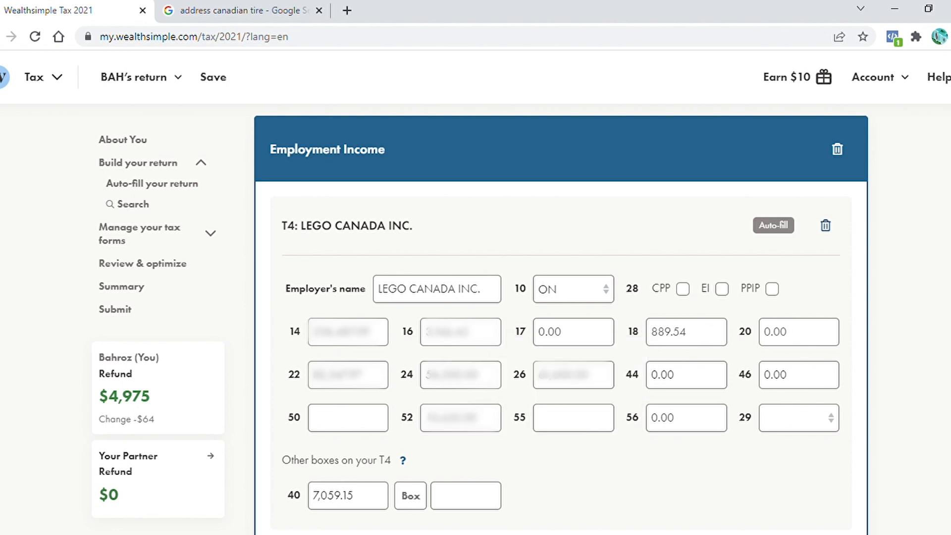
Review the RRSP contributions and deduction section
{"action": "scroll", "coordinate": [560, 297], "scroll_direction": "down", "scroll_amount": 2}
{"action": "scroll", "coordinate": [581, 455], "scroll_direction": "down", "scroll_amount": 10}
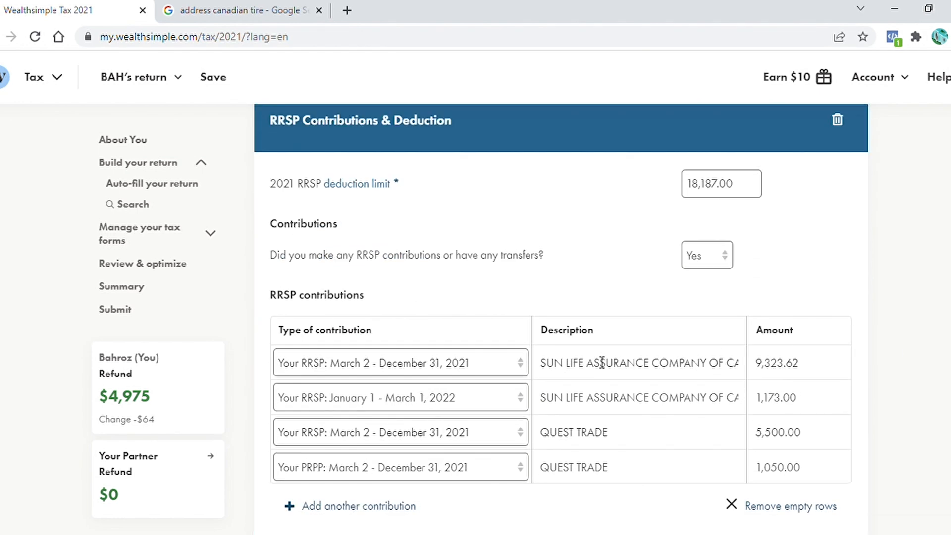
{"action": "scroll", "coordinate": [796, 259], "scroll_direction": "down", "scroll_amount": 2}
{"action": "scroll", "coordinate": [796, 259], "scroll_direction": "up", "scroll_amount": 1}
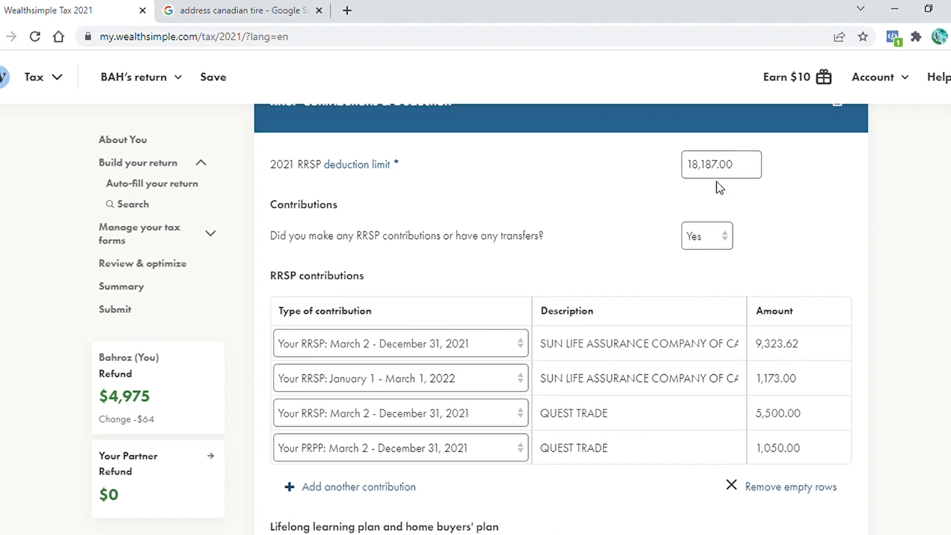
{"action": "scroll", "coordinate": [560, 317], "scroll_direction": "down", "scroll_amount": 6}
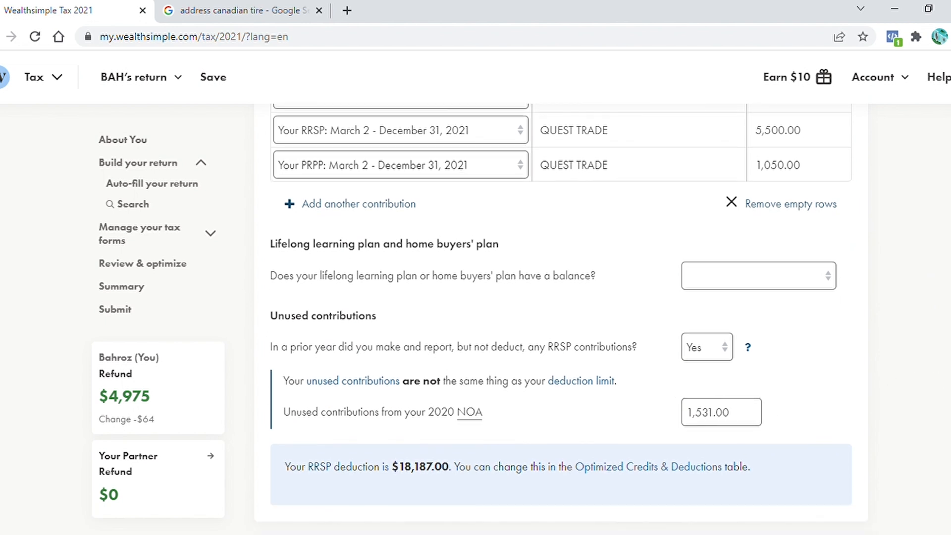
{"action": "scroll", "coordinate": [554, 404], "scroll_direction": "down", "scroll_amount": 2}
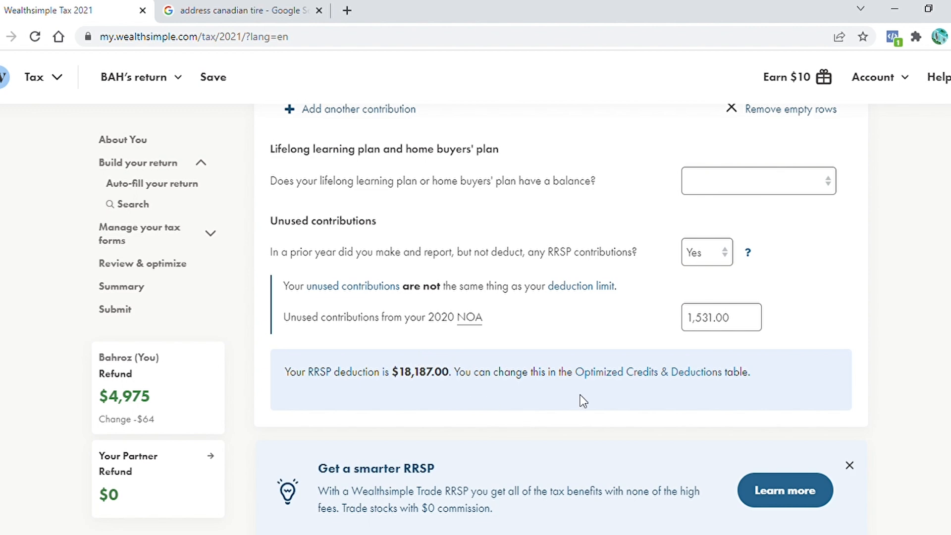
Review the EI premiums on self-employment and unused losses sections of the return
{"action": "scroll", "coordinate": [562, 319], "scroll_direction": "down", "scroll_amount": 1}
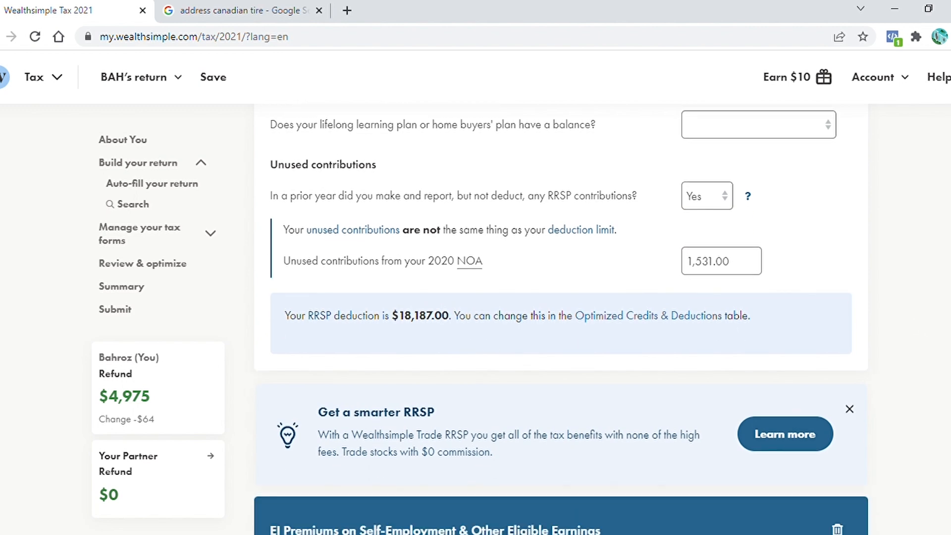
{"action": "scroll", "coordinate": [660, 309], "scroll_direction": "down", "scroll_amount": 6}
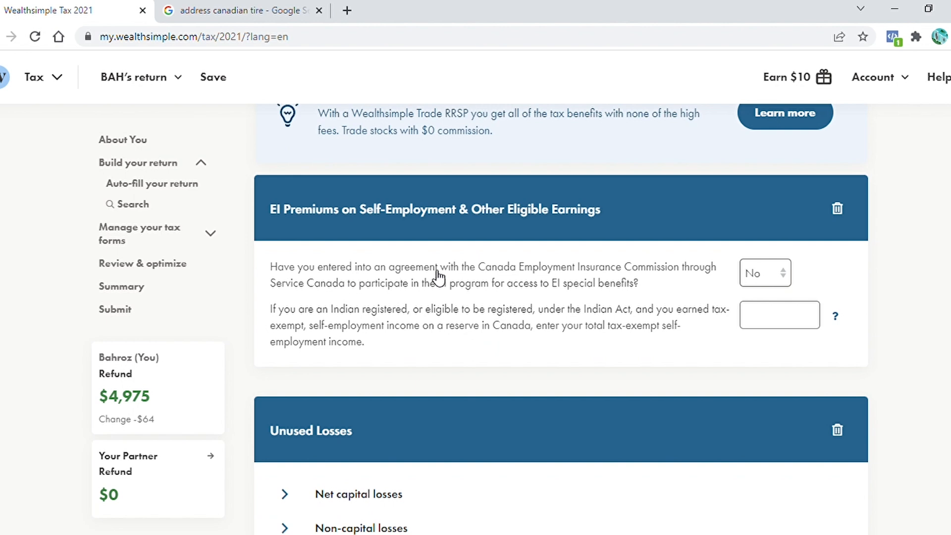
{"action": "left_click", "coordinate": [391, 270]}
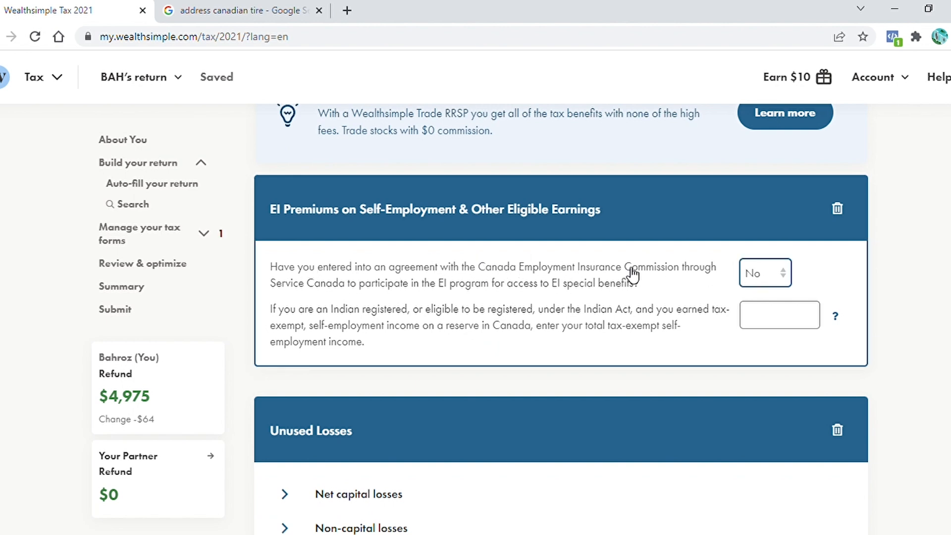
{"action": "left_click", "coordinate": [785, 279]}
{"action": "left_click", "coordinate": [769, 322]}
{"action": "left_click", "coordinate": [764, 325]}
{"action": "scroll", "coordinate": [938, 330], "scroll_direction": "down", "scroll_amount": 1}
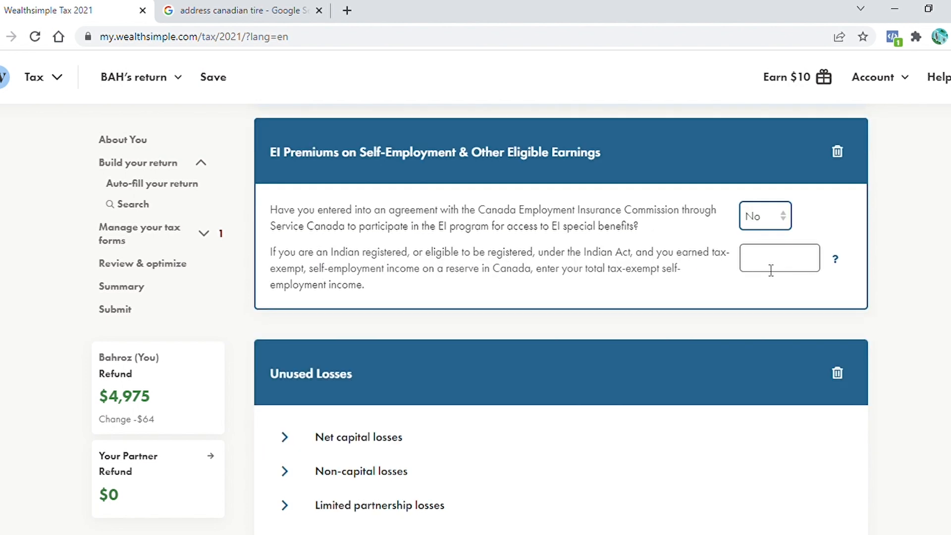
{"action": "scroll", "coordinate": [582, 315], "scroll_direction": "down", "scroll_amount": 3}
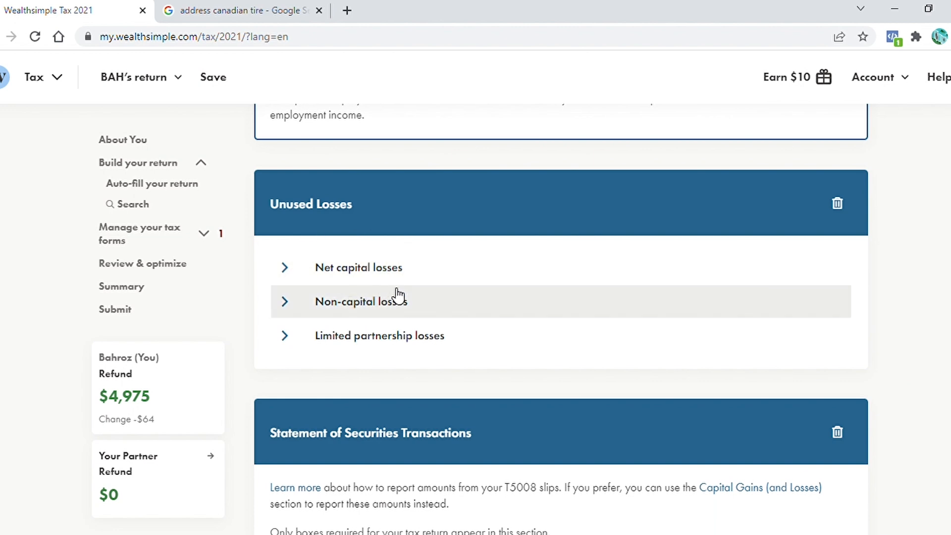
{"action": "scroll", "coordinate": [340, 272], "scroll_direction": "down", "scroll_amount": 1}
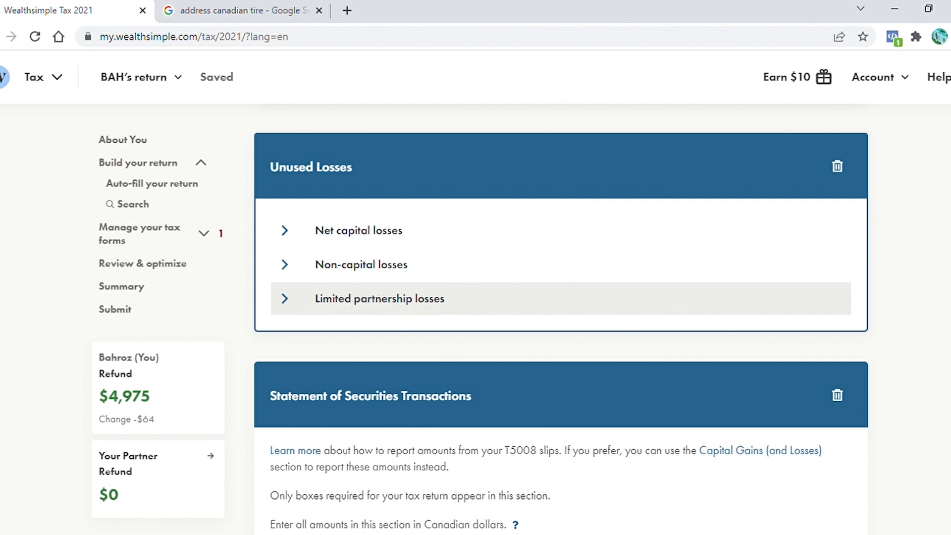
{"action": "scroll", "coordinate": [561, 317], "scroll_direction": "down", "scroll_amount": 7}
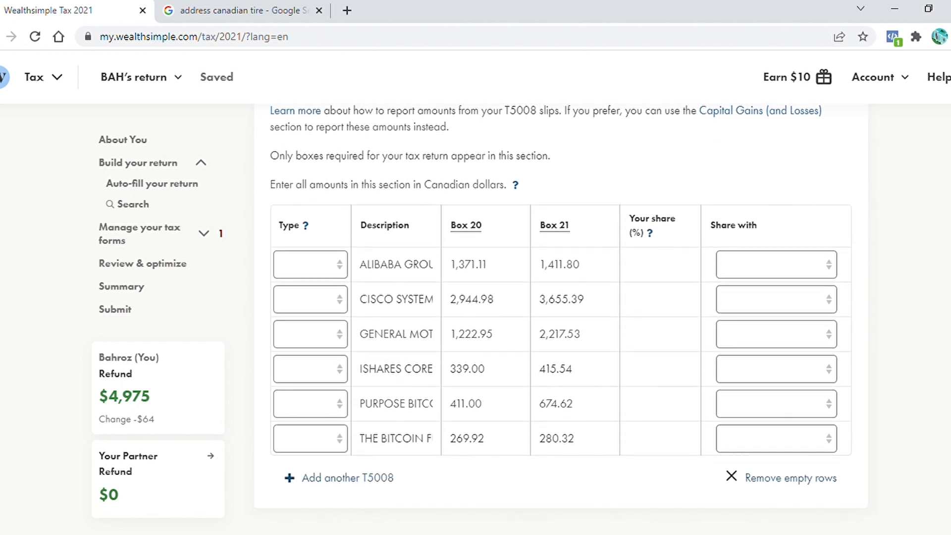
Set the type of all six T5008 securities transactions to Capital
{"action": "scroll", "coordinate": [562, 317], "scroll_direction": "up", "scroll_amount": 2}
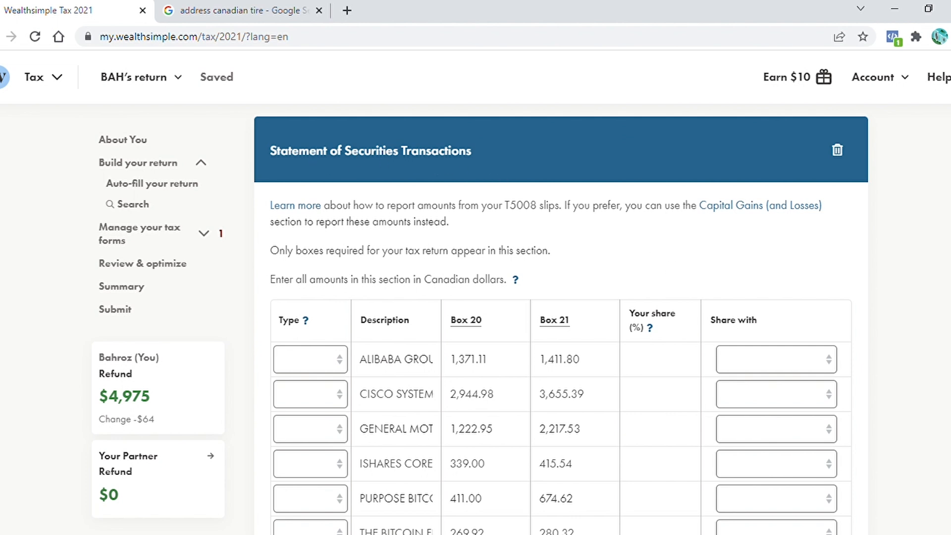
{"action": "scroll", "coordinate": [561, 319], "scroll_direction": "down", "scroll_amount": 2}
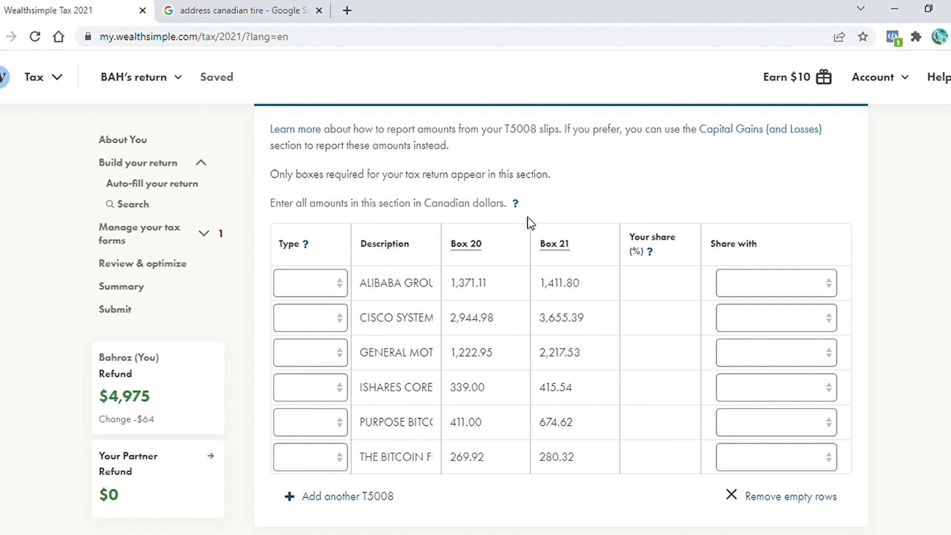
{"action": "left_click", "coordinate": [310, 285]}
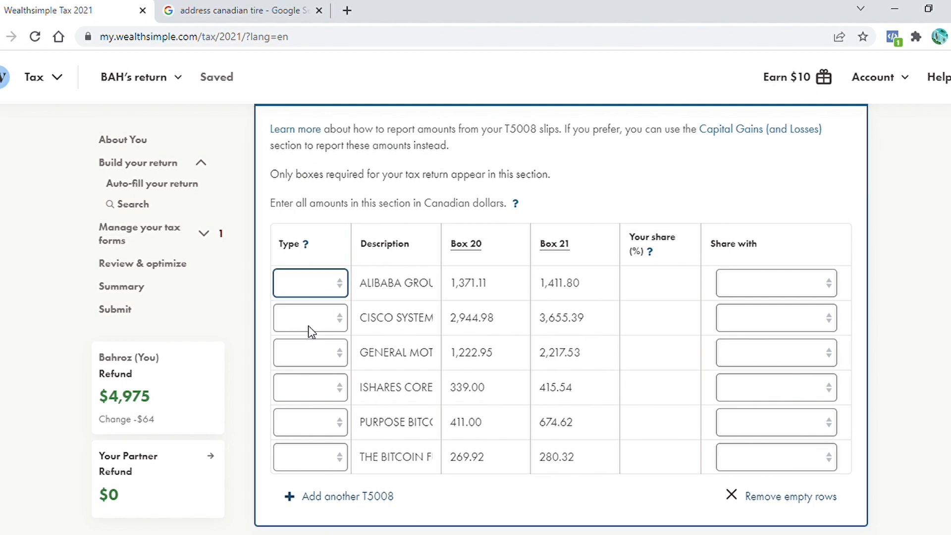
{"action": "left_click", "coordinate": [315, 322]}
{"action": "left_click", "coordinate": [341, 322]}
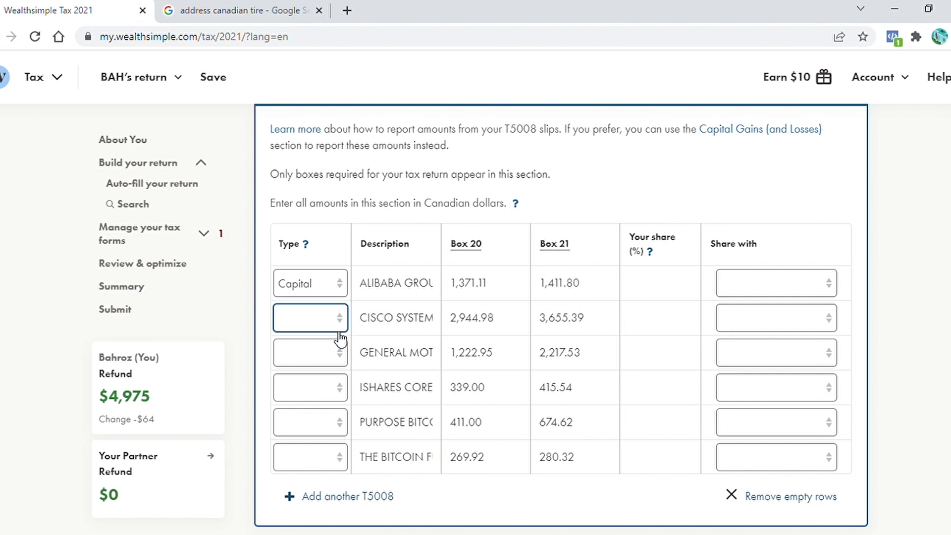
{"action": "left_click", "coordinate": [324, 352]}
{"action": "left_click", "coordinate": [341, 364]}
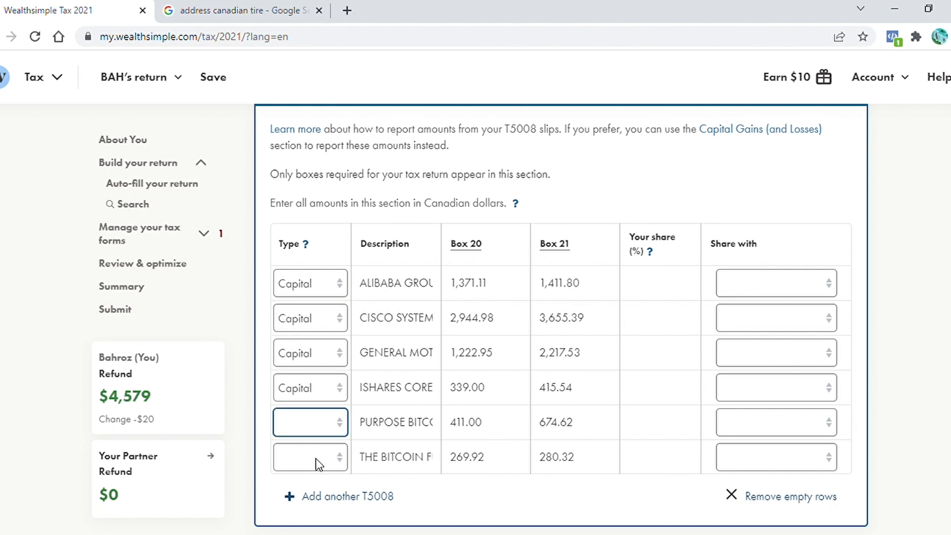
{"action": "left_click", "coordinate": [317, 461]}
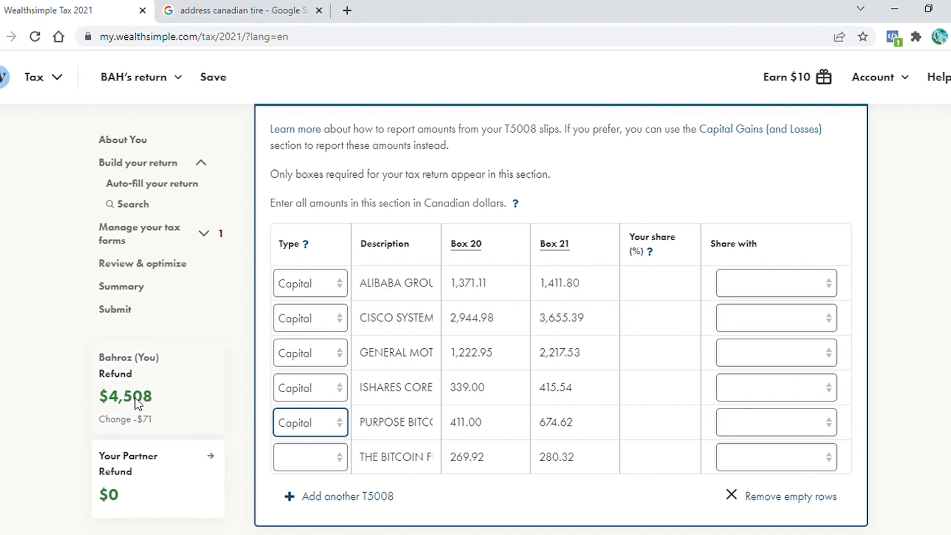
{"action": "left_click", "coordinate": [346, 461]}
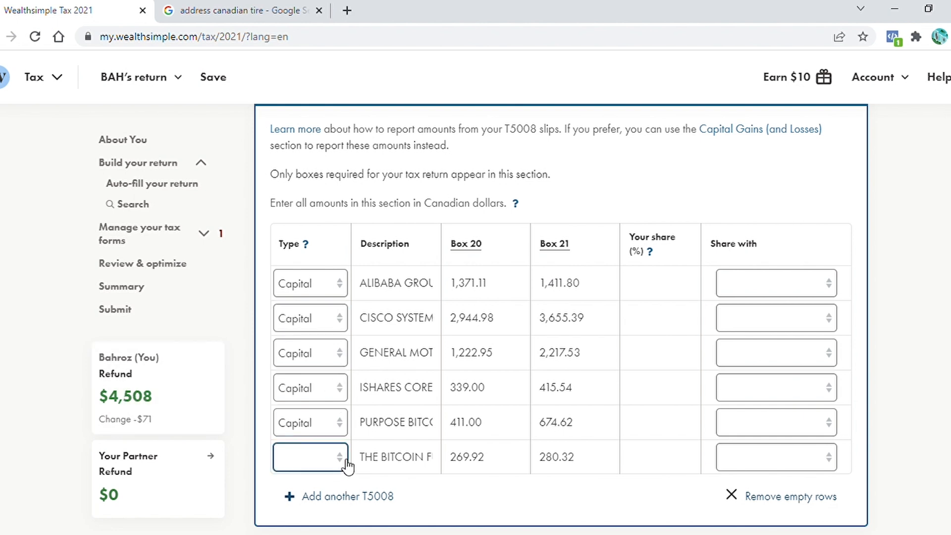
{"action": "left_click", "coordinate": [314, 495]}
Enter 100 as your share percentage for each of the six T5008 transactions
{"action": "left_click", "coordinate": [661, 293]}
{"action": "type", "text": "100"}
{"action": "left_click", "coordinate": [673, 322]}
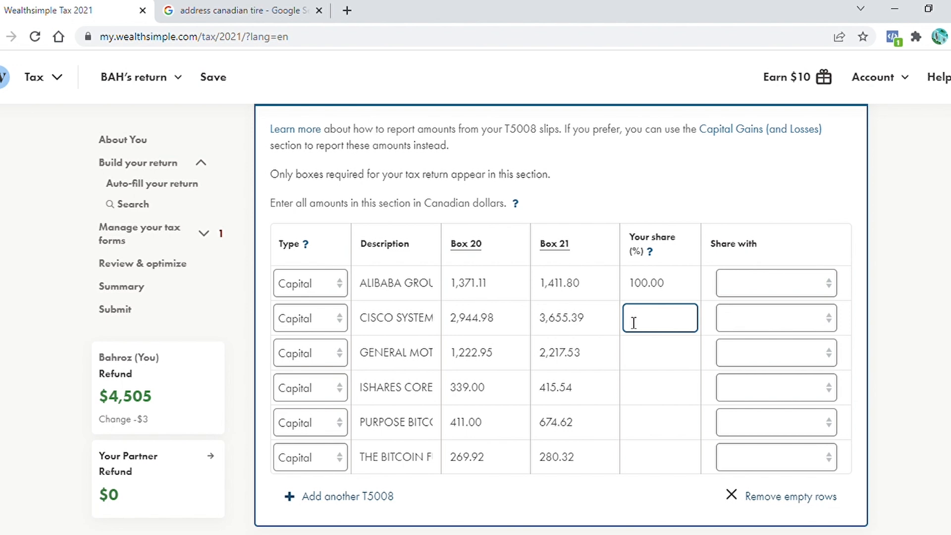
{"action": "type", "text": "50"}
{"action": "left_click", "coordinate": [834, 327]}
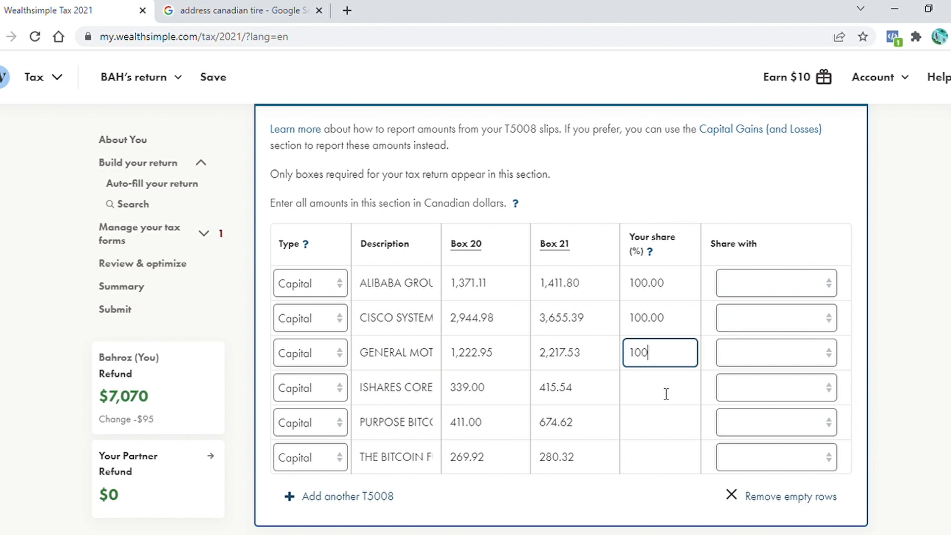
{"action": "left_click", "coordinate": [667, 393]}
{"action": "type", "text": "100"}
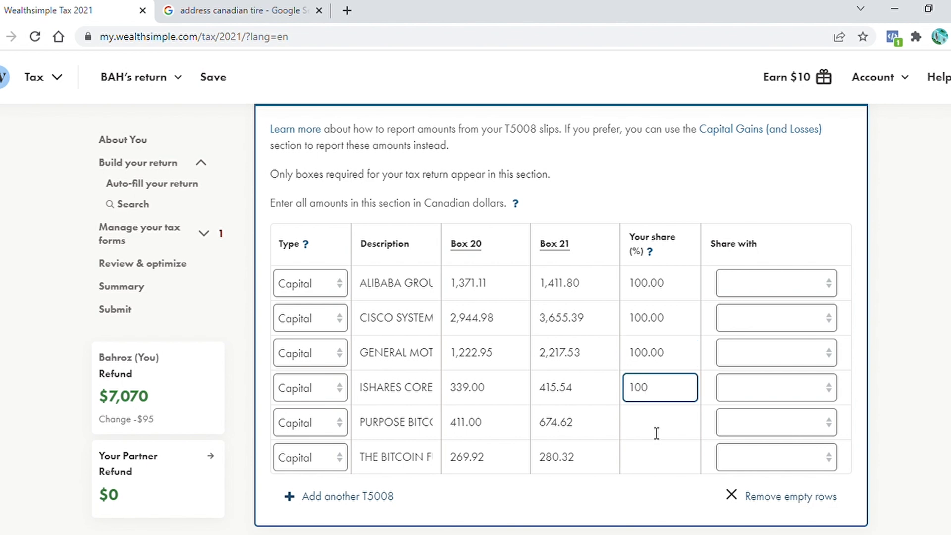
{"action": "left_click", "coordinate": [656, 433]}
{"action": "type", "text": "100"}
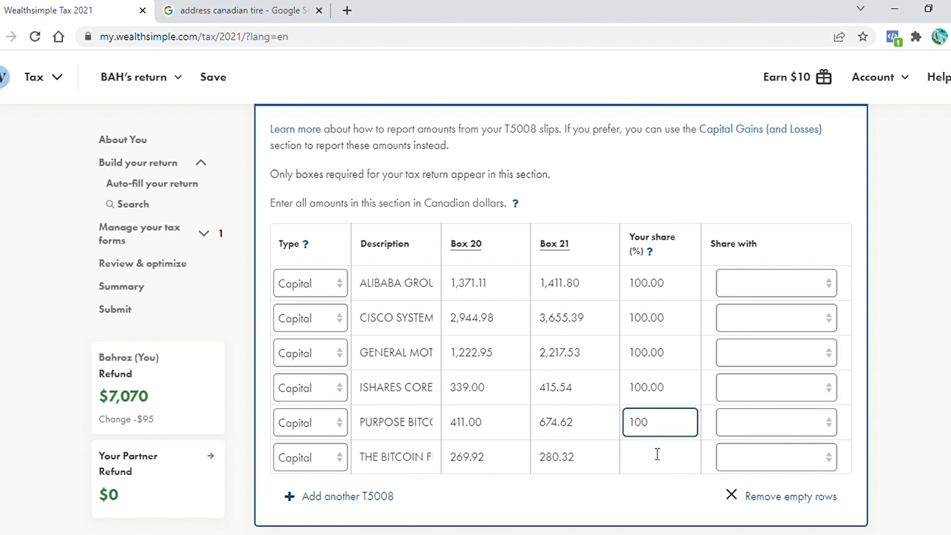
{"action": "left_click", "coordinate": [656, 455]}
{"action": "type", "text": "100"}
On the Bank of Canada site, open the annual average exchange rates and select the 2021 US dollar rate
{"action": "left_click", "coordinate": [911, 350]}
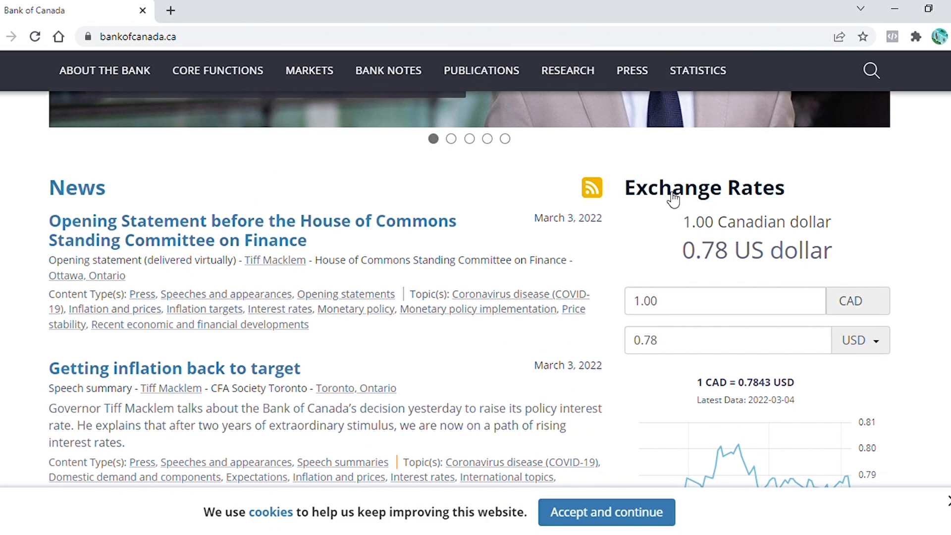
{"action": "left_click", "coordinate": [671, 197]}
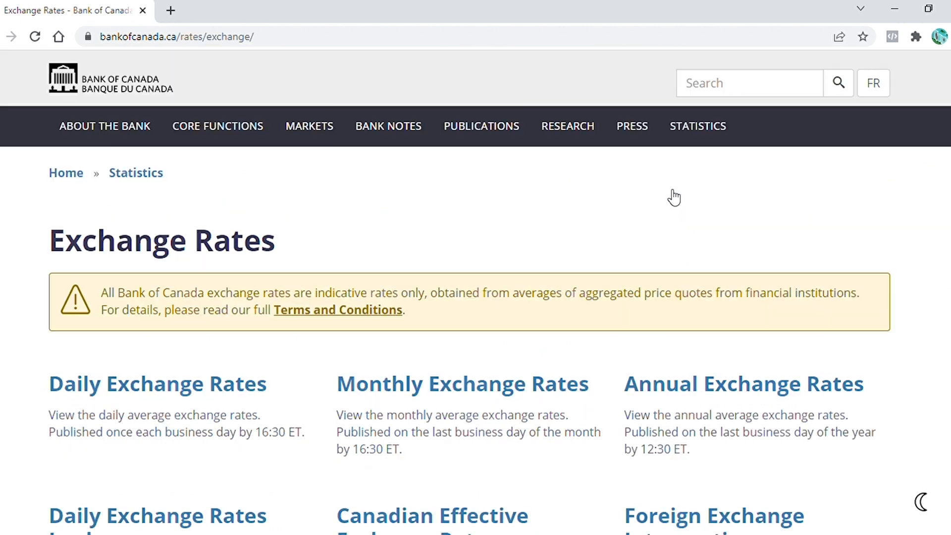
{"action": "left_click", "coordinate": [719, 390]}
{"action": "scroll", "coordinate": [719, 390], "scroll_direction": "down", "scroll_amount": 8}
{"action": "scroll", "coordinate": [851, 415], "scroll_direction": "down", "scroll_amount": 6}
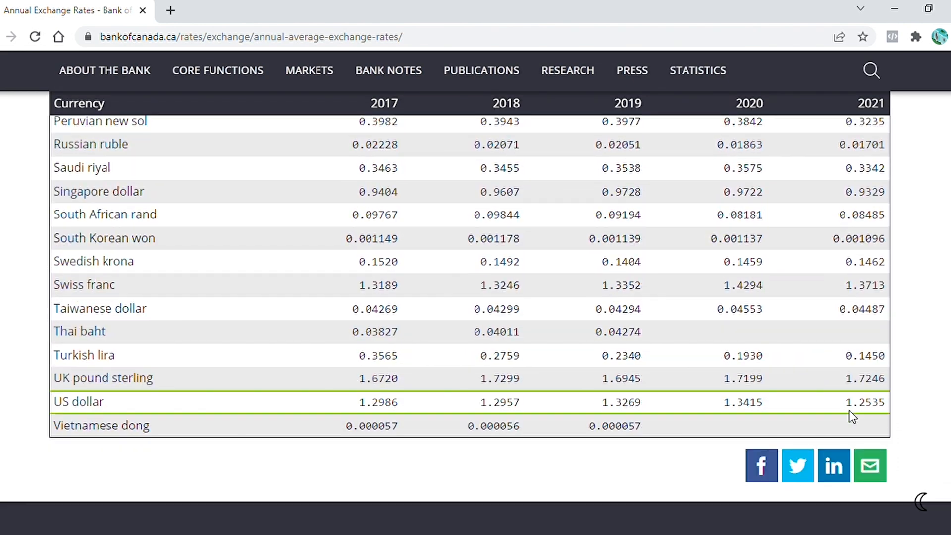
{"action": "left_click_drag", "start_coordinate": [846, 403], "coordinate": [891, 407]}
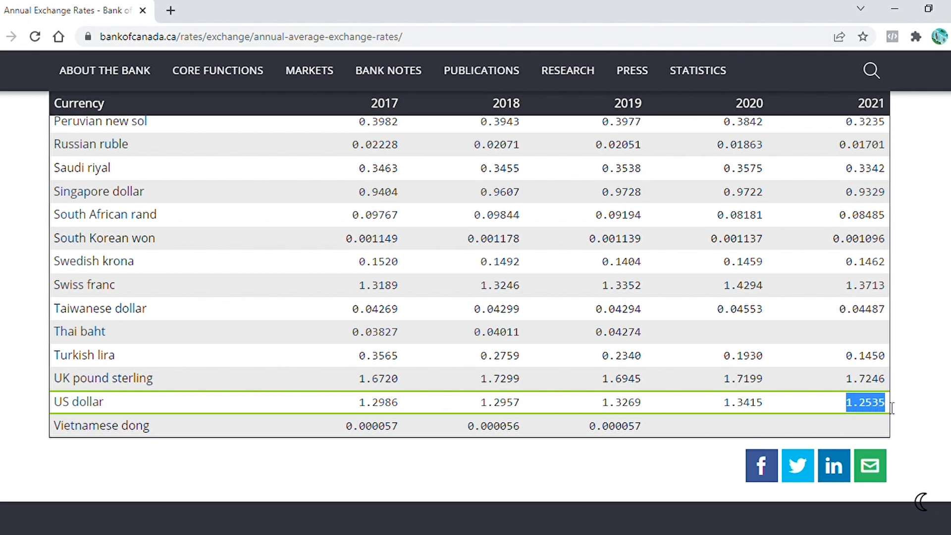
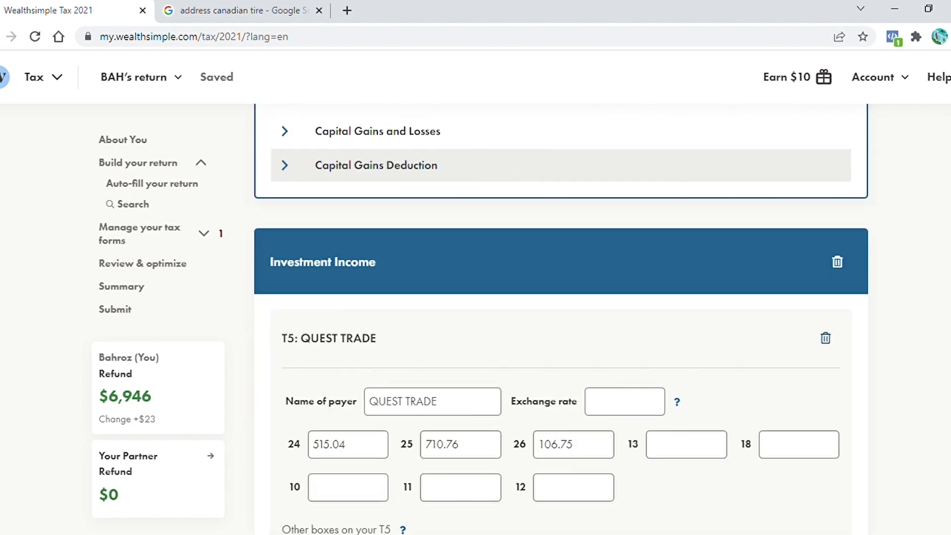
Scroll through the return's remaining sections down to Review & optimize and open the list of returns
{"action": "scroll", "coordinate": [636, 279], "scroll_direction": "down", "scroll_amount": 3}
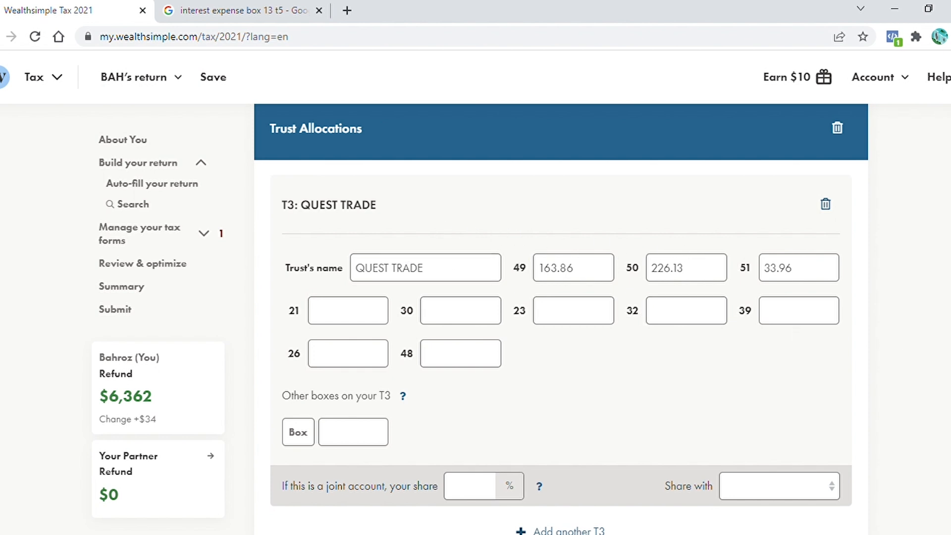
{"action": "scroll", "coordinate": [560, 317], "scroll_direction": "down", "scroll_amount": 10}
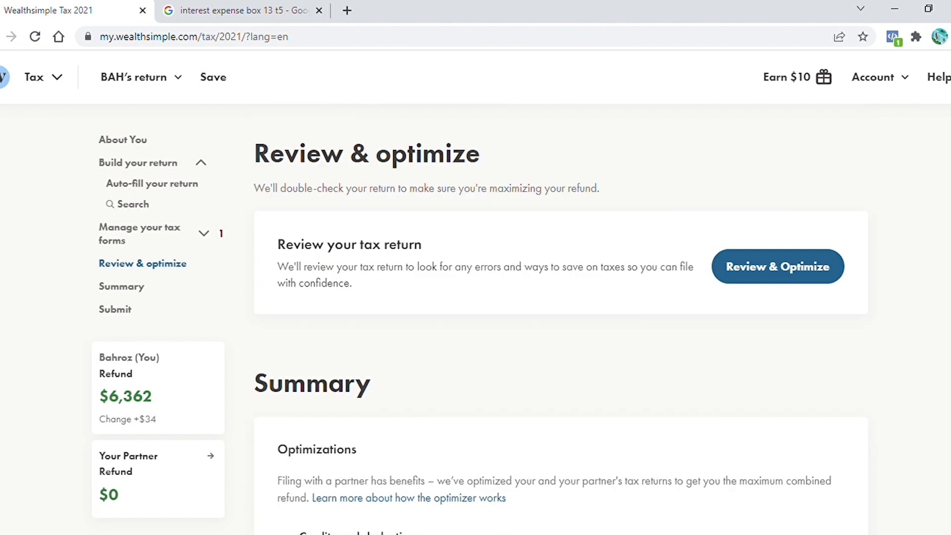
{"action": "scroll", "coordinate": [561, 317], "scroll_direction": "down", "scroll_amount": 1}
{"action": "scroll", "coordinate": [560, 317], "scroll_direction": "up", "scroll_amount": 1}
{"action": "left_click", "coordinate": [180, 78]}
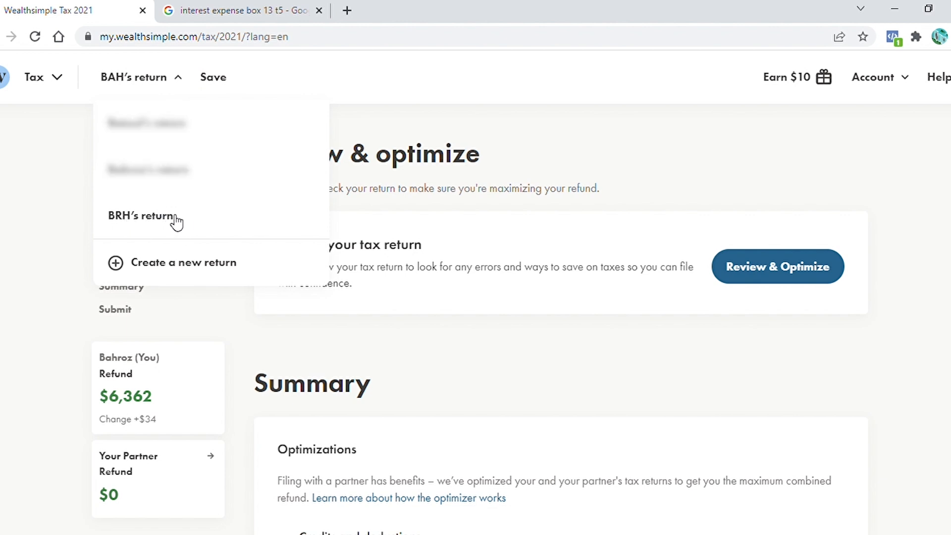
{"action": "left_click", "coordinate": [649, 175]}
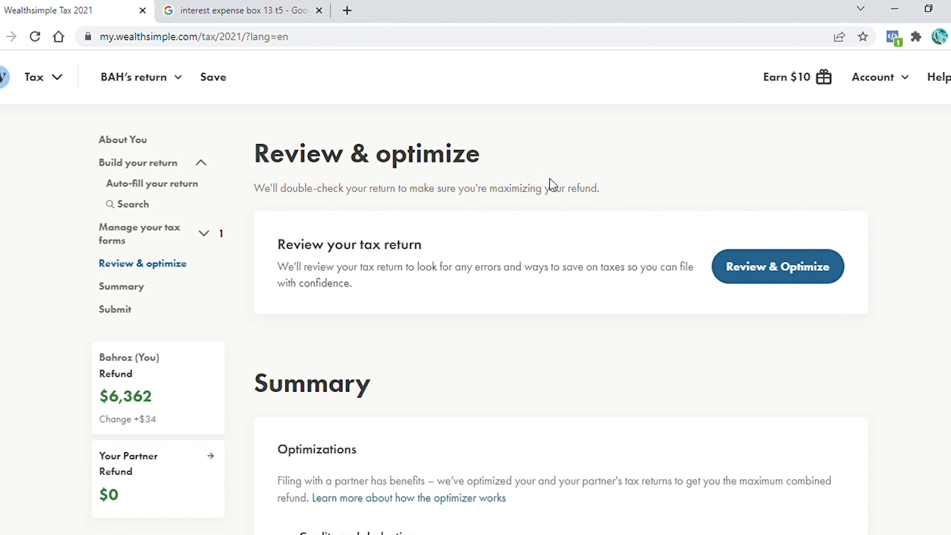
Examine the summary of optimizations, combined refund and the list of return documents
{"action": "left_click", "coordinate": [799, 272]}
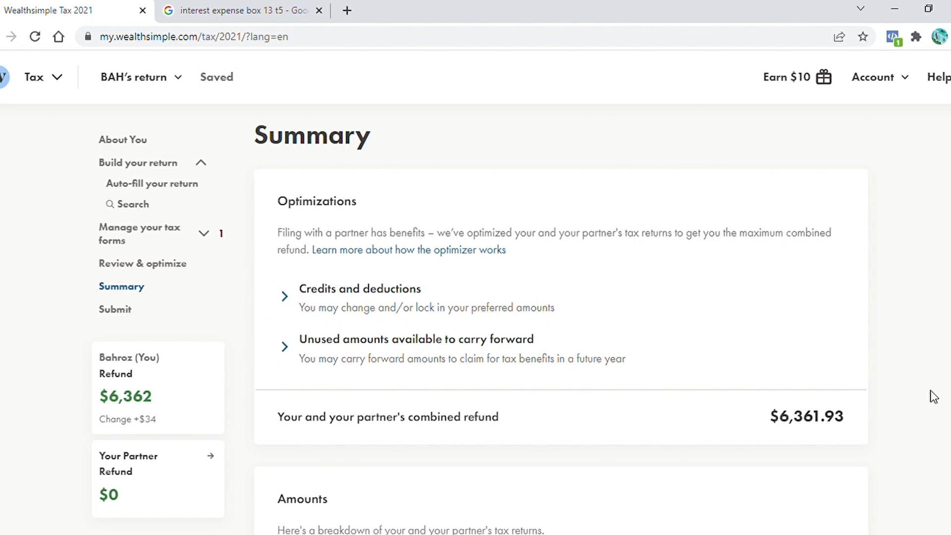
{"action": "scroll", "coordinate": [933, 396], "scroll_direction": "down", "scroll_amount": 10}
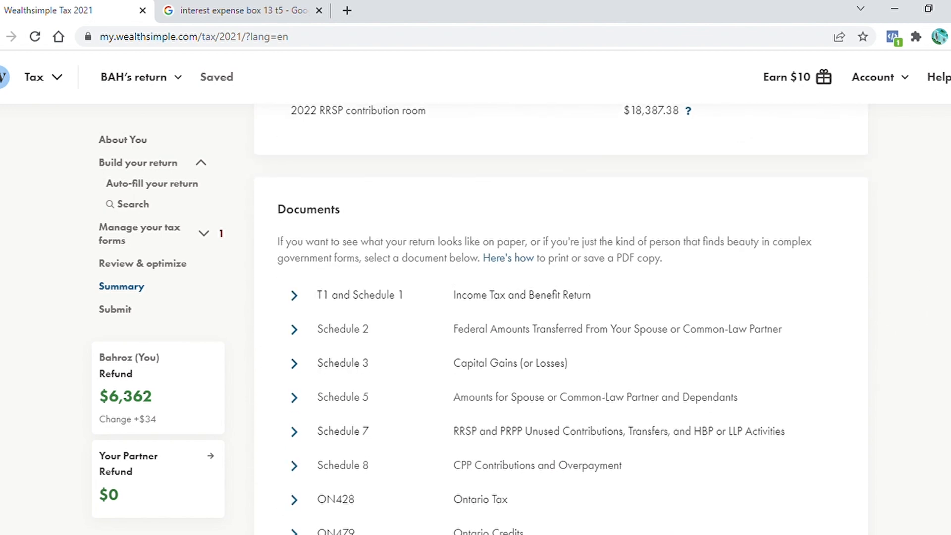
{"action": "scroll", "coordinate": [770, 390], "scroll_direction": "down", "scroll_amount": 5}
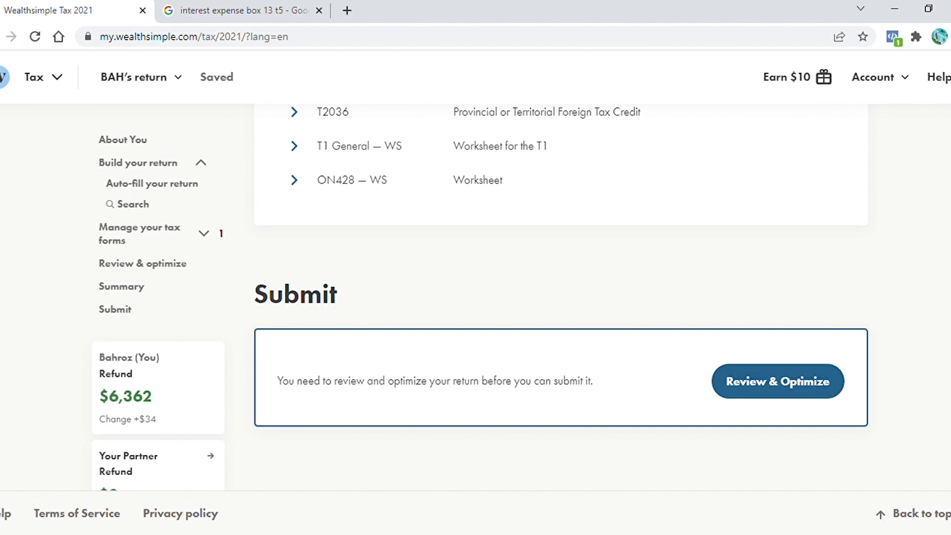
{"action": "scroll", "coordinate": [560, 314], "scroll_direction": "up", "scroll_amount": 15}
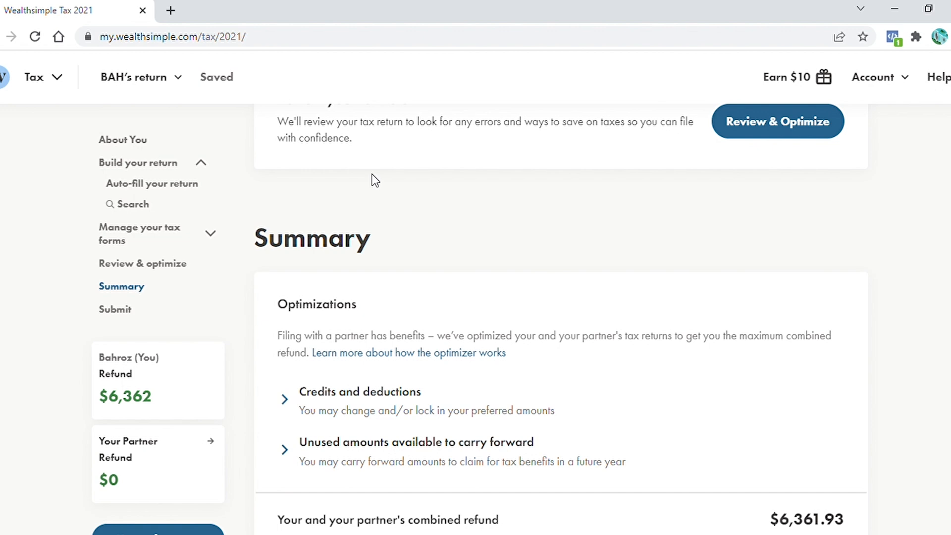
{"action": "scroll", "coordinate": [375, 180], "scroll_direction": "up", "scroll_amount": 20}
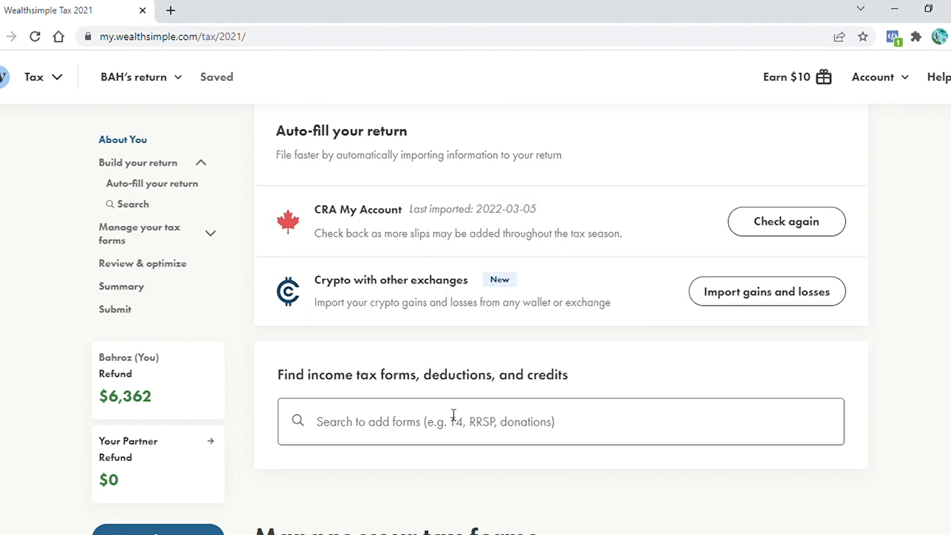
Search for rental income and add the Rental Income (T776) form to the return
{"action": "left_click", "coordinate": [427, 429]}
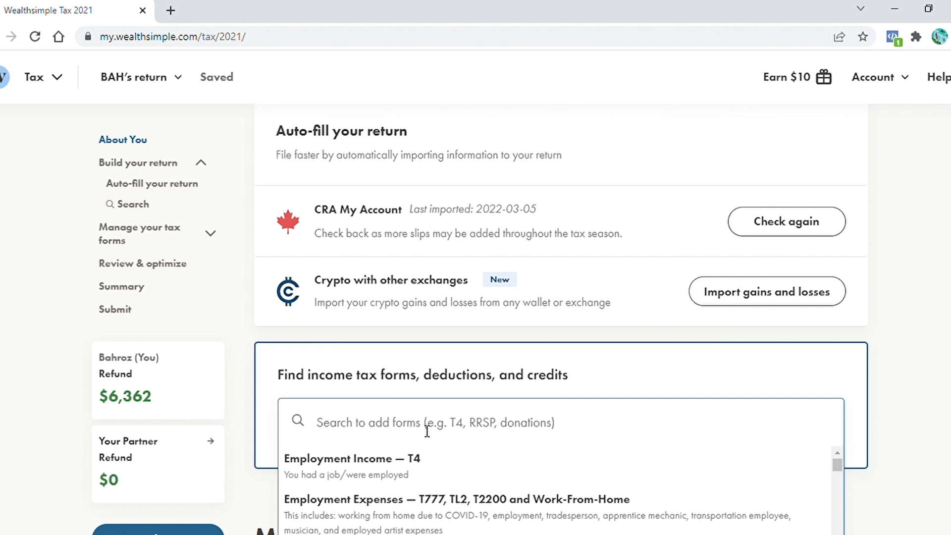
{"action": "type", "text": "rental in"}
{"action": "key", "text": "Return"}
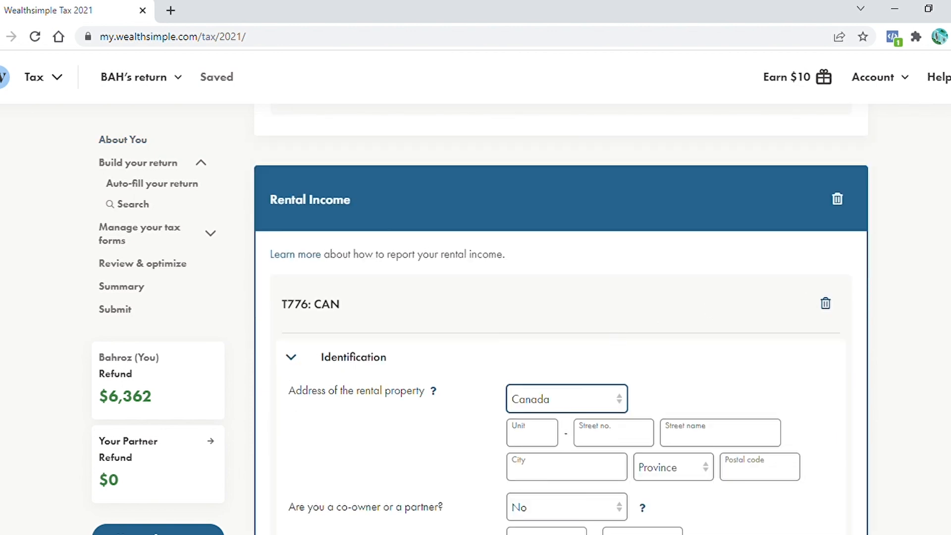
Mark yourself as a co-owner of the rental property and expand the co-owner information section
{"action": "scroll", "coordinate": [561, 320], "scroll_direction": "down", "scroll_amount": 3}
{"action": "scroll", "coordinate": [539, 244], "scroll_direction": "down", "scroll_amount": 1}
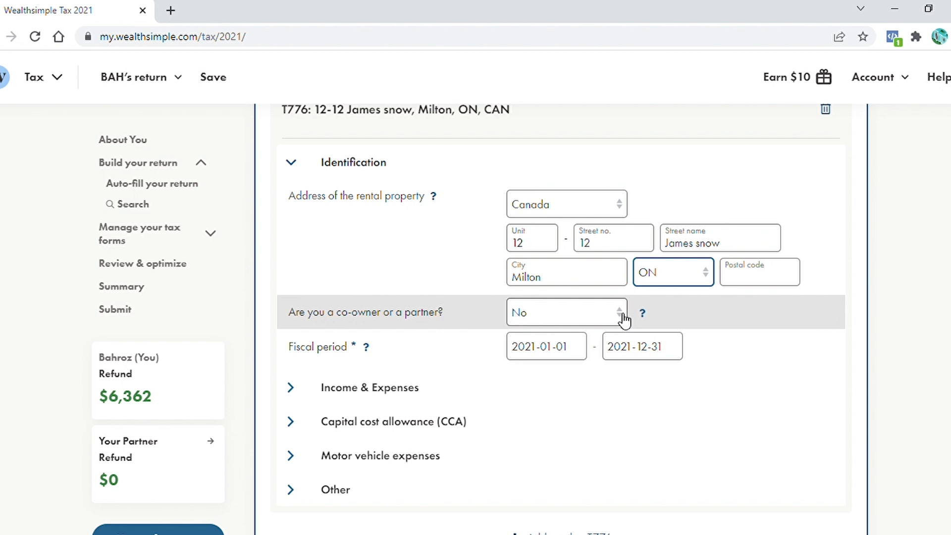
{"action": "left_click", "coordinate": [623, 319]}
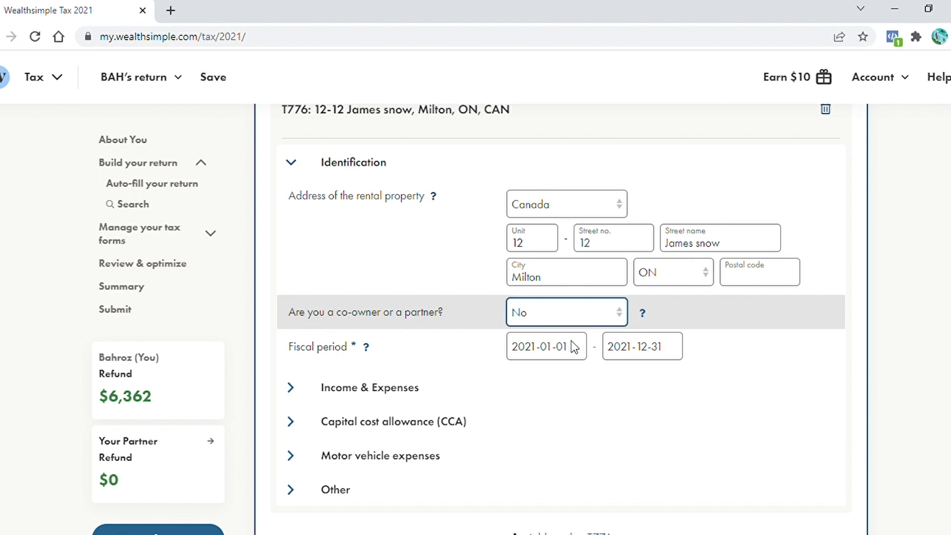
{"action": "left_click", "coordinate": [571, 340]}
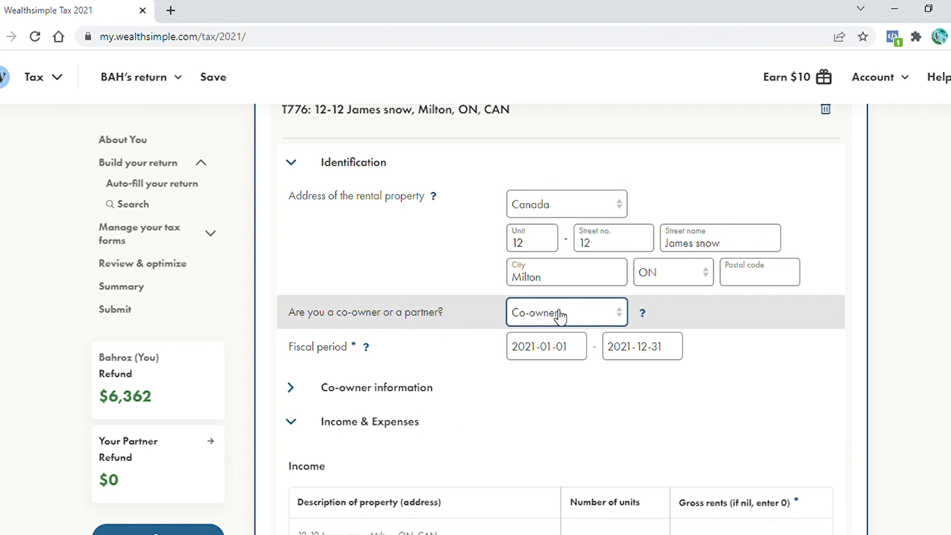
{"action": "left_click", "coordinate": [297, 388]}
Add your partner as a second co-owner at the same address with a 50% partnership share
{"action": "scroll", "coordinate": [297, 367], "scroll_direction": "down", "scroll_amount": 3}
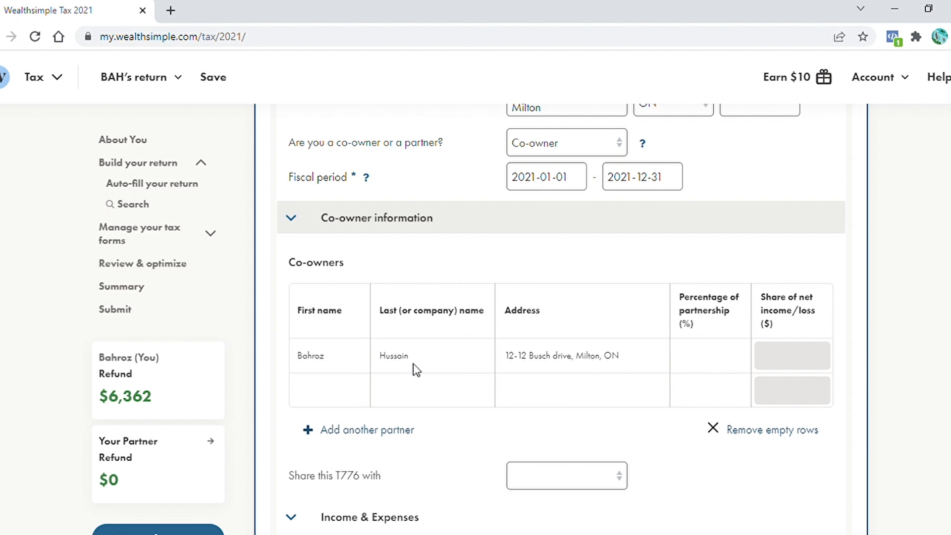
{"action": "left_click", "coordinate": [353, 397]}
{"action": "type", "text": "BRH"}
{"action": "left_click", "coordinate": [398, 389]}
{"action": "type", "text": "H"}
{"action": "left_click_drag", "start_coordinate": [620, 356], "coordinate": [524, 379]}
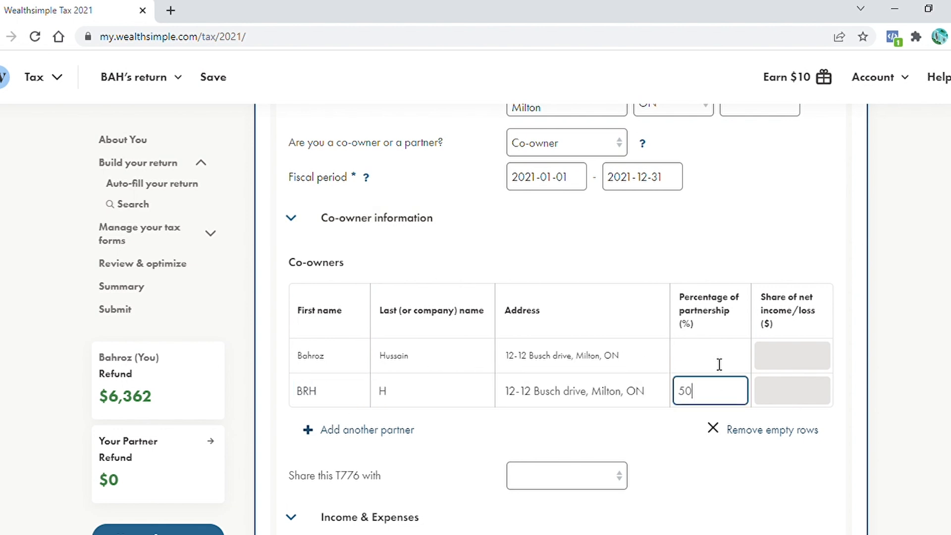
{"action": "left_click", "coordinate": [718, 364]}
{"action": "type", "text": "50"}
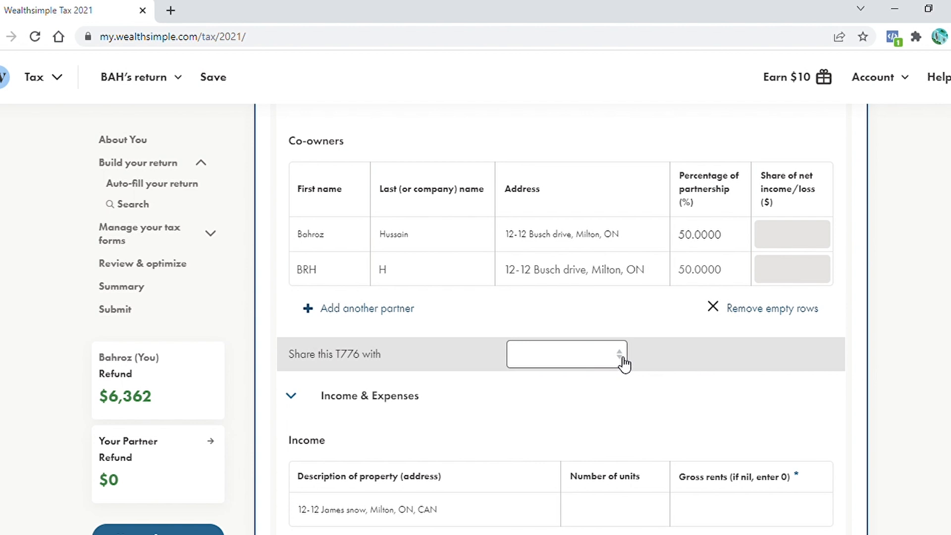
Share this T776 with your partner
{"action": "left_click", "coordinate": [622, 358]}
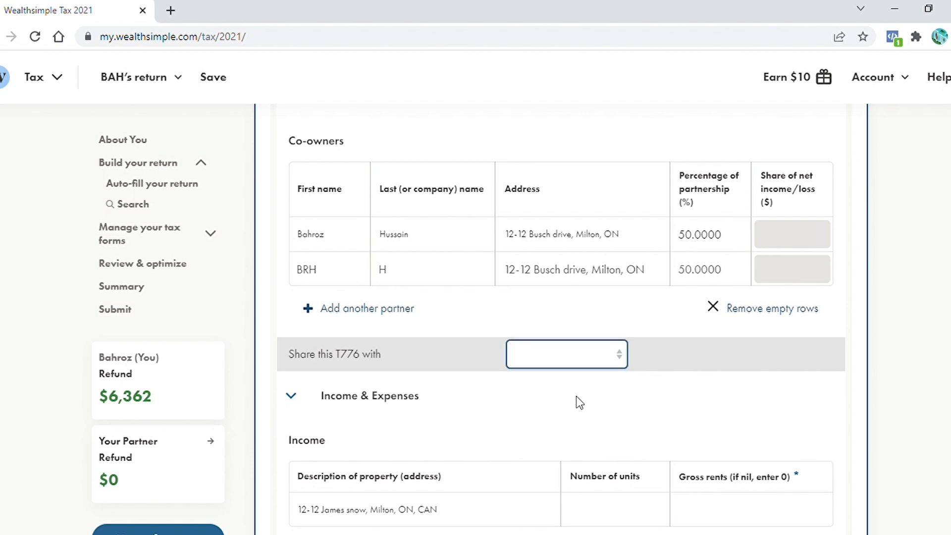
{"action": "left_click", "coordinate": [541, 429]}
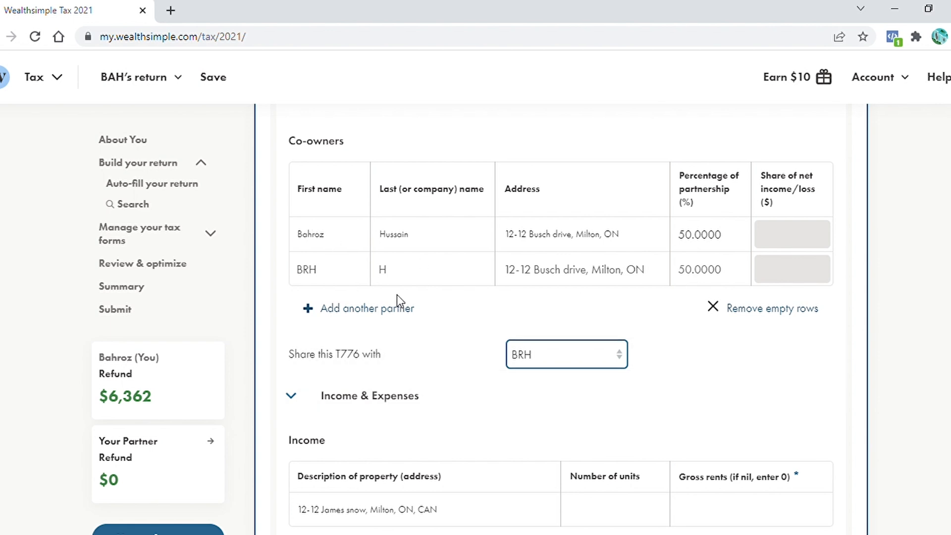
{"action": "scroll", "coordinate": [397, 297], "scroll_direction": "down", "scroll_amount": 2}
{"action": "scroll", "coordinate": [560, 317], "scroll_direction": "down", "scroll_amount": 5}
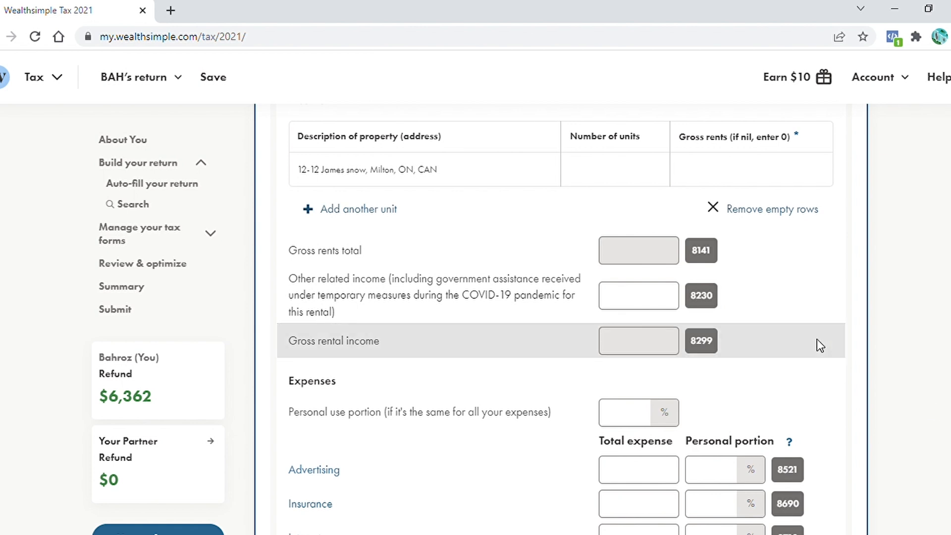
Enter 1 unit and gross rents of 27100 for the rental property
{"action": "scroll", "coordinate": [802, 332], "scroll_direction": "up", "scroll_amount": 2}
{"action": "left_click", "coordinate": [659, 275]}
{"action": "type", "text": "1"}
{"action": "left_click", "coordinate": [732, 278]}
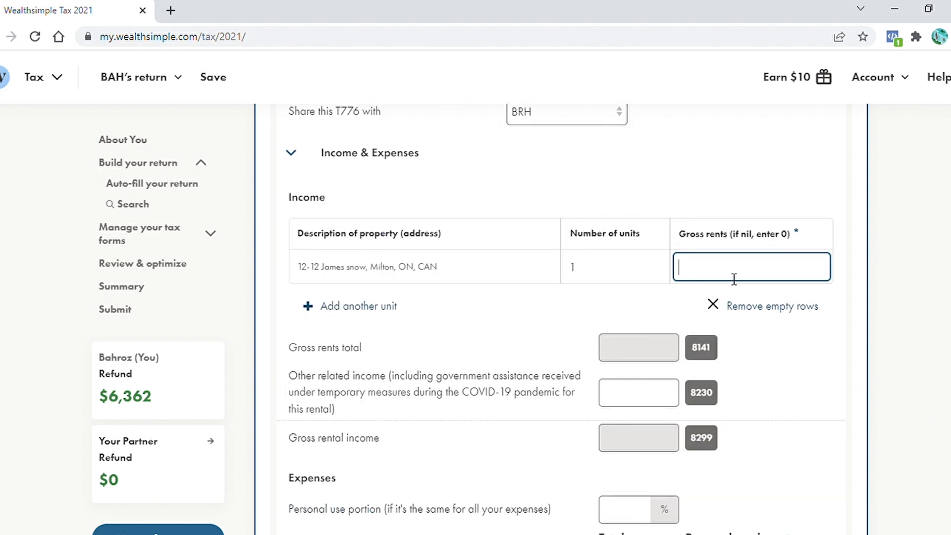
{"action": "type", "text": "27100"}
{"action": "key", "text": "Tab"}
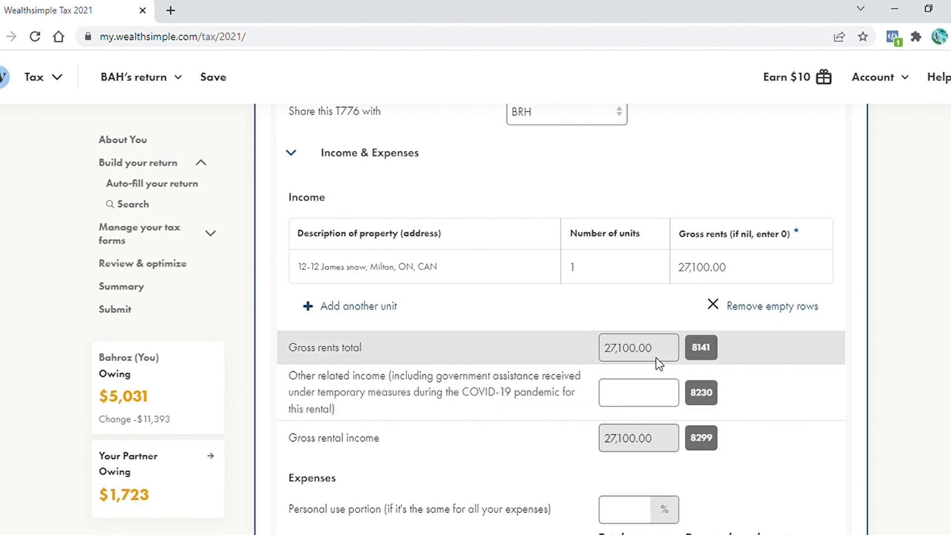
Set the personal use portion of the rental expenses to 0%
{"action": "scroll", "coordinate": [435, 282], "scroll_direction": "down", "scroll_amount": 2}
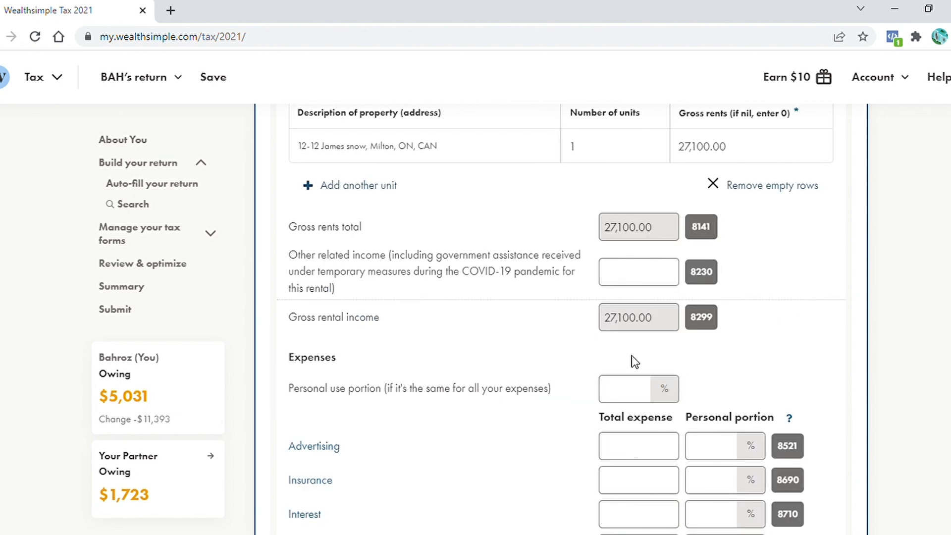
{"action": "scroll", "coordinate": [723, 296], "scroll_direction": "down", "scroll_amount": 3}
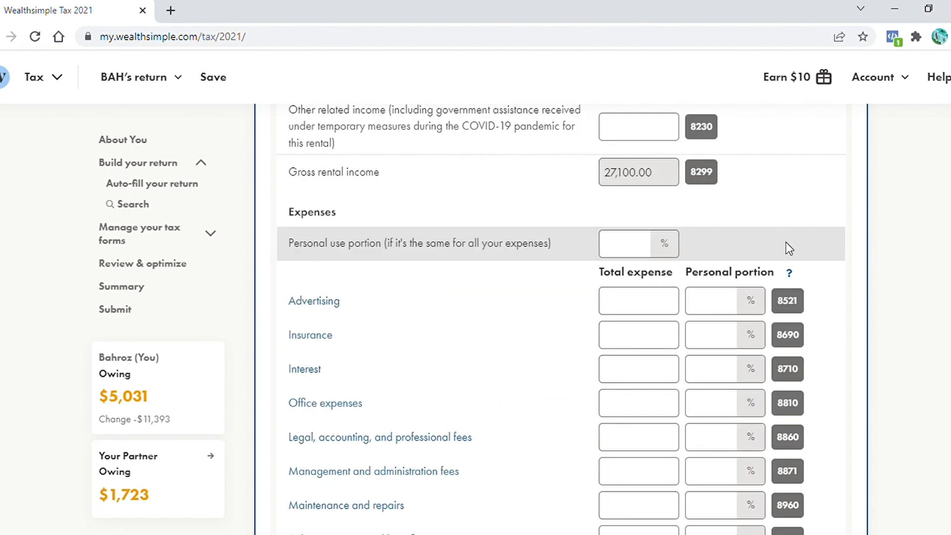
{"action": "left_click", "coordinate": [634, 254]}
{"action": "type", "text": "0"}
{"action": "left_click", "coordinate": [888, 234]}
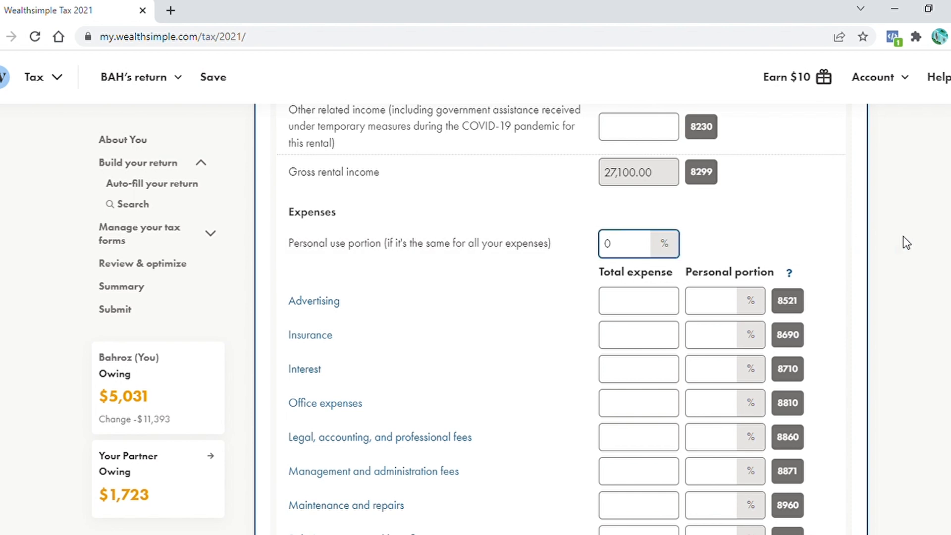
Paste the advertising (3,164), insurance (896) and interest (13,420) expense amounts
{"action": "left_click", "coordinate": [627, 308]}
{"action": "type", "text": "3,164.00"}
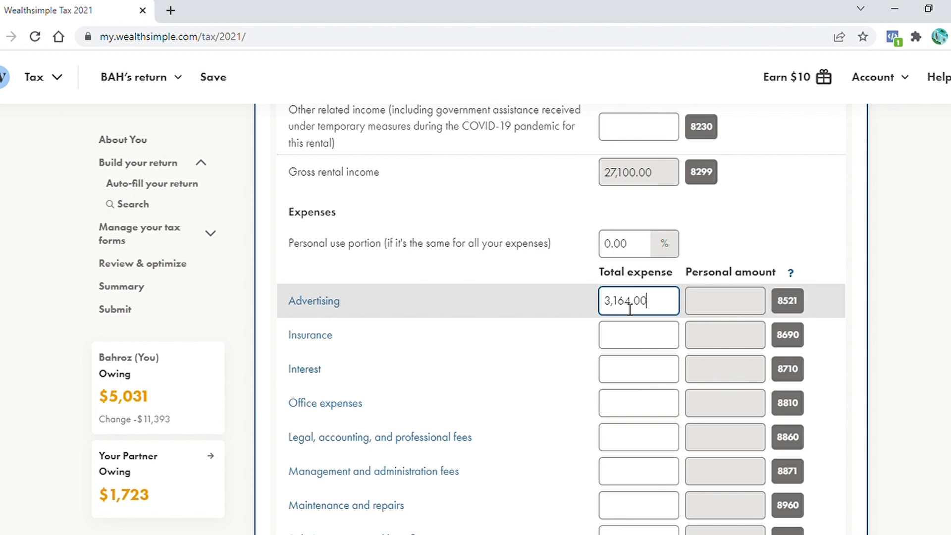
{"action": "left_click", "coordinate": [641, 338]}
{"action": "type", "text": "896.00"}
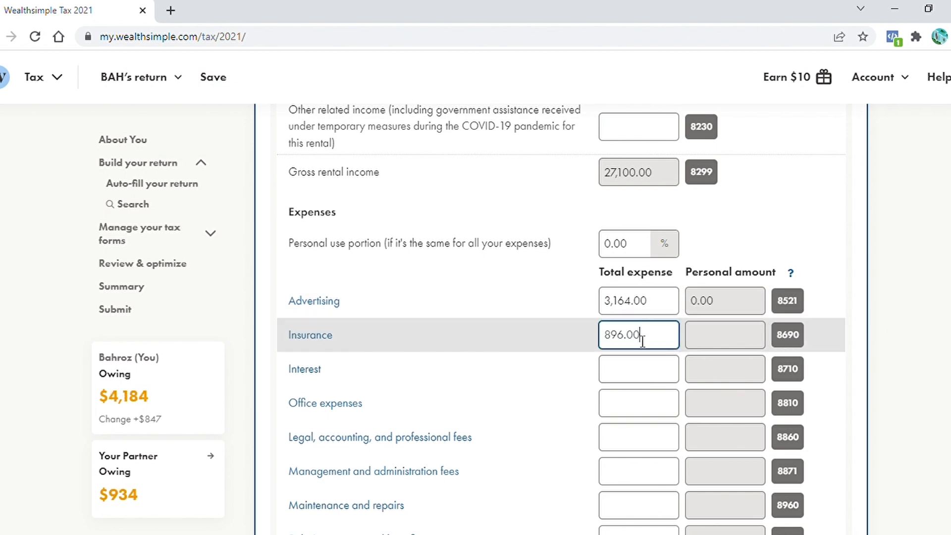
{"action": "left_click", "coordinate": [648, 374]}
{"action": "type", "text": "13,420"}
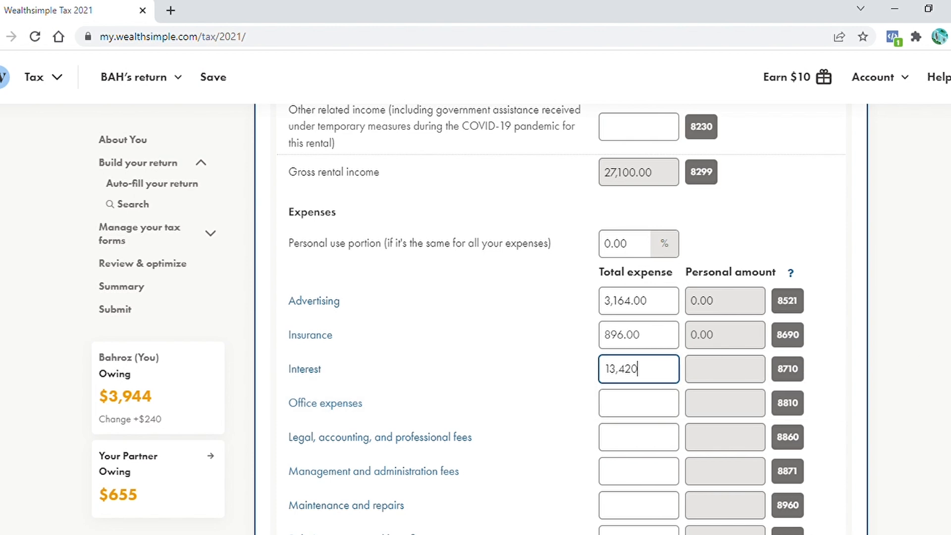
Paste the property taxes (3,663) and travel (1,442) expense amounts
{"action": "scroll", "coordinate": [678, 284], "scroll_direction": "down", "scroll_amount": 3}
{"action": "left_click", "coordinate": [635, 438]}
{"action": "key", "text": "ctrl+v"}
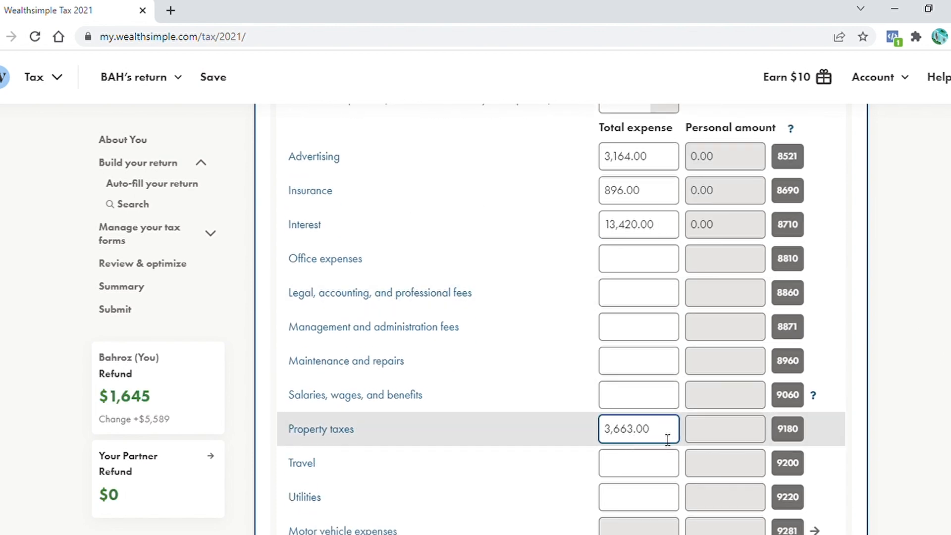
{"action": "left_click", "coordinate": [639, 474]}
{"action": "type", "text": "1,442.00"}
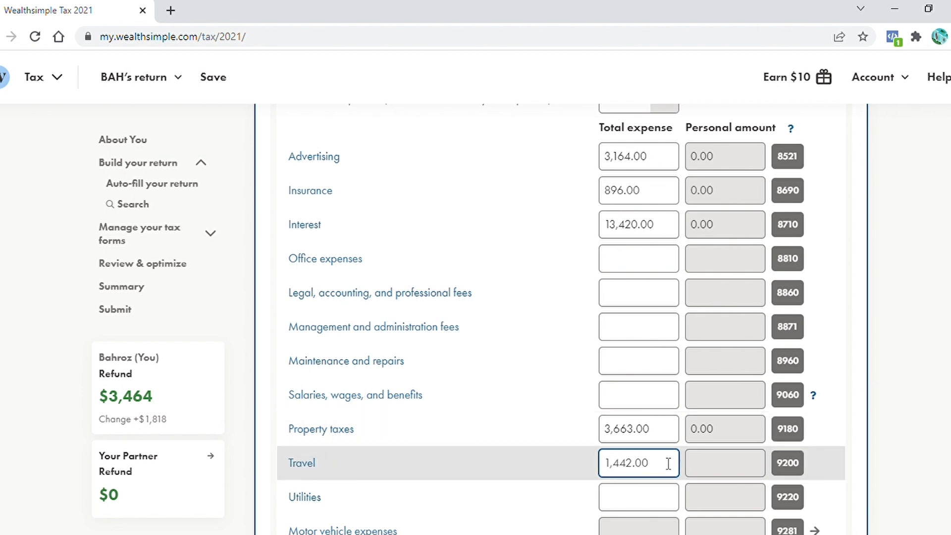
Enter utilities of 600 and maintenance and repairs of 500 as rental expenses
{"action": "scroll", "coordinate": [661, 461], "scroll_direction": "down", "scroll_amount": 1}
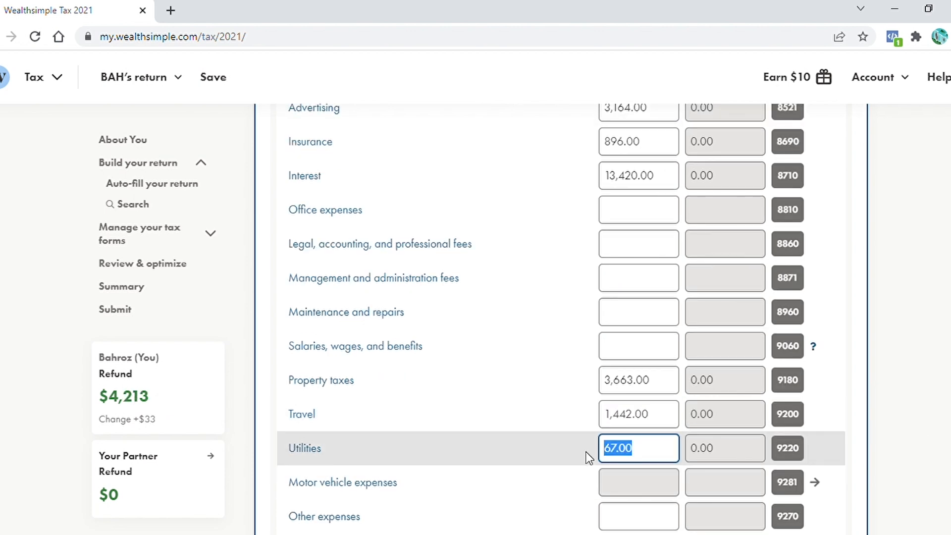
{"action": "type", "text": "600"}
{"action": "left_click", "coordinate": [912, 400]}
{"action": "scroll", "coordinate": [912, 400], "scroll_direction": "down", "scroll_amount": 2}
{"action": "left_click", "coordinate": [637, 227]}
{"action": "type", "text": "500"}
Review the entered rental expenses, totals and the co-owner share of net income
{"action": "scroll", "coordinate": [637, 227], "scroll_direction": "up", "scroll_amount": 7}
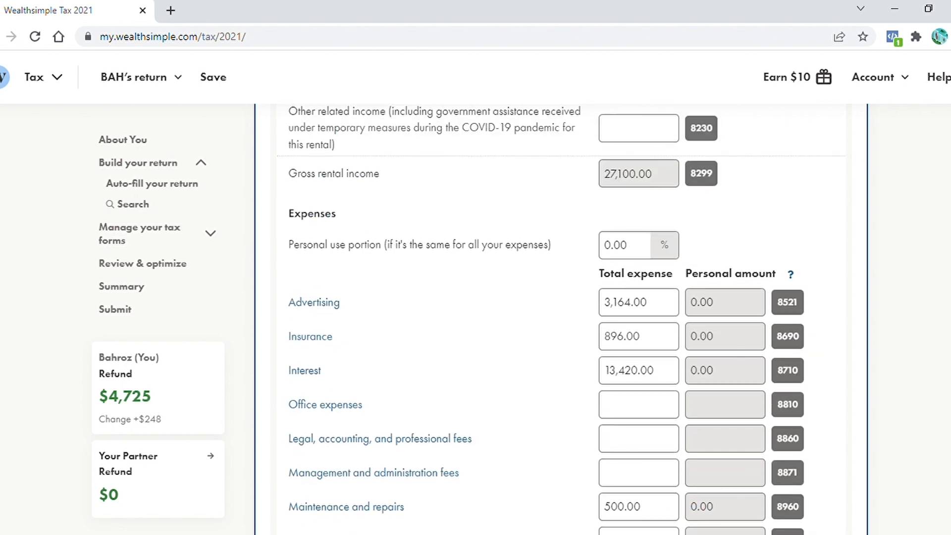
{"action": "scroll", "coordinate": [561, 320], "scroll_direction": "up", "scroll_amount": 3}
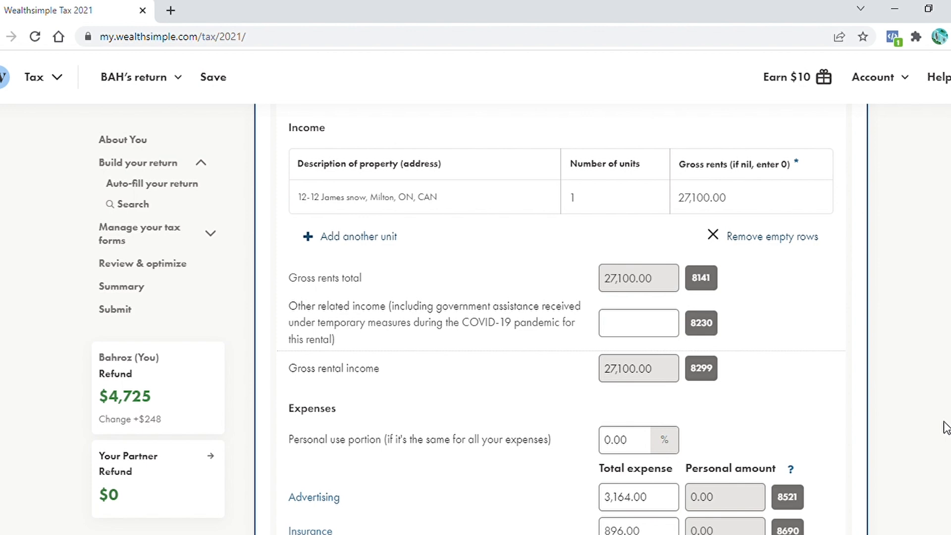
{"action": "scroll", "coordinate": [946, 427], "scroll_direction": "down", "scroll_amount": 6}
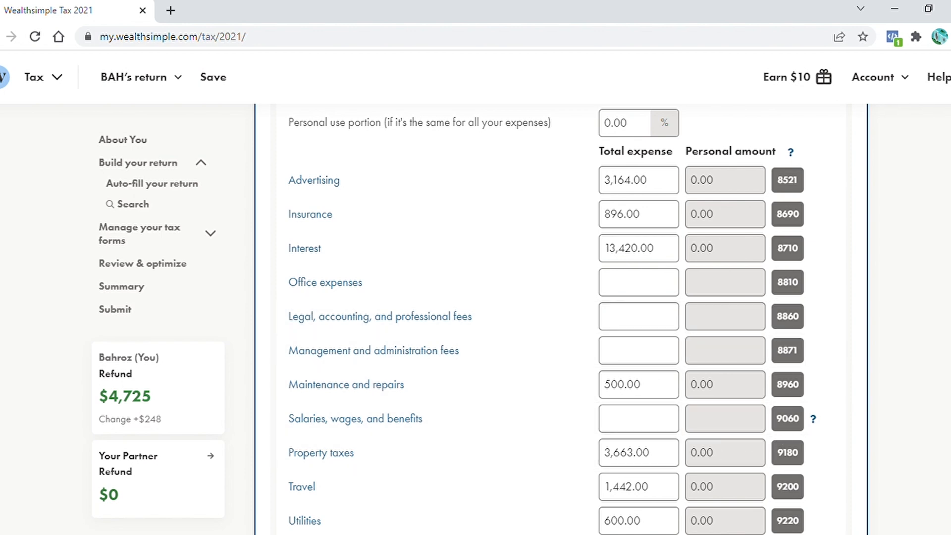
{"action": "scroll", "coordinate": [738, 265], "scroll_direction": "down", "scroll_amount": 1}
{"action": "scroll", "coordinate": [738, 265], "scroll_direction": "up", "scroll_amount": 5}
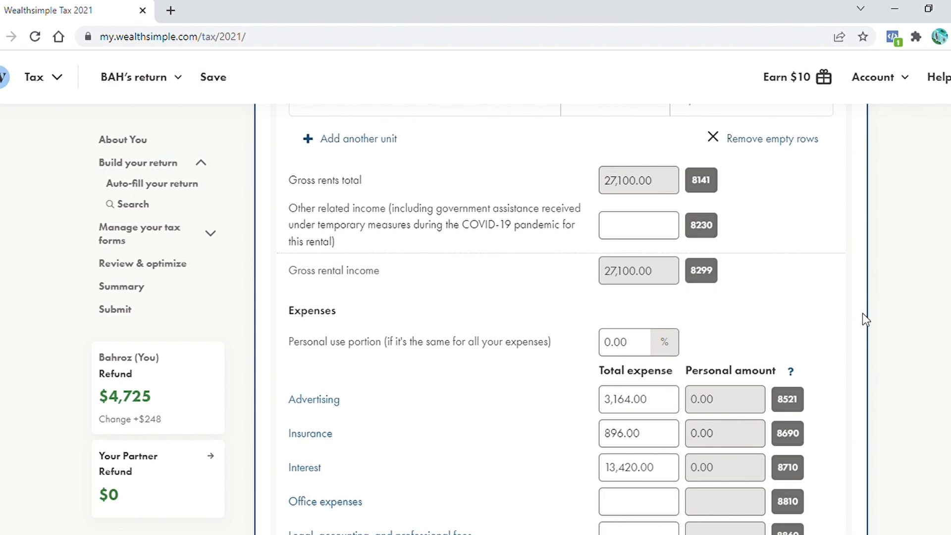
{"action": "scroll", "coordinate": [891, 395], "scroll_direction": "down", "scroll_amount": 4}
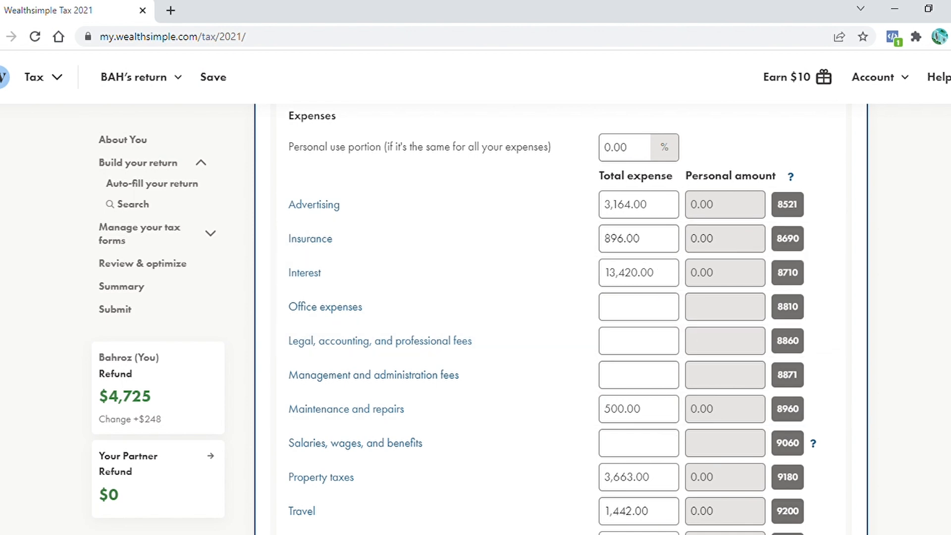
{"action": "scroll", "coordinate": [403, 292], "scroll_direction": "down", "scroll_amount": 9}
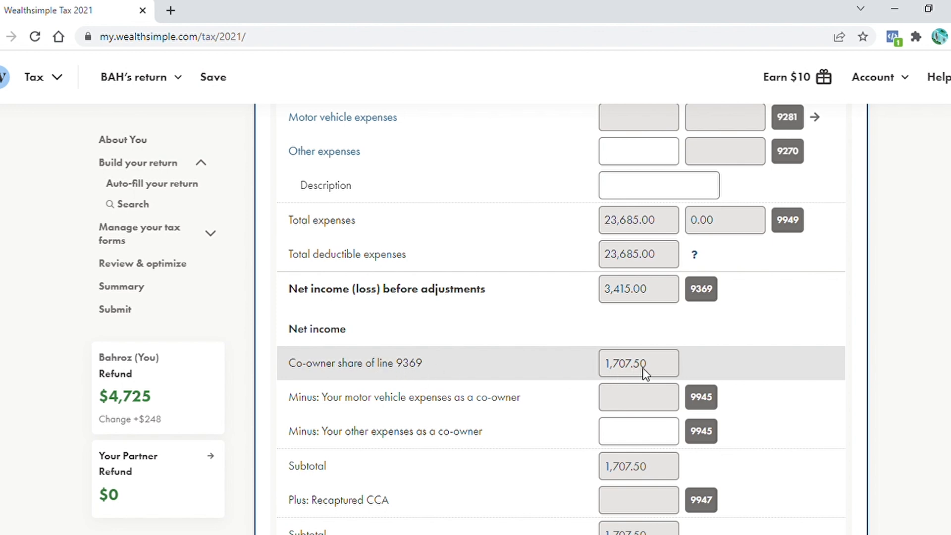
Add a Business, Professional, and Commission Income (T2125) form by searching for it
{"action": "scroll", "coordinate": [668, 390], "scroll_direction": "down", "scroll_amount": 1}
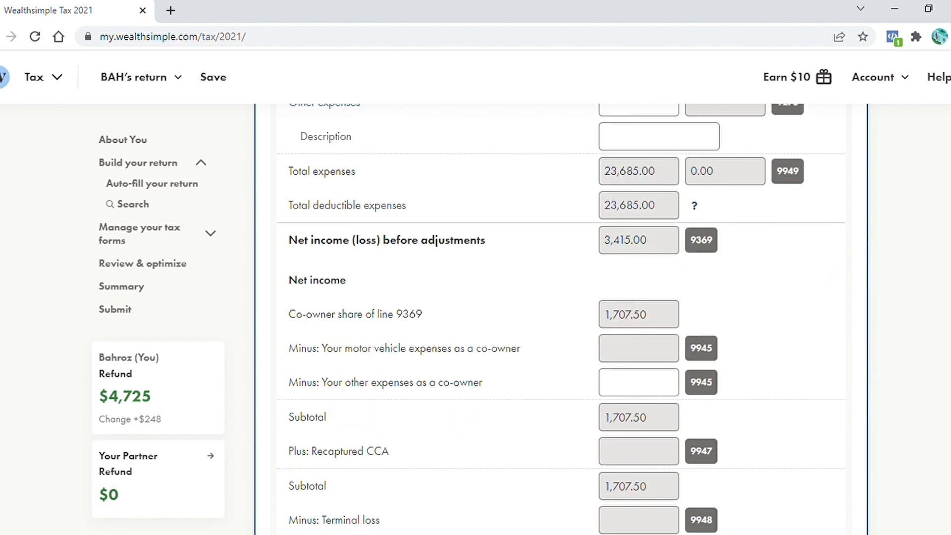
{"action": "scroll", "coordinate": [561, 318], "scroll_direction": "down", "scroll_amount": 3}
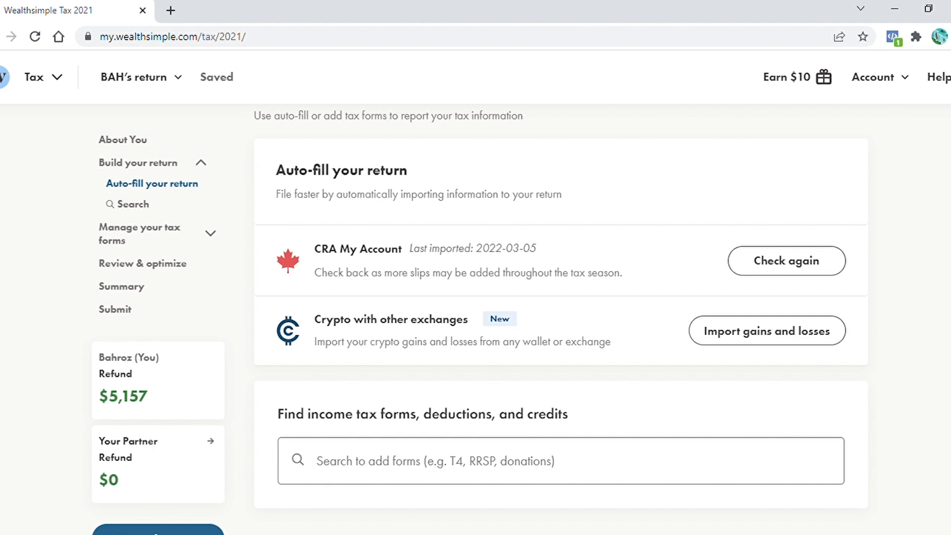
{"action": "left_click", "coordinate": [504, 463]}
{"action": "type", "text": "Business, Professional, and Commission Income"}
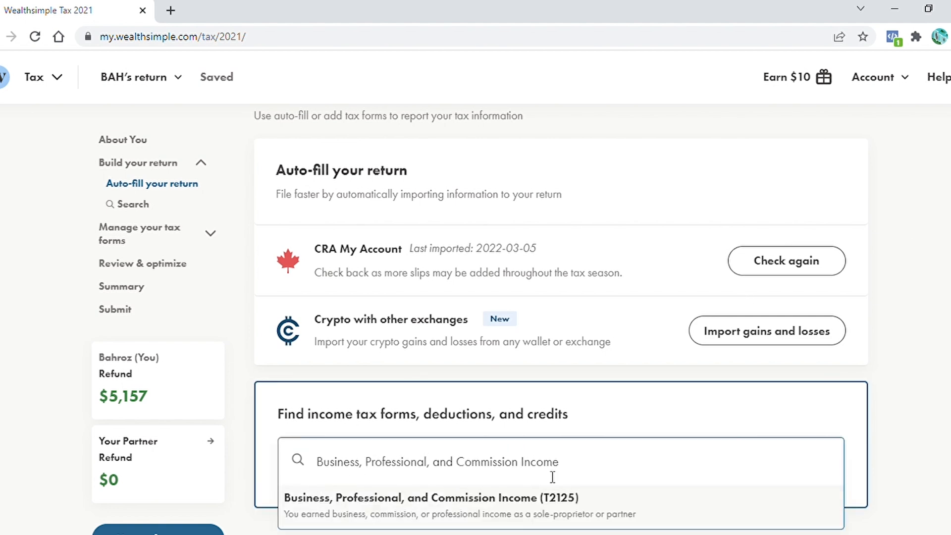
{"action": "left_click", "coordinate": [480, 512]}
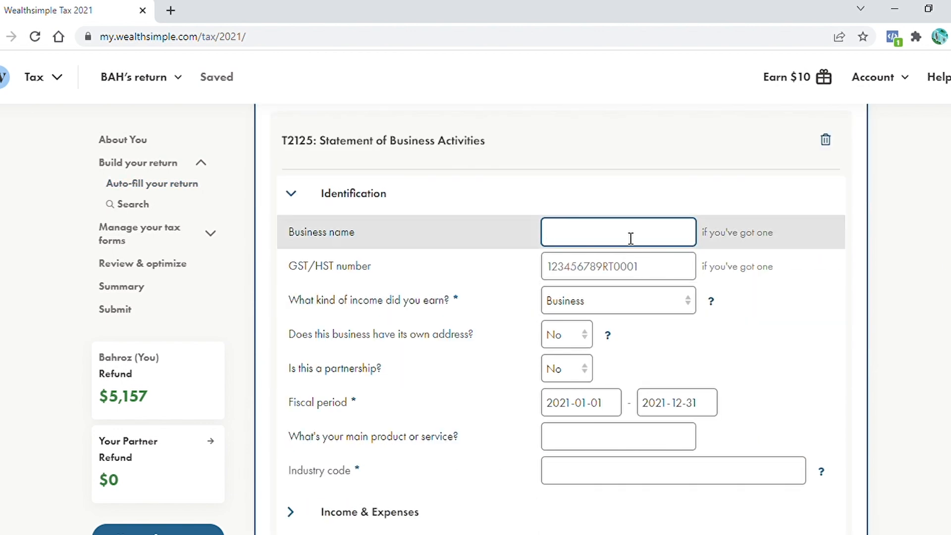
Name the business The Samadhin Initiative and mark it as a partnership
{"action": "type", "text": "The Samadhin Initiative"}
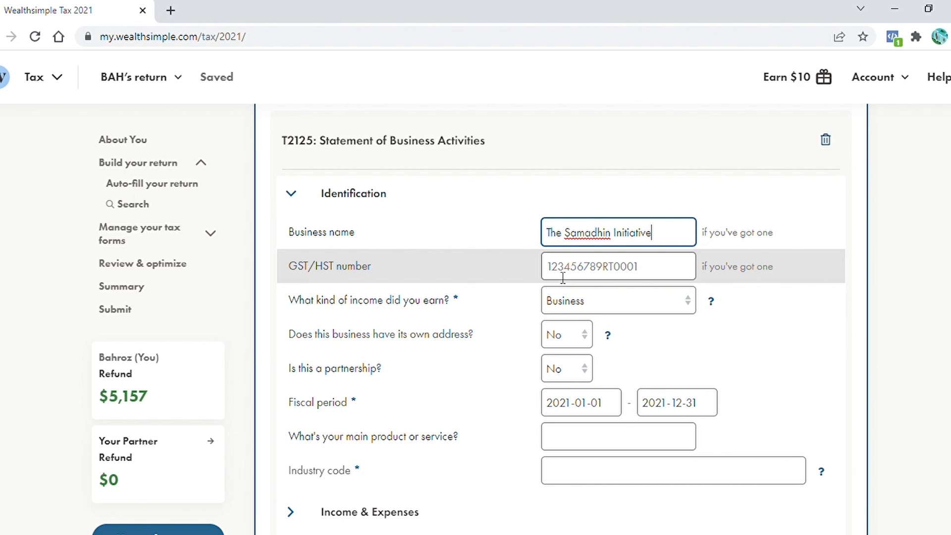
{"action": "left_click", "coordinate": [629, 282]}
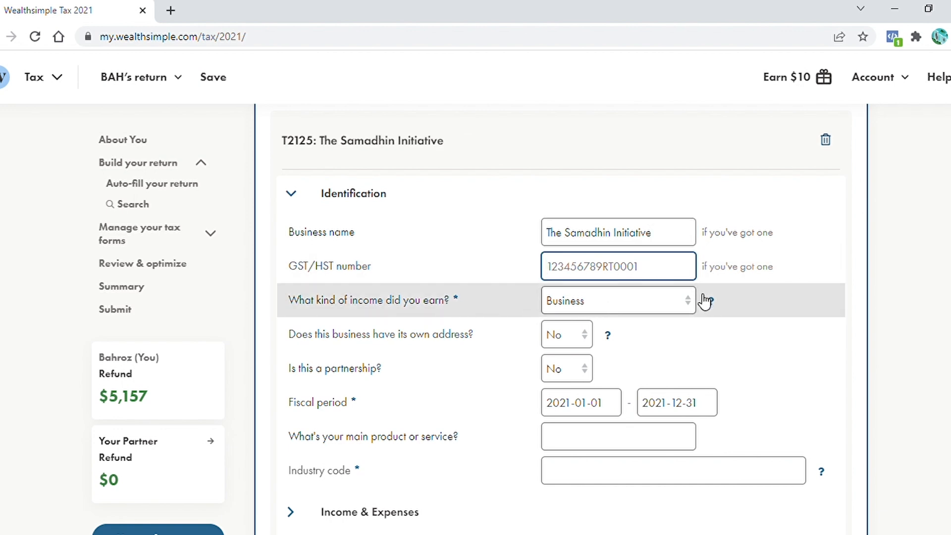
{"action": "scroll", "coordinate": [694, 307], "scroll_direction": "down", "scroll_amount": 2}
{"action": "left_click", "coordinate": [580, 233]}
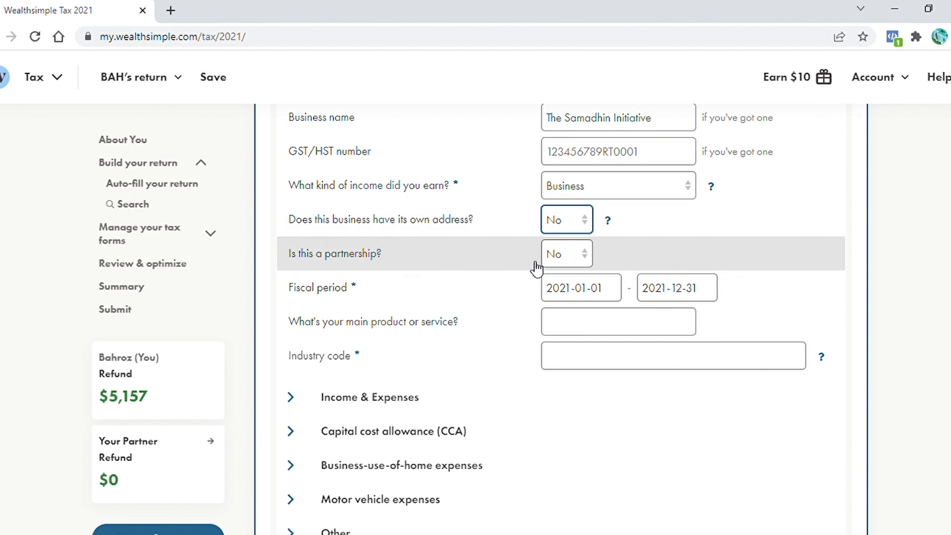
{"action": "left_click", "coordinate": [566, 254]}
{"action": "left_click", "coordinate": [566, 278]}
Set the main product to Yoga accessories and the industry code to 454110 - Electronic shopping and mail-order houses
{"action": "left_click", "coordinate": [589, 322]}
{"action": "type", "text": "Yog"}
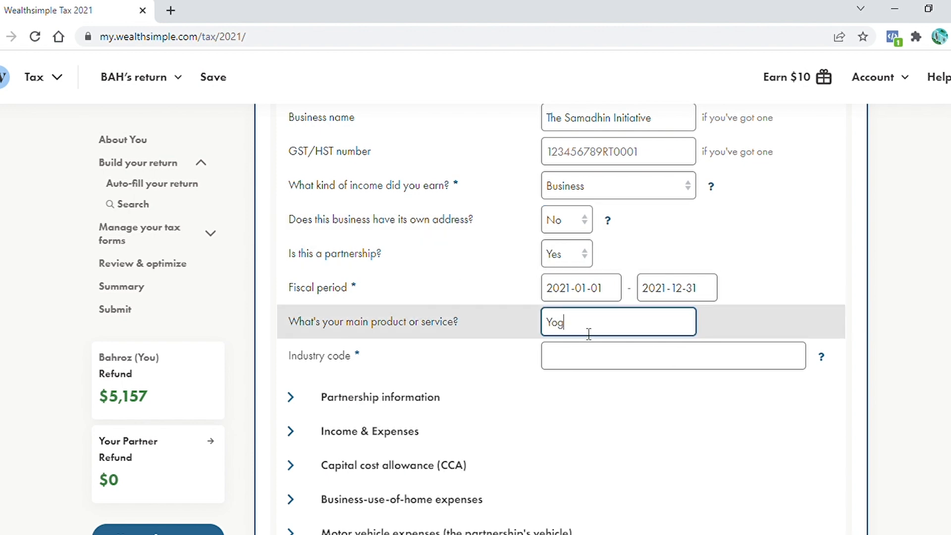
{"action": "type", "text": "a accessories"}
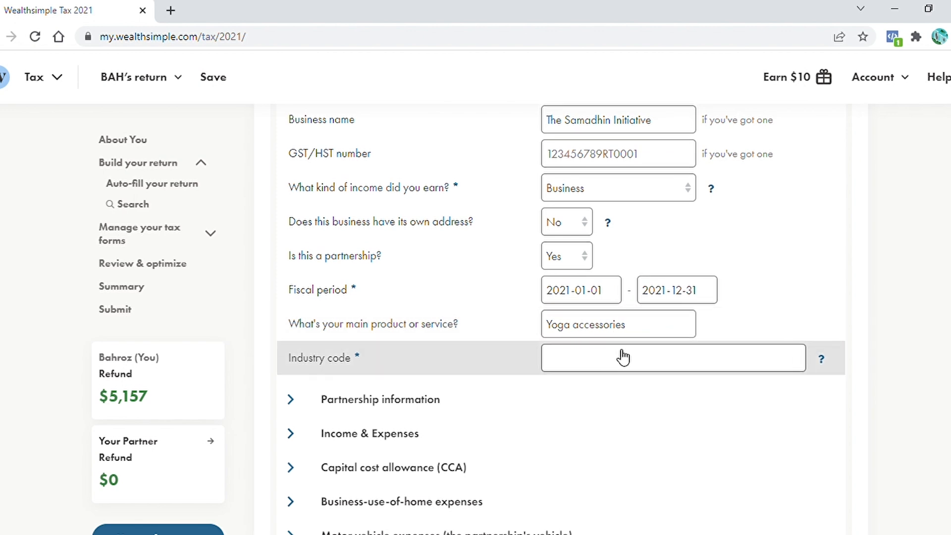
{"action": "left_click", "coordinate": [821, 358]}
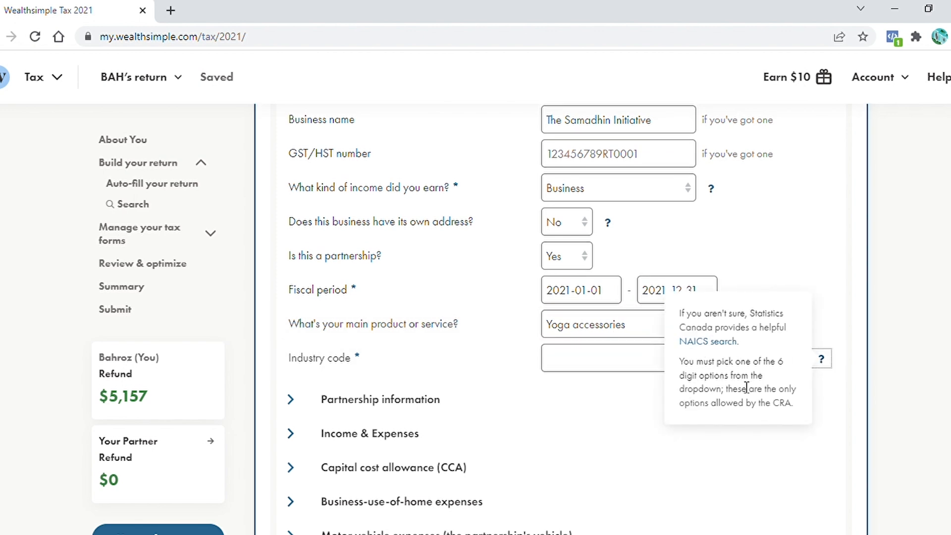
{"action": "left_click", "coordinate": [598, 359]}
{"action": "type", "text": "electronic"}
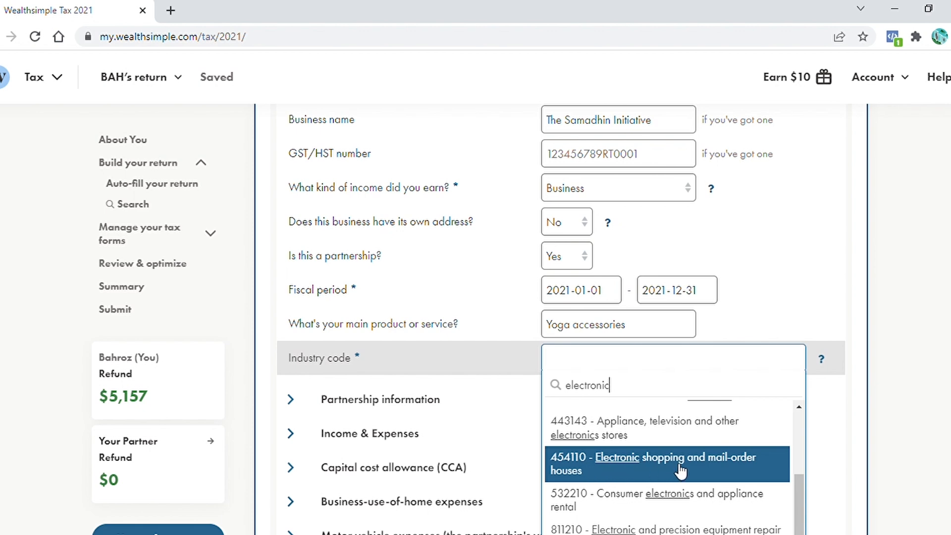
{"action": "left_click", "coordinate": [708, 470]}
Add the spouse as a second partner and set both partners' partnership percentages to 50%
{"action": "scroll", "coordinate": [302, 264], "scroll_direction": "down", "scroll_amount": 3}
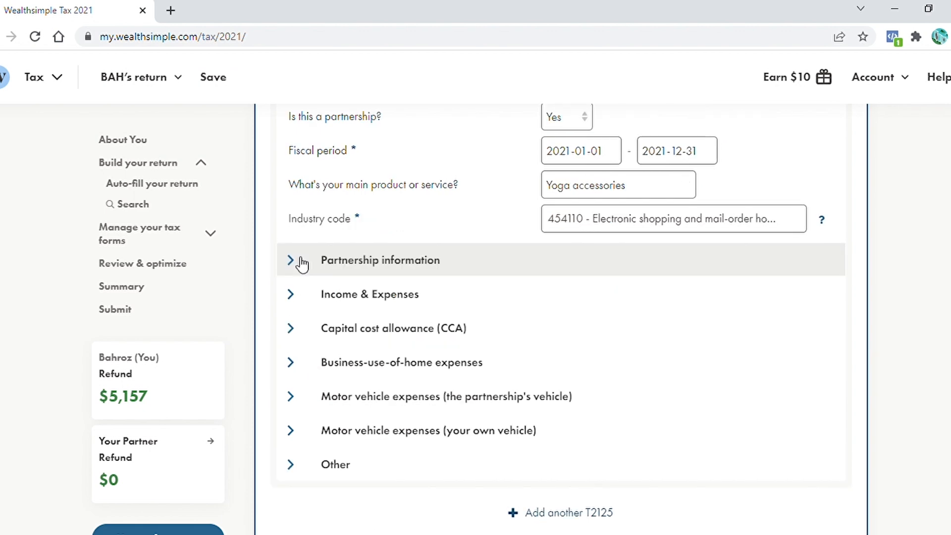
{"action": "left_click", "coordinate": [301, 264]}
{"action": "left_click", "coordinate": [340, 435]}
{"action": "type", "text": "BRH"}
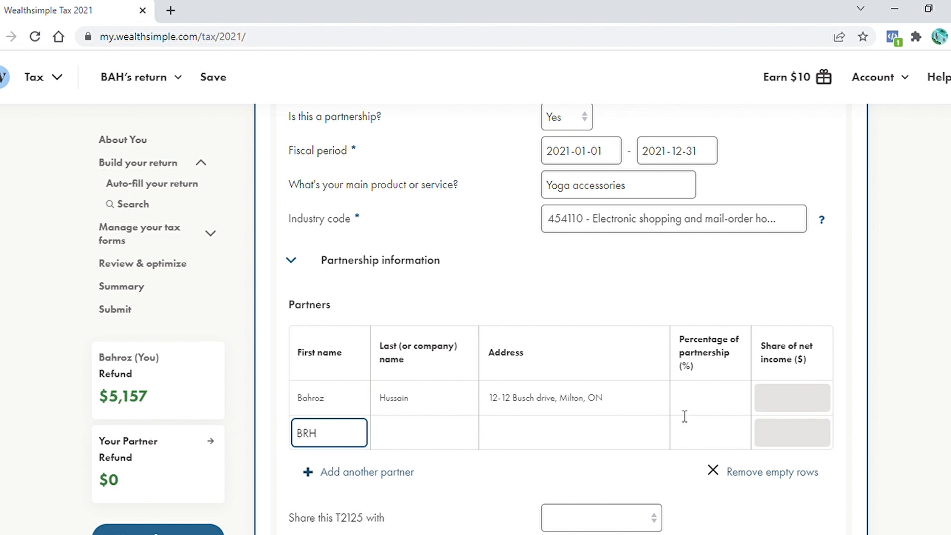
{"action": "left_click", "coordinate": [729, 403]}
{"action": "type", "text": "50"}
{"action": "left_click", "coordinate": [713, 435]}
{"action": "type", "text": "50"}
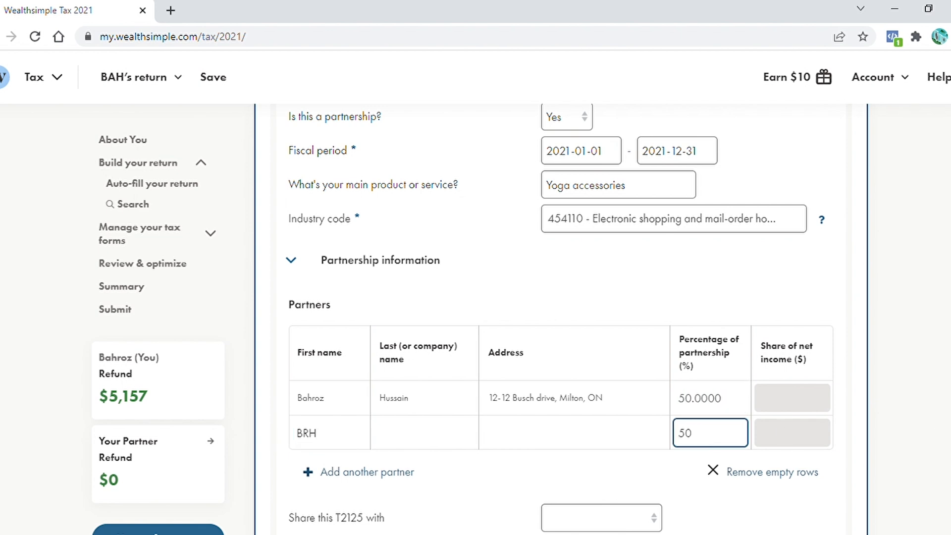
Share this T2125 with the spouse
{"action": "scroll", "coordinate": [713, 436], "scroll_direction": "down", "scroll_amount": 2}
{"action": "left_click", "coordinate": [653, 380]}
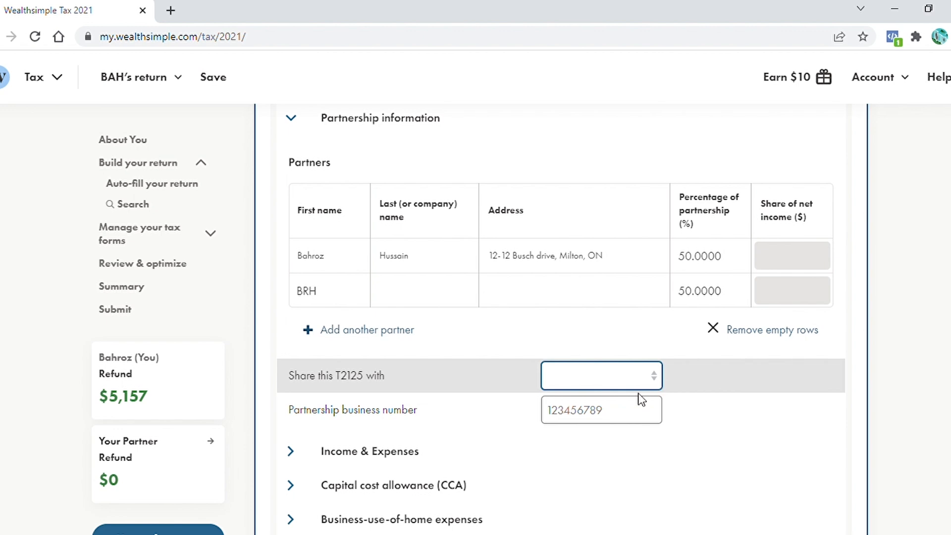
{"action": "left_click", "coordinate": [602, 412]}
{"action": "scroll", "coordinate": [603, 412], "scroll_direction": "down", "scroll_amount": 4}
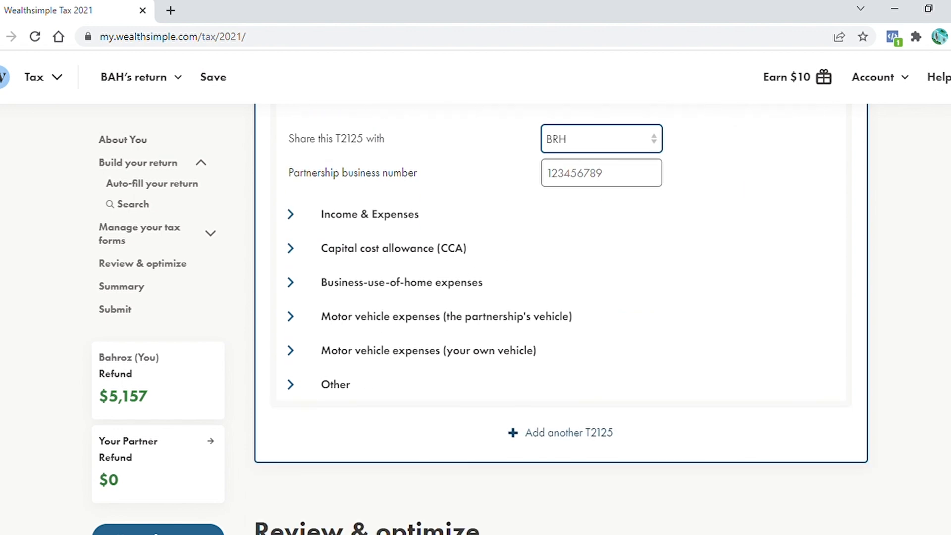
Open Income & Expenses, answer No to having inventory, and paste the subcontracts cost
{"action": "left_click", "coordinate": [301, 224]}
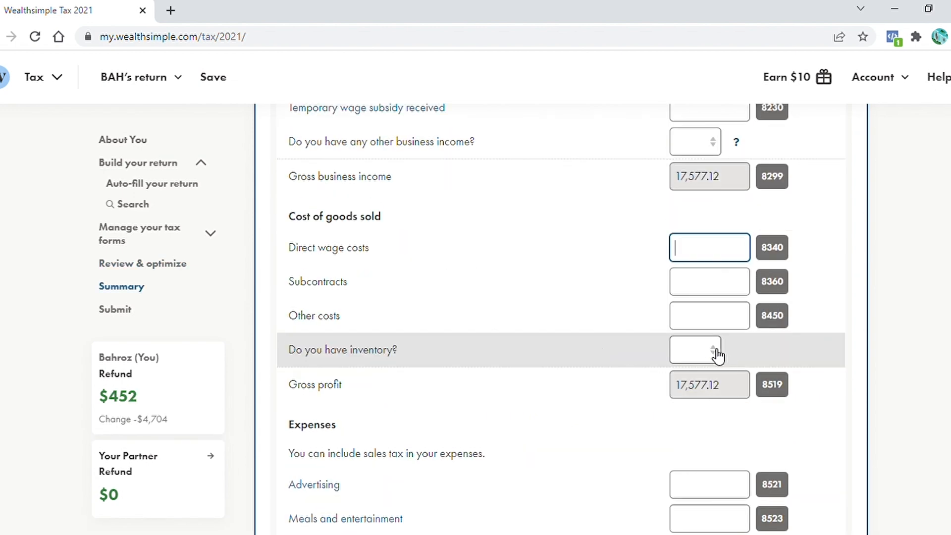
{"action": "left_click", "coordinate": [717, 351]}
{"action": "left_click", "coordinate": [697, 324]}
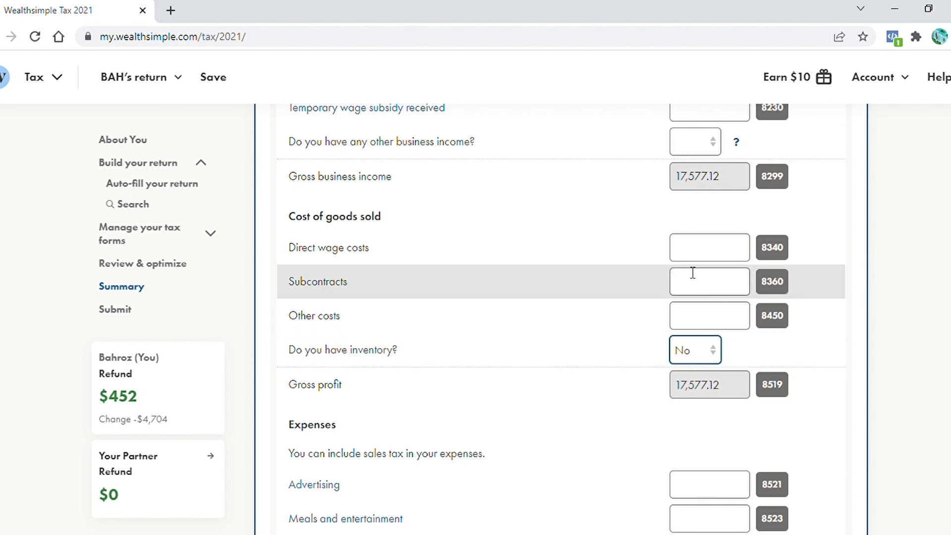
{"action": "left_click", "coordinate": [704, 329]}
{"action": "type", "text": "11,518.55"}
Paste the advertising expense amount into the business expenses
{"action": "scroll", "coordinate": [704, 330], "scroll_direction": "down", "scroll_amount": 4}
{"action": "left_click", "coordinate": [705, 225]}
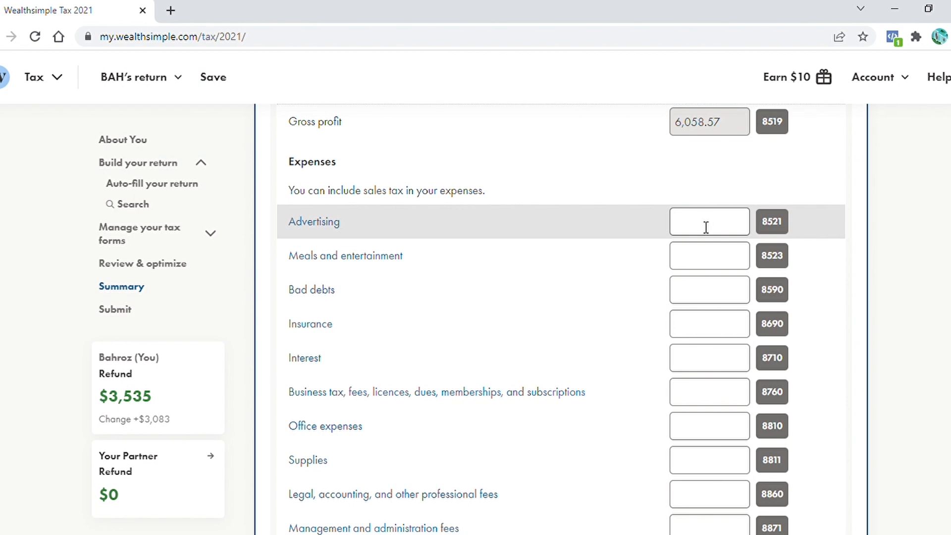
{"action": "type", "text": "2,535.61"}
{"action": "left_click", "coordinate": [715, 265]}
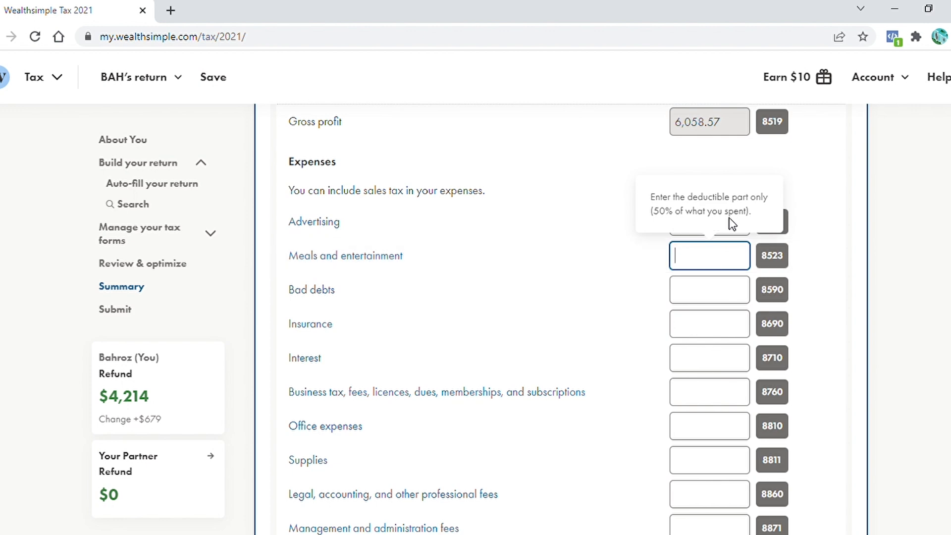
{"action": "scroll", "coordinate": [729, 218], "scroll_direction": "down", "scroll_amount": 7}
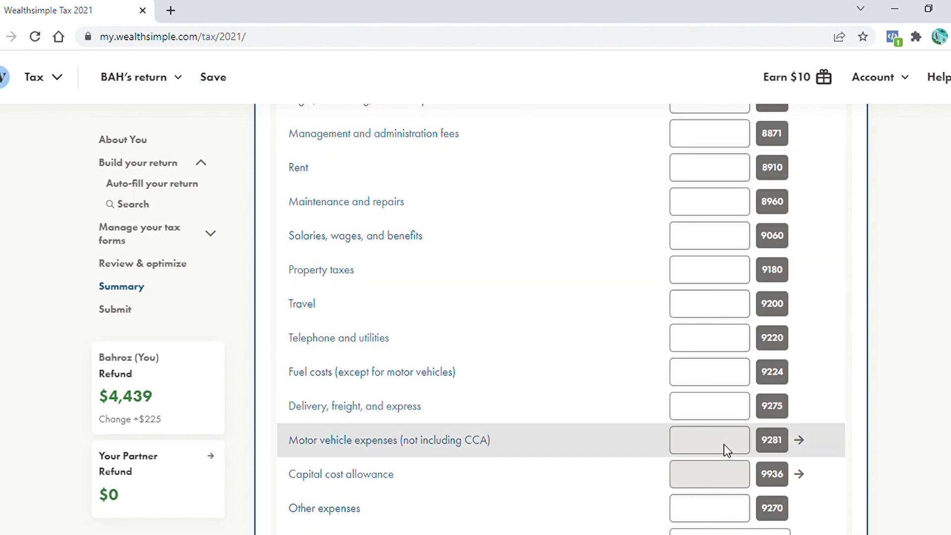
{"action": "scroll", "coordinate": [741, 446], "scroll_direction": "up", "scroll_amount": 2}
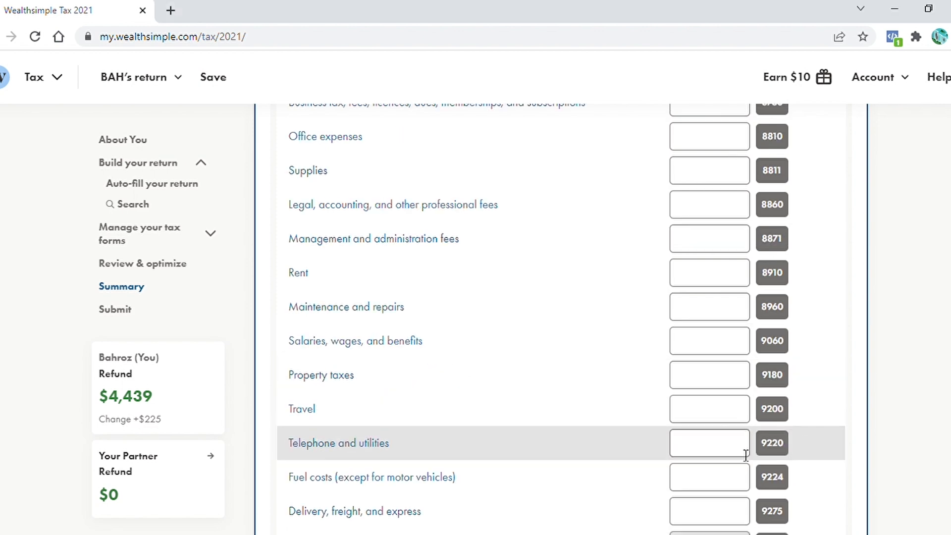
Paste telephone and utilities of 510.79 and the other expenses amount
{"action": "left_click", "coordinate": [745, 453]}
{"action": "type", "text": "510.79"}
{"action": "scroll", "coordinate": [713, 441], "scroll_direction": "down", "scroll_amount": 4}
{"action": "left_click", "coordinate": [704, 415]}
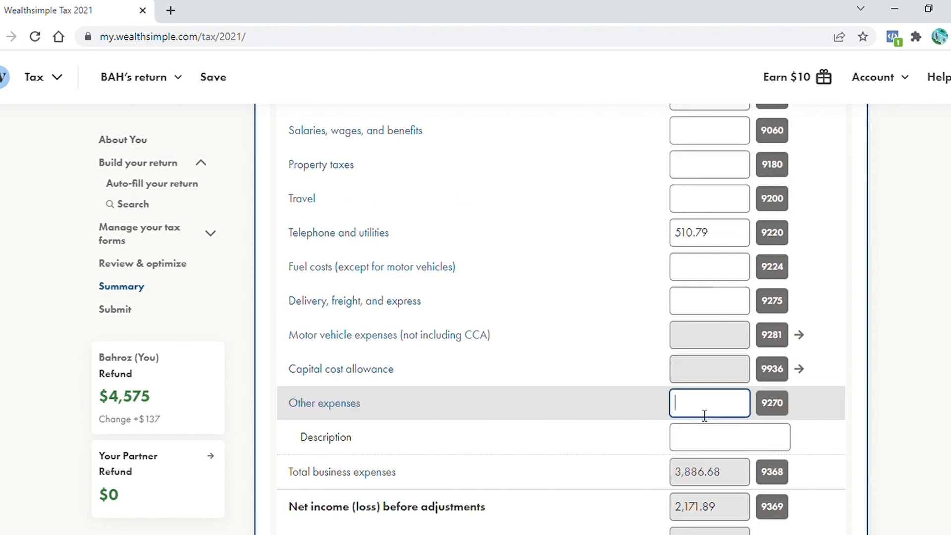
{"action": "type", "text": "1,400.00"}
{"action": "scroll", "coordinate": [704, 415], "scroll_direction": "down", "scroll_amount": 8}
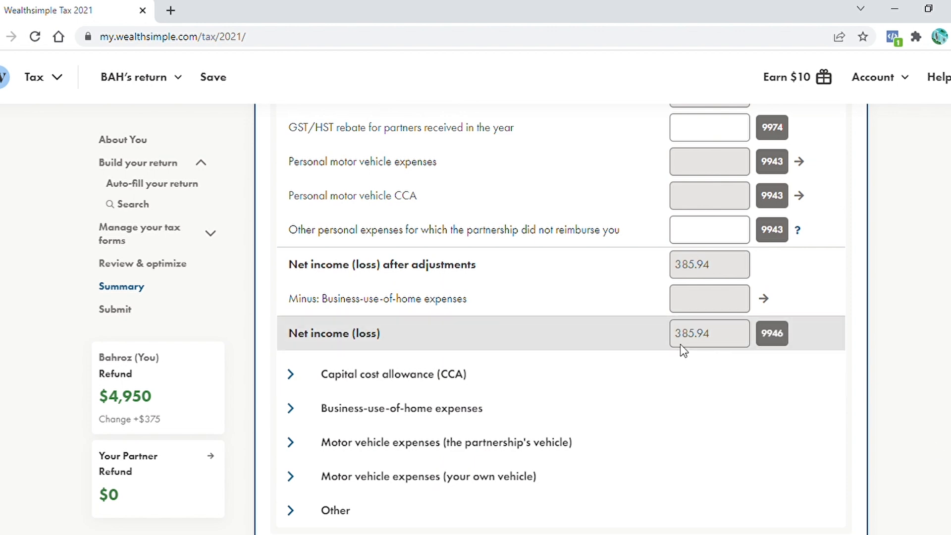
{"action": "scroll", "coordinate": [686, 200], "scroll_direction": "up", "scroll_amount": 3}
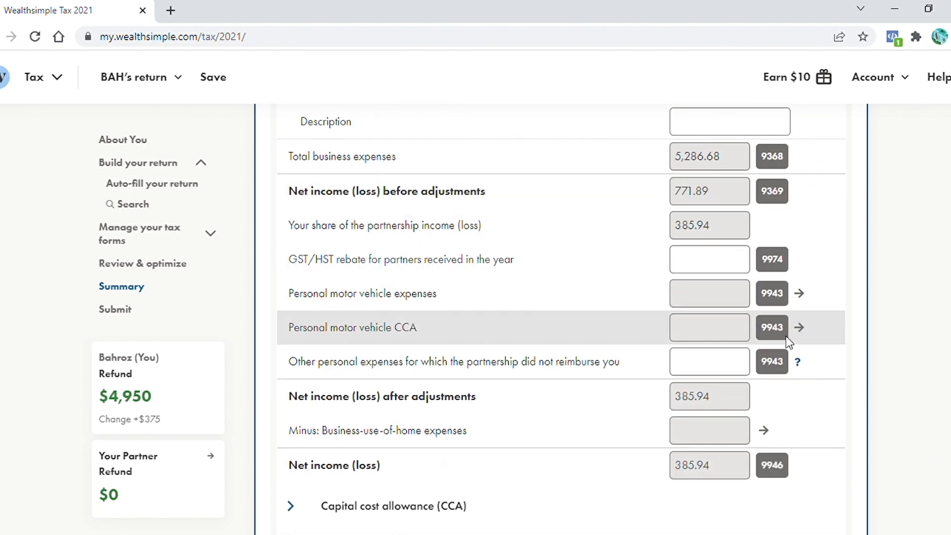
{"action": "scroll", "coordinate": [561, 377], "scroll_direction": "down", "scroll_amount": 4}
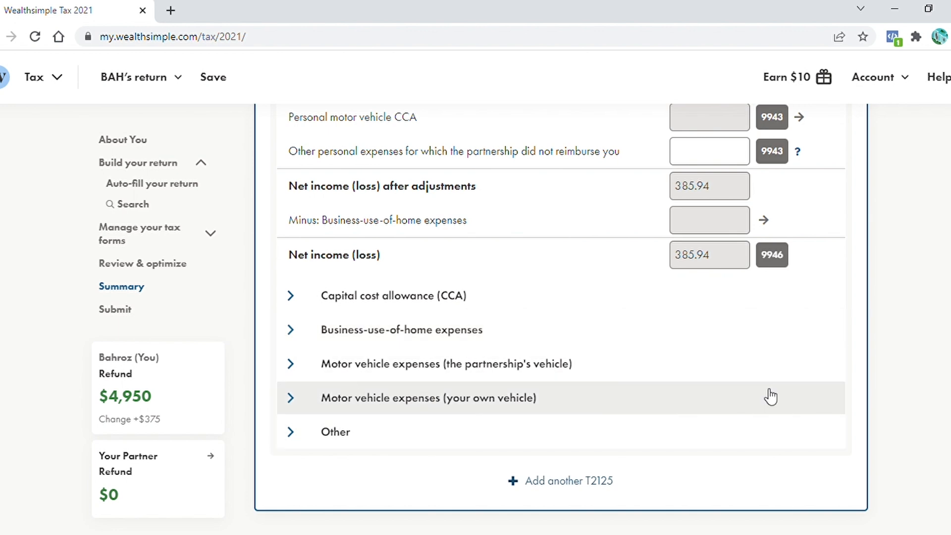
Switch to the spouse's return and connect it with CRA My Account
{"action": "left_click", "coordinate": [181, 88]}
{"action": "left_click", "coordinate": [148, 123]}
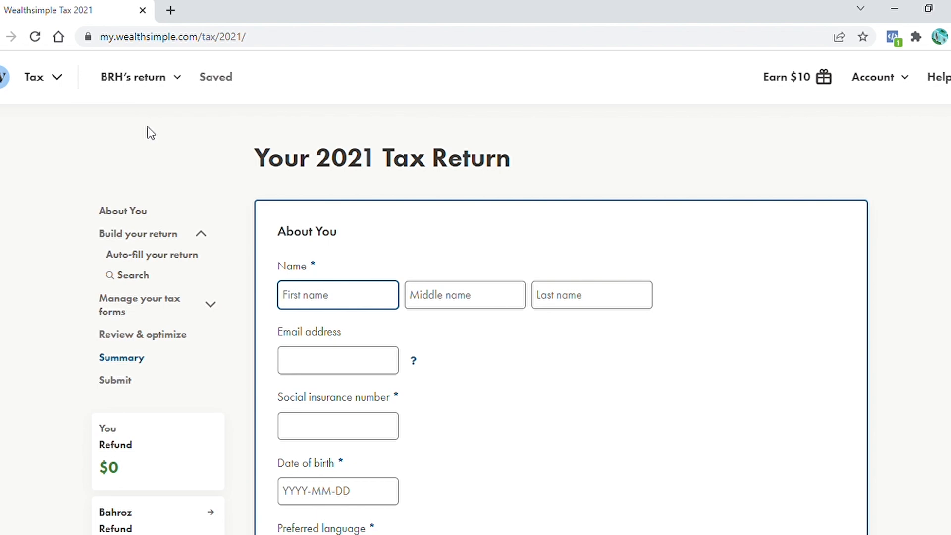
{"action": "scroll", "coordinate": [152, 132], "scroll_direction": "down", "scroll_amount": 2}
{"action": "scroll", "coordinate": [753, 265], "scroll_direction": "down", "scroll_amount": 15}
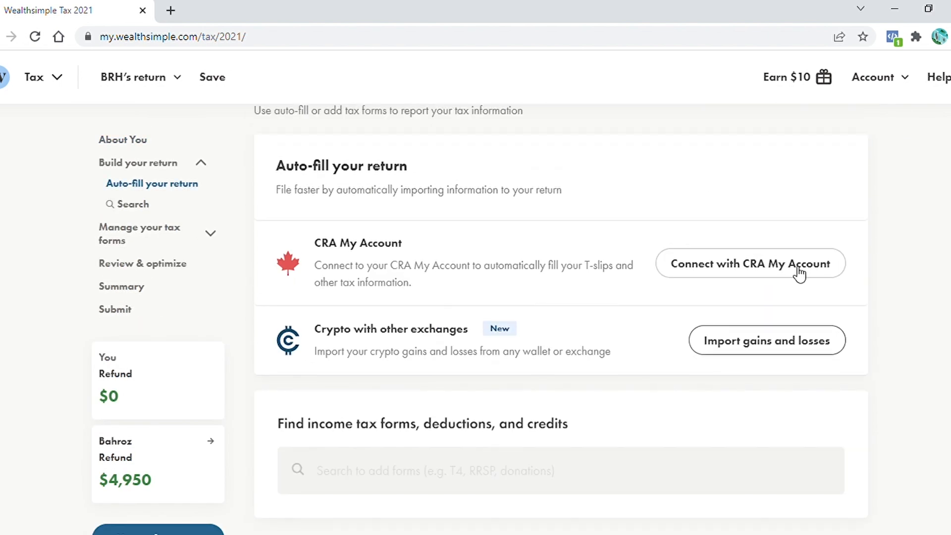
{"action": "left_click", "coordinate": [794, 267]}
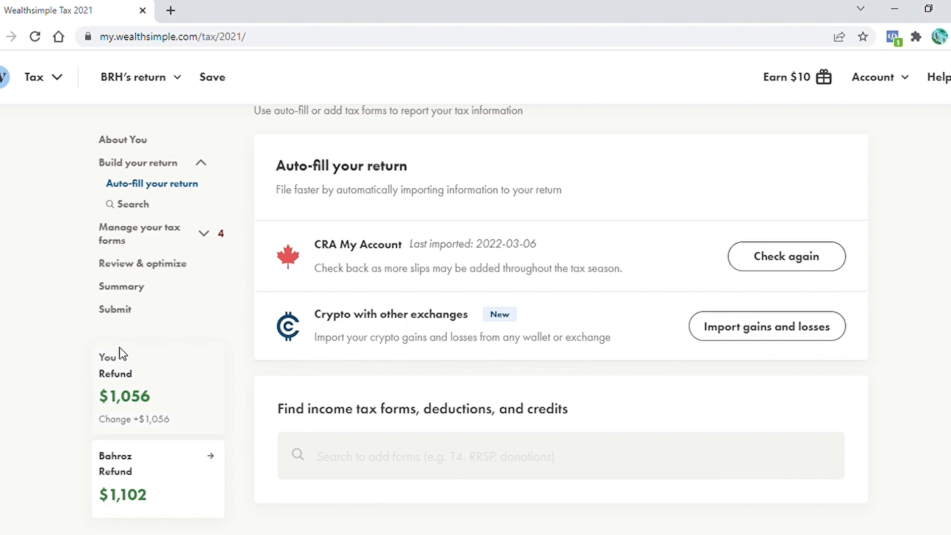
Review the spouse's return forms and the shared rental property's co-owner information
{"action": "scroll", "coordinate": [95, 390], "scroll_direction": "down", "scroll_amount": 2}
{"action": "scroll", "coordinate": [561, 317], "scroll_direction": "down", "scroll_amount": 15}
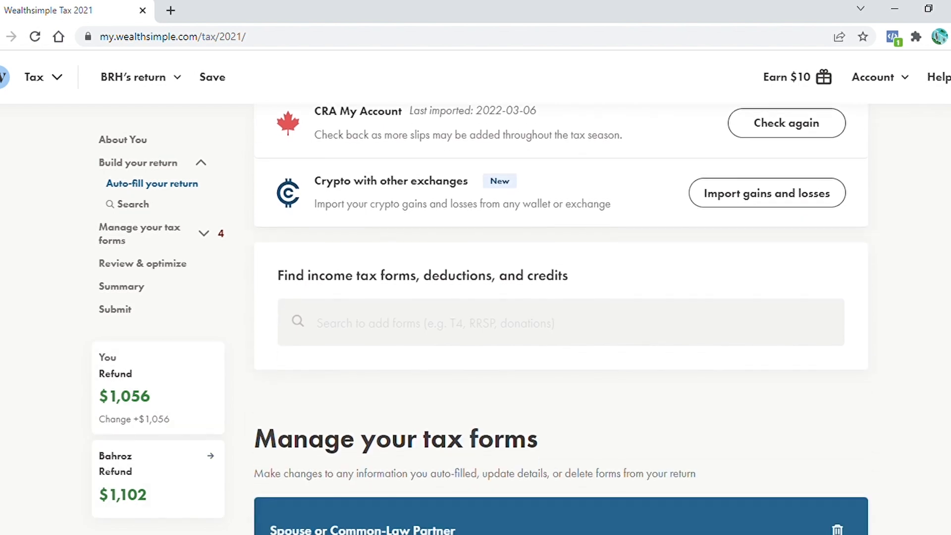
{"action": "scroll", "coordinate": [561, 317], "scroll_direction": "down", "scroll_amount": 15}
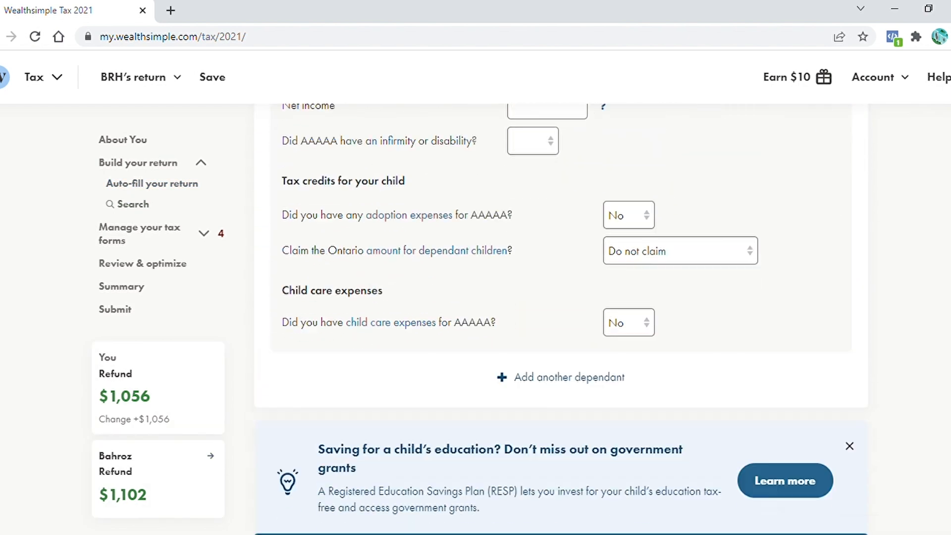
{"action": "scroll", "coordinate": [561, 317], "scroll_direction": "down", "scroll_amount": 8}
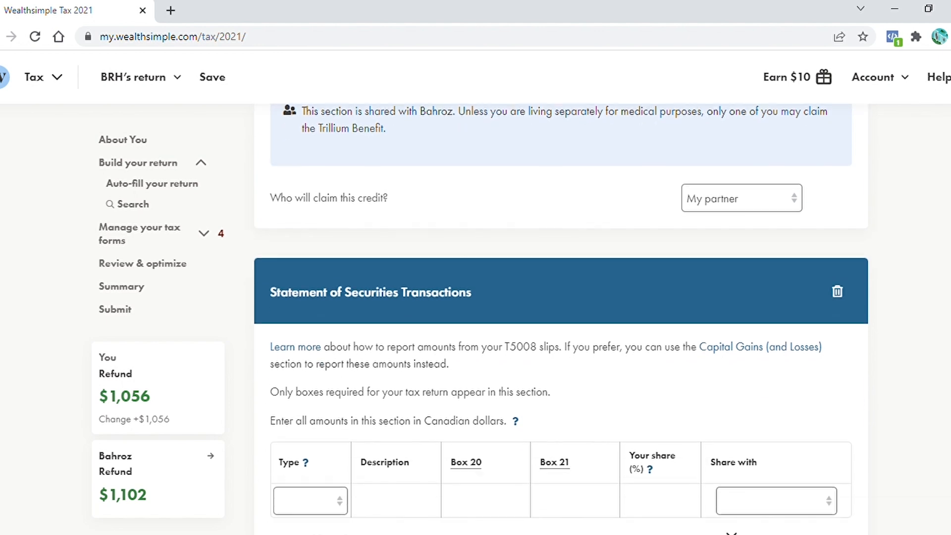
{"action": "scroll", "coordinate": [300, 355], "scroll_direction": "down", "scroll_amount": 10}
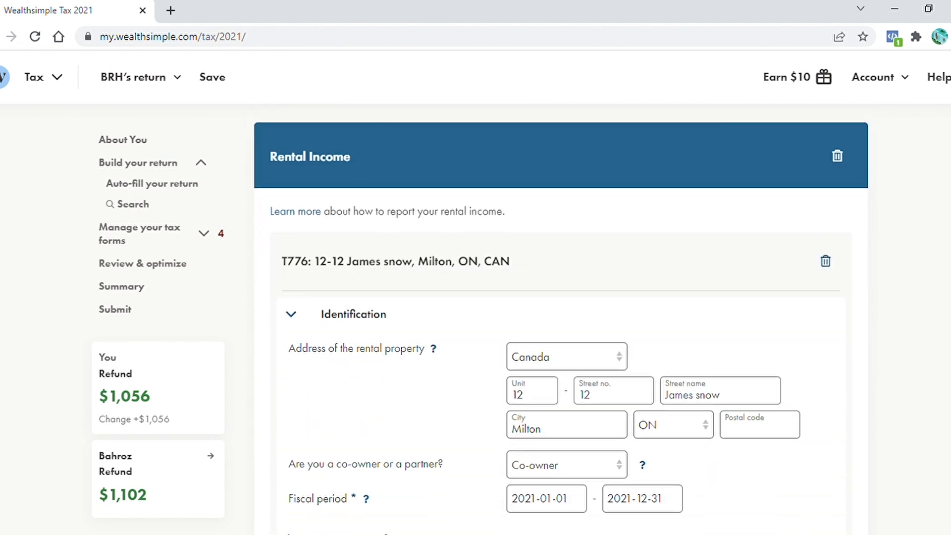
{"action": "scroll", "coordinate": [300, 356], "scroll_direction": "up", "scroll_amount": 3}
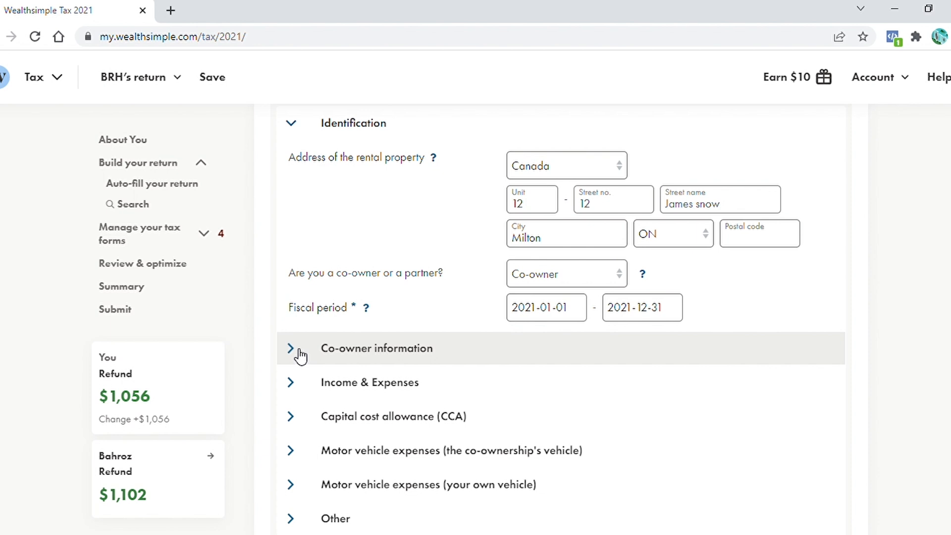
{"action": "left_click", "coordinate": [301, 355]}
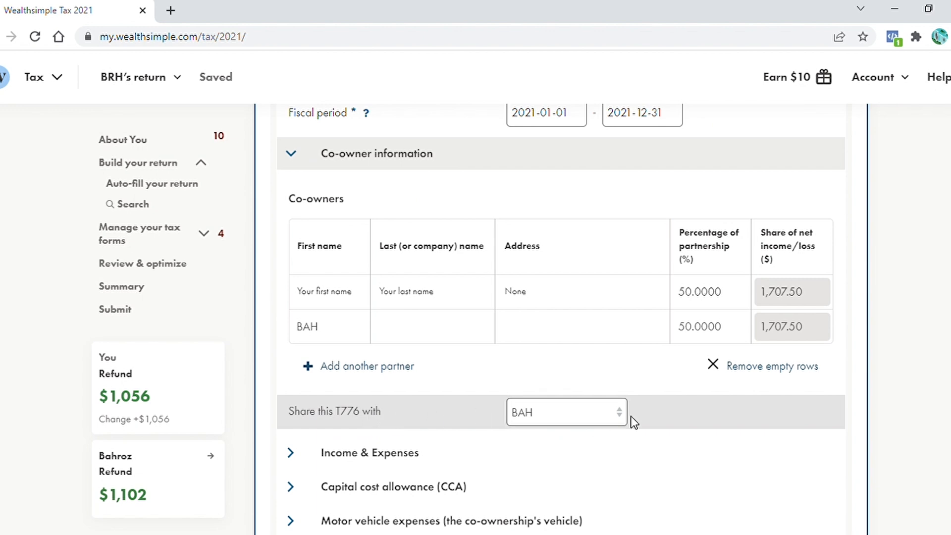
{"action": "scroll", "coordinate": [560, 317], "scroll_direction": "down", "scroll_amount": 10}
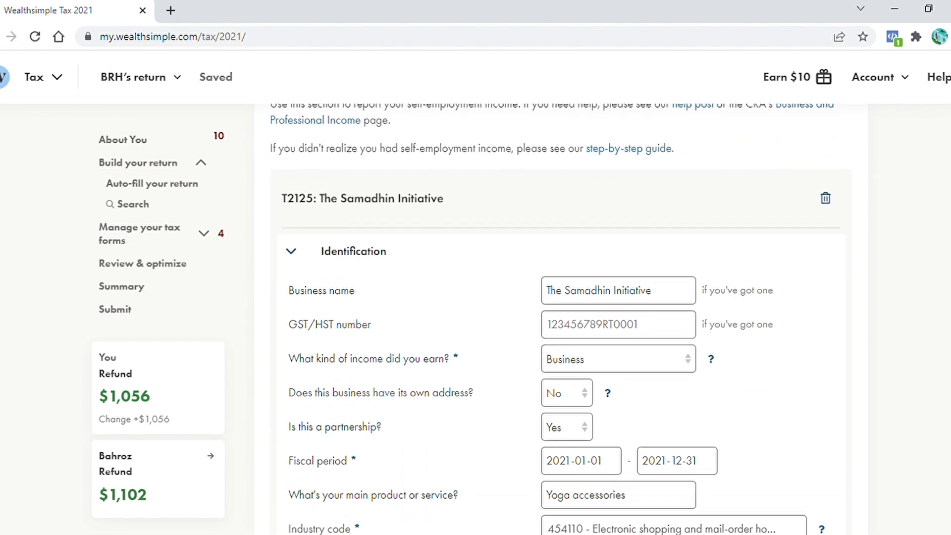
Fill in the partnership partners table with a 50% share for the first partner and the spouse added as second partner at 50%
{"action": "scroll", "coordinate": [560, 316], "scroll_direction": "up", "scroll_amount": 3}
{"action": "scroll", "coordinate": [322, 287], "scroll_direction": "down", "scroll_amount": 9}
{"action": "left_click", "coordinate": [296, 298]}
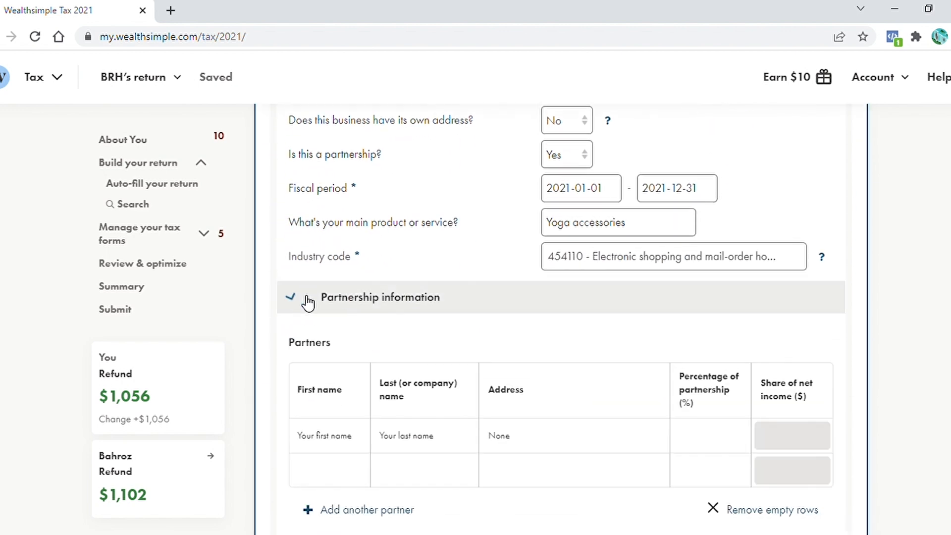
{"action": "scroll", "coordinate": [600, 353], "scroll_direction": "down", "scroll_amount": 3}
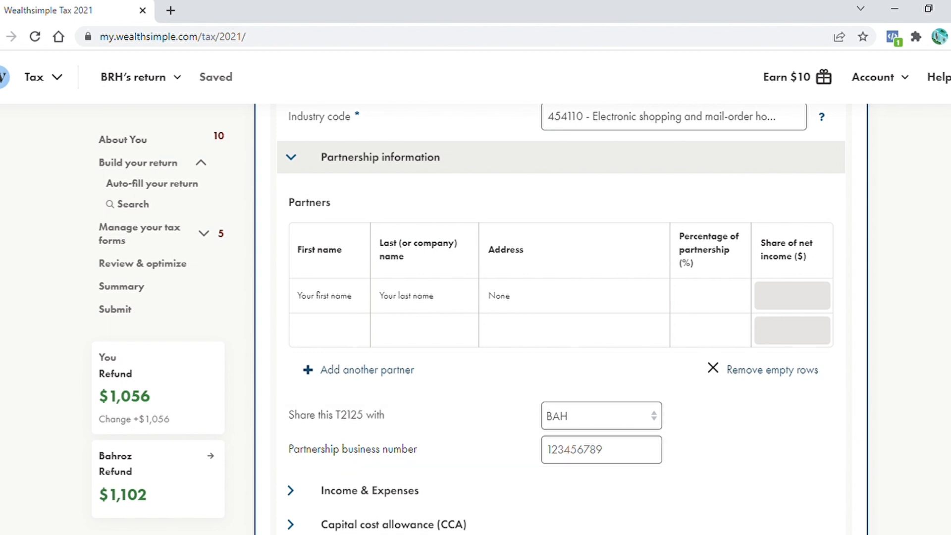
{"action": "scroll", "coordinate": [560, 317], "scroll_direction": "down", "scroll_amount": 2}
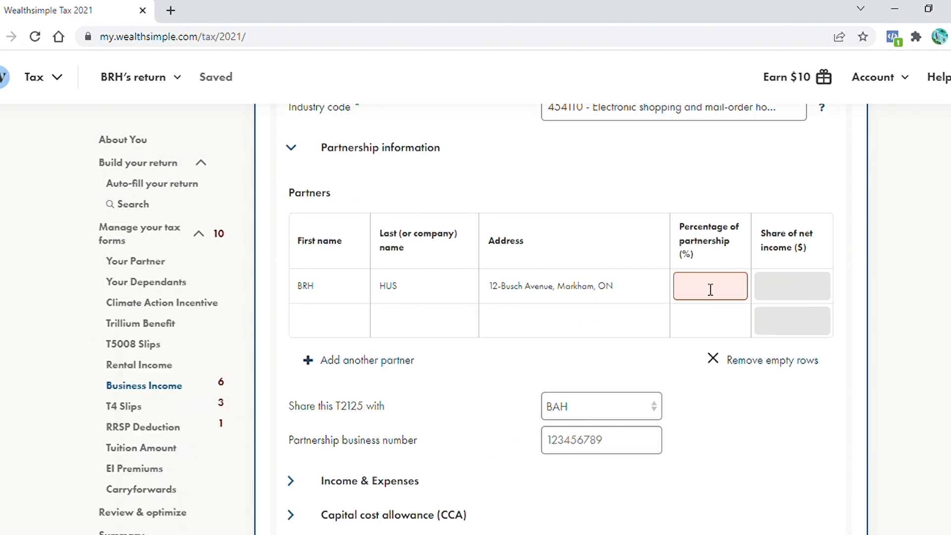
{"action": "type", "text": "50"}
{"action": "left_click", "coordinate": [320, 326]}
{"action": "type", "text": "BAH"}
{"action": "left_click", "coordinate": [703, 327]}
{"action": "type", "text": "50"}
{"action": "left_click", "coordinate": [923, 322]}
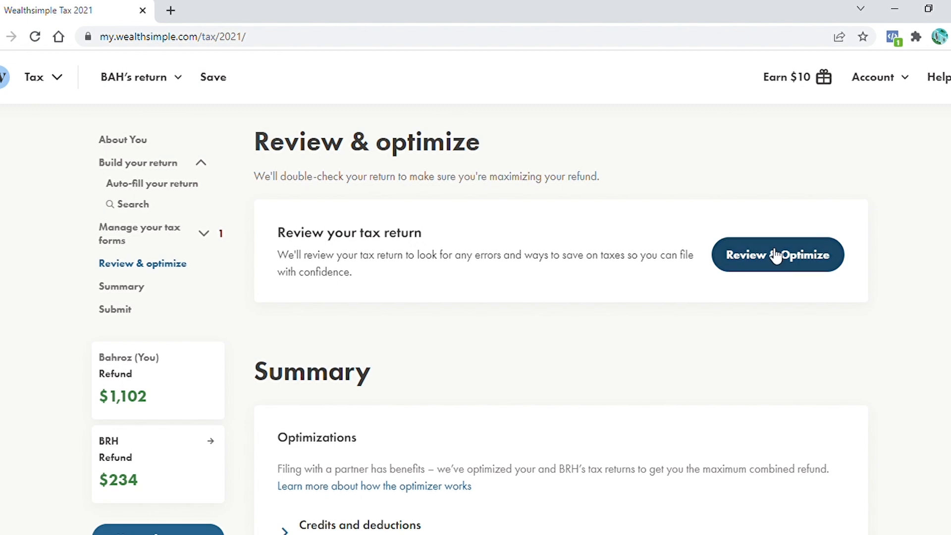
Open the spouse's T2125 income and expenses and delete the gross sales amount
{"action": "left_click", "coordinate": [223, 237]}
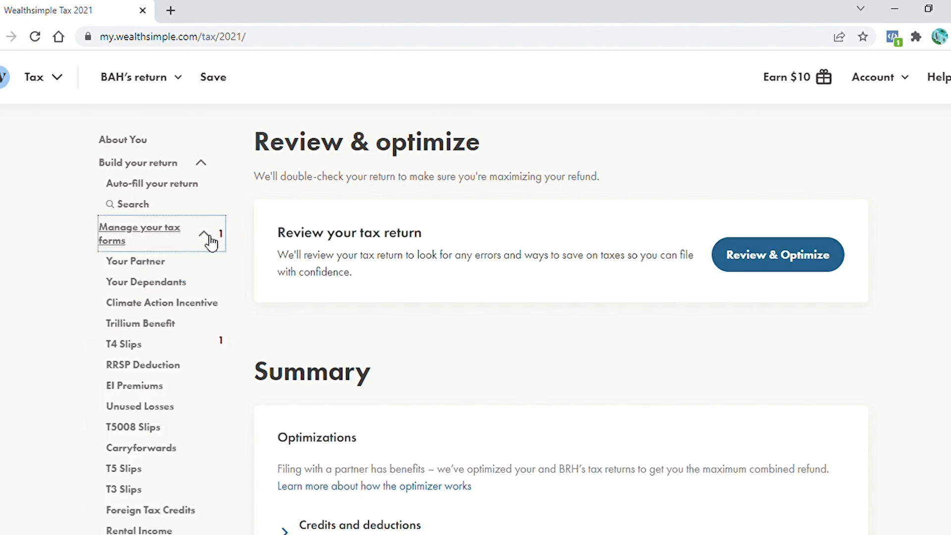
{"action": "left_click", "coordinate": [224, 345]}
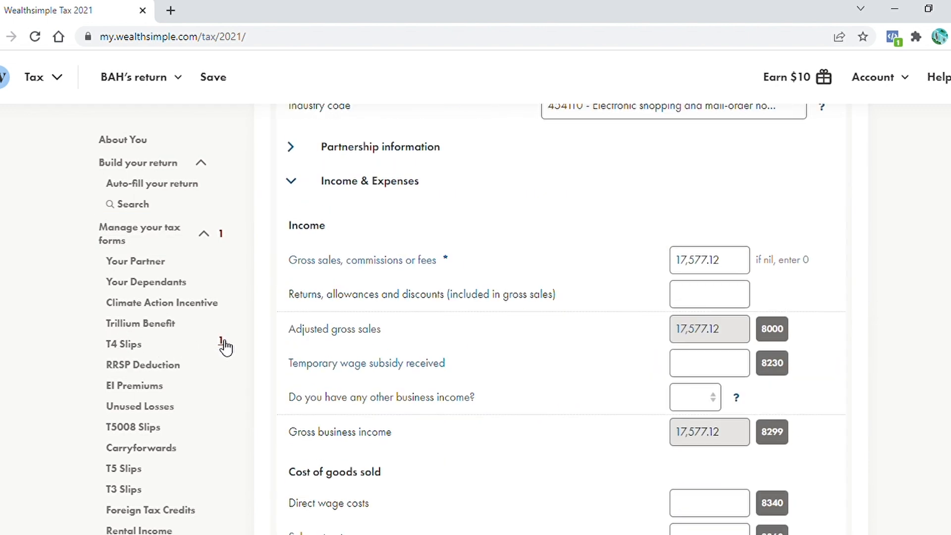
{"action": "left_click_drag", "start_coordinate": [588, 259], "coordinate": [542, 264]}
{"action": "key", "text": "BackSpace"}
{"action": "left_click", "coordinate": [609, 329]}
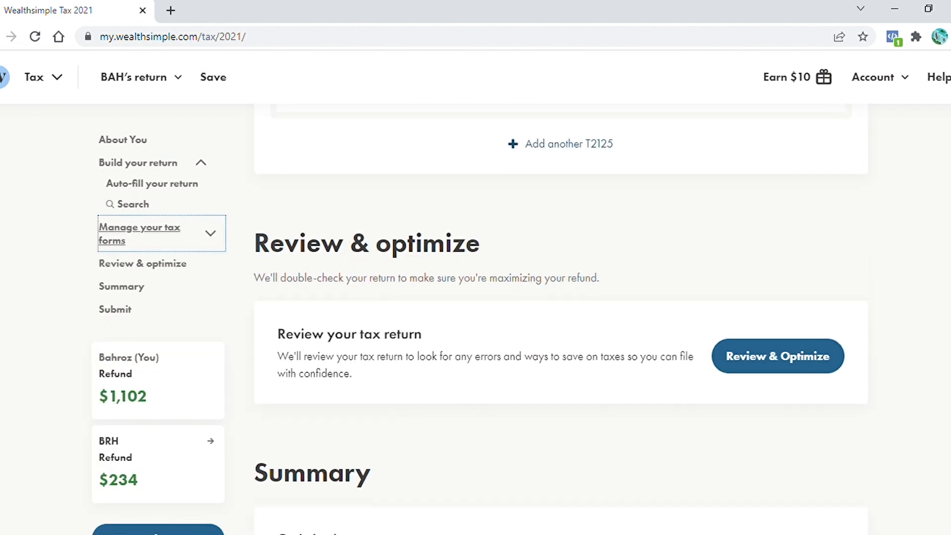
Run Review & Optimize on the spouse's return and dismiss the first three warnings
{"action": "left_click", "coordinate": [773, 341]}
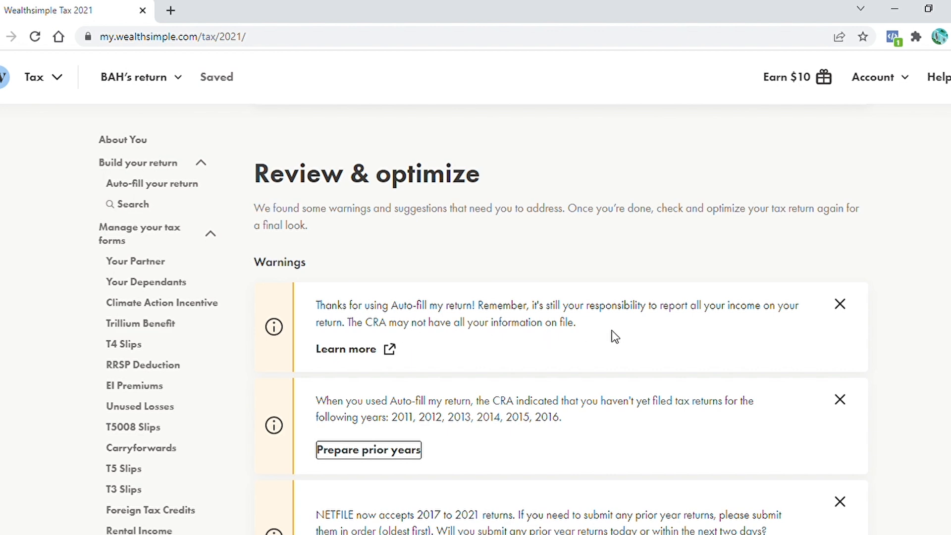
{"action": "left_click", "coordinate": [839, 304]}
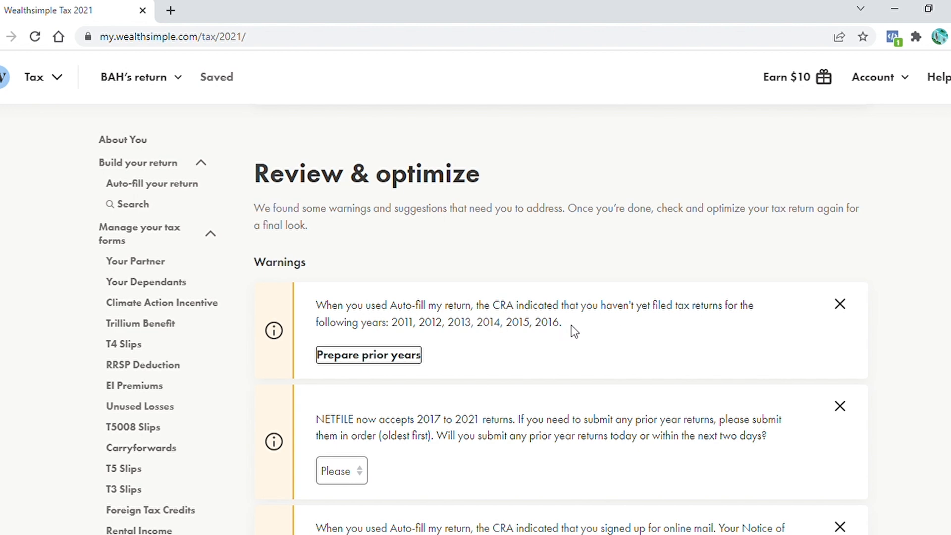
{"action": "left_click", "coordinate": [840, 304]}
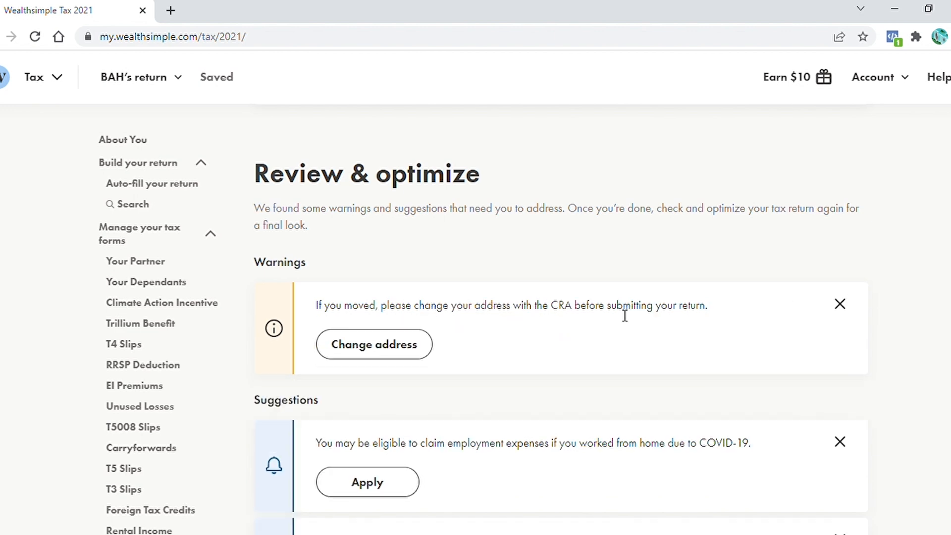
{"action": "left_click", "coordinate": [840, 304]}
Apply the work-from-home suggestion, choosing worked from home due to COVID-19 and the temporary flat rate method
{"action": "scroll", "coordinate": [743, 322], "scroll_direction": "down", "scroll_amount": 2}
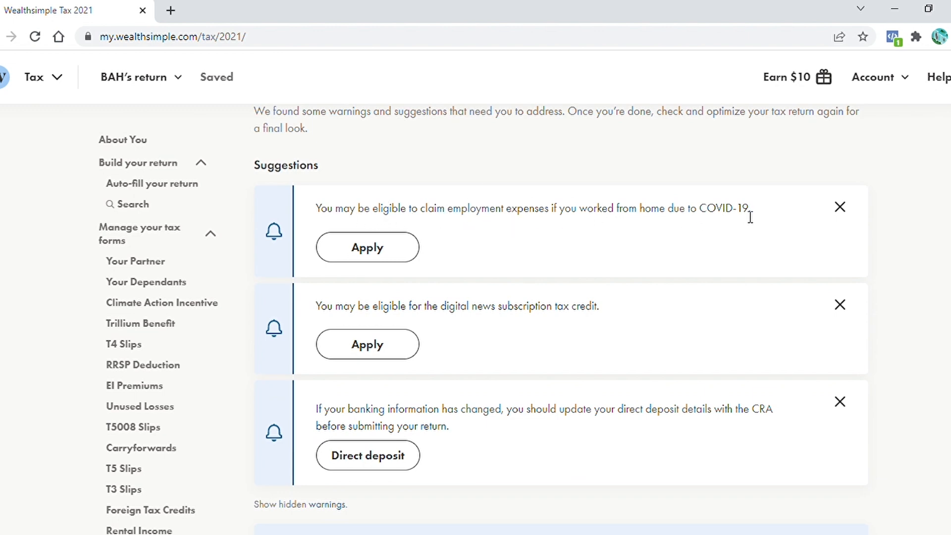
{"action": "left_click", "coordinate": [369, 255]}
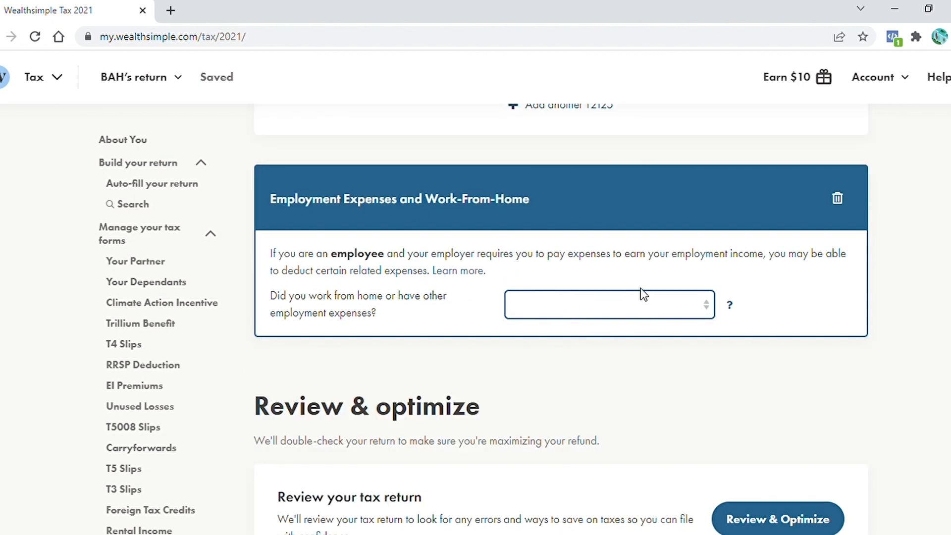
{"action": "left_click", "coordinate": [650, 306]}
{"action": "left_click", "coordinate": [728, 317]}
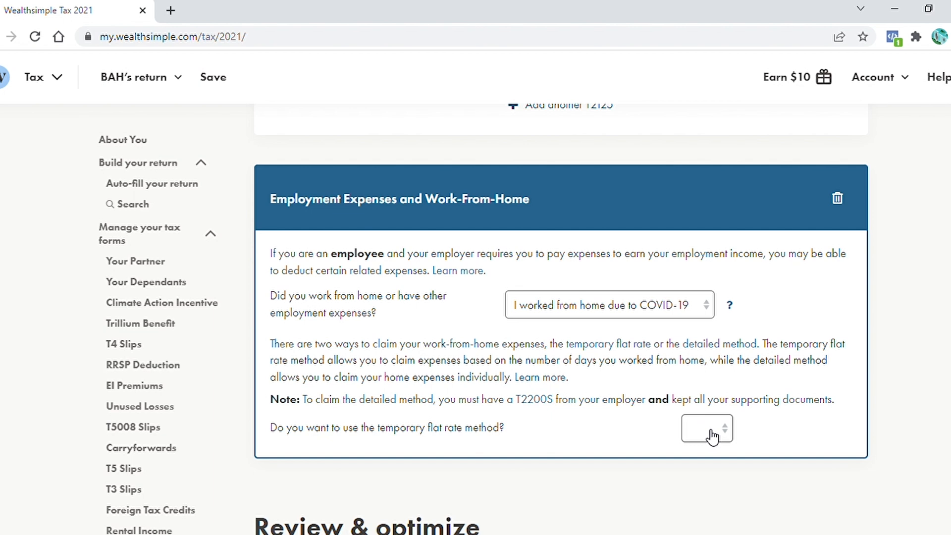
{"action": "left_click", "coordinate": [731, 436]}
{"action": "left_click", "coordinate": [706, 463]}
{"action": "scroll", "coordinate": [804, 412], "scroll_direction": "down", "scroll_amount": 3}
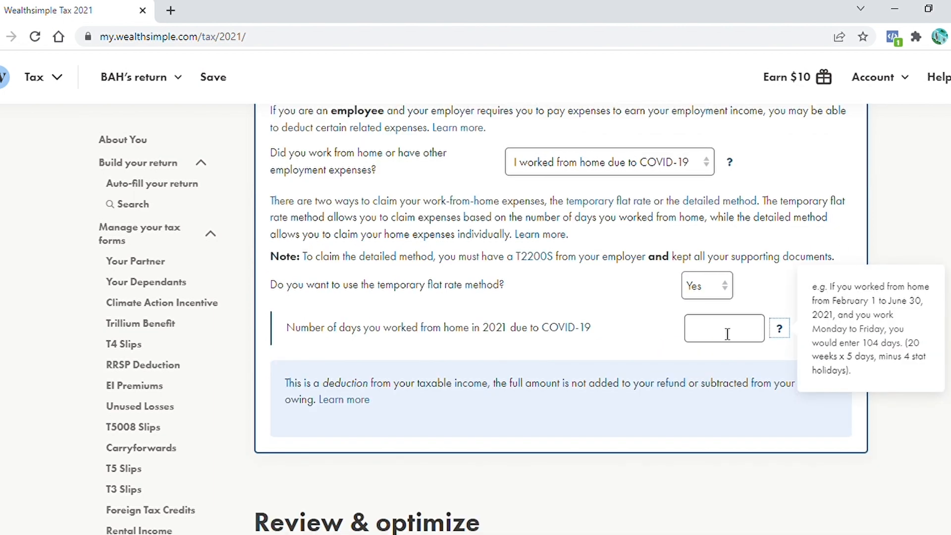
{"action": "scroll", "coordinate": [793, 322], "scroll_direction": "down", "scroll_amount": 8}
{"action": "scroll", "coordinate": [807, 312], "scroll_direction": "down", "scroll_amount": 8}
{"action": "scroll", "coordinate": [808, 312], "scroll_direction": "up", "scroll_amount": 8}
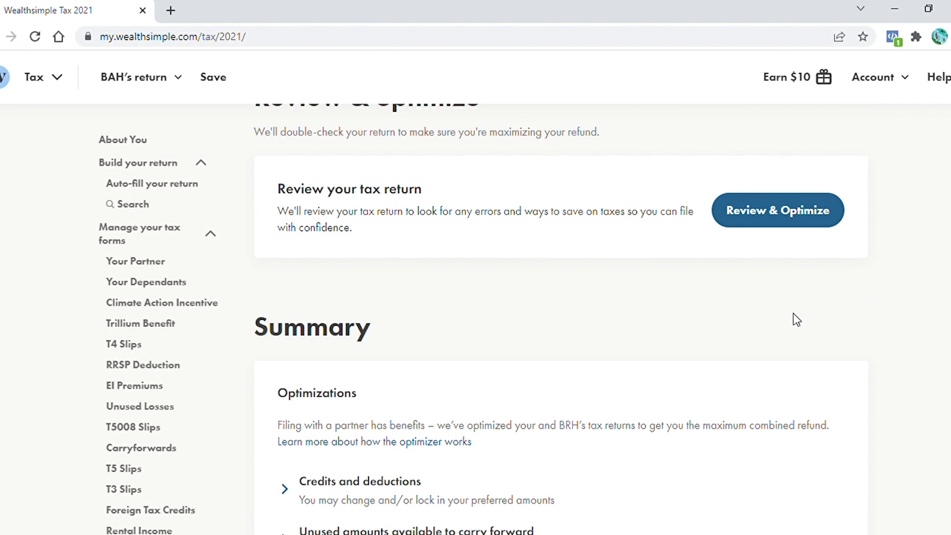
Re-run Review & Optimize and dismiss the digital news subscription credit suggestion
{"action": "left_click", "coordinate": [761, 211]}
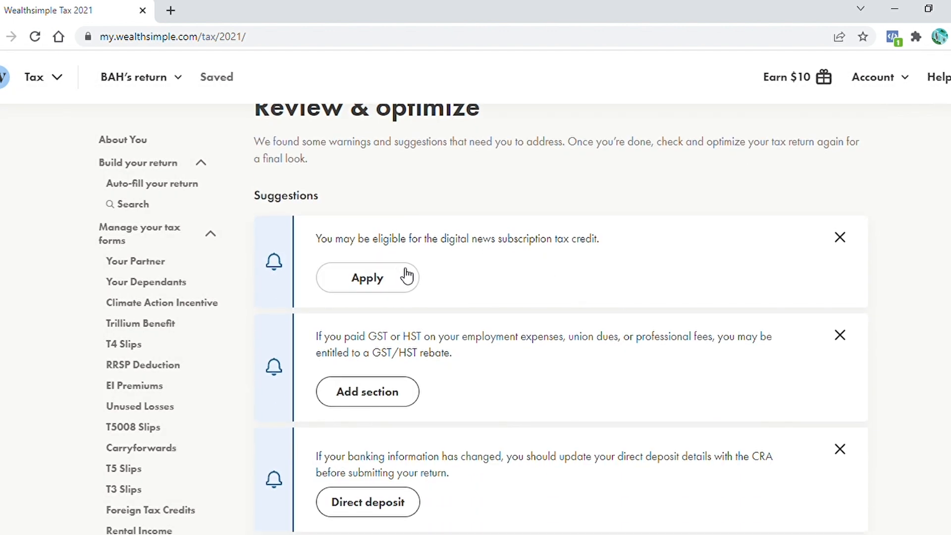
{"action": "left_click", "coordinate": [842, 239]}
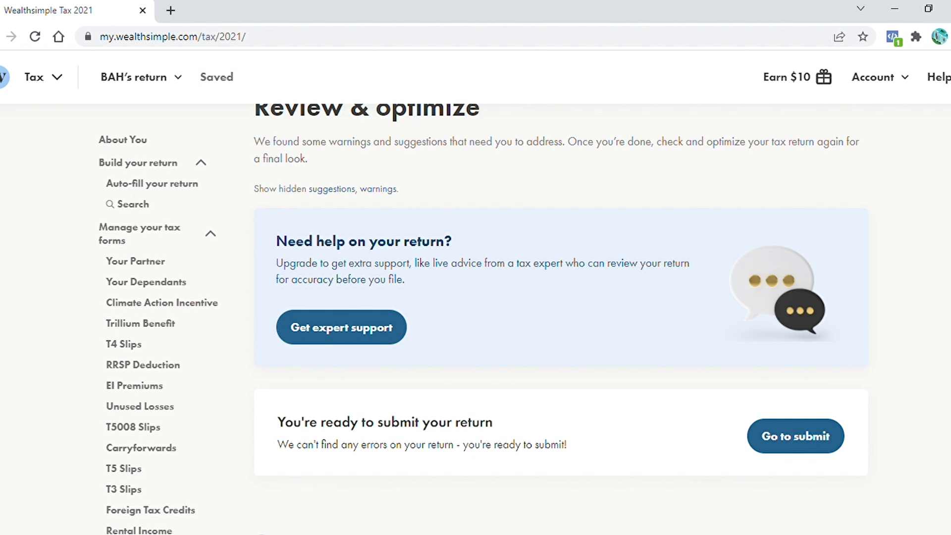
Proceed to the Submit section of the spouse's return
{"action": "scroll", "coordinate": [560, 318], "scroll_direction": "down", "scroll_amount": 3}
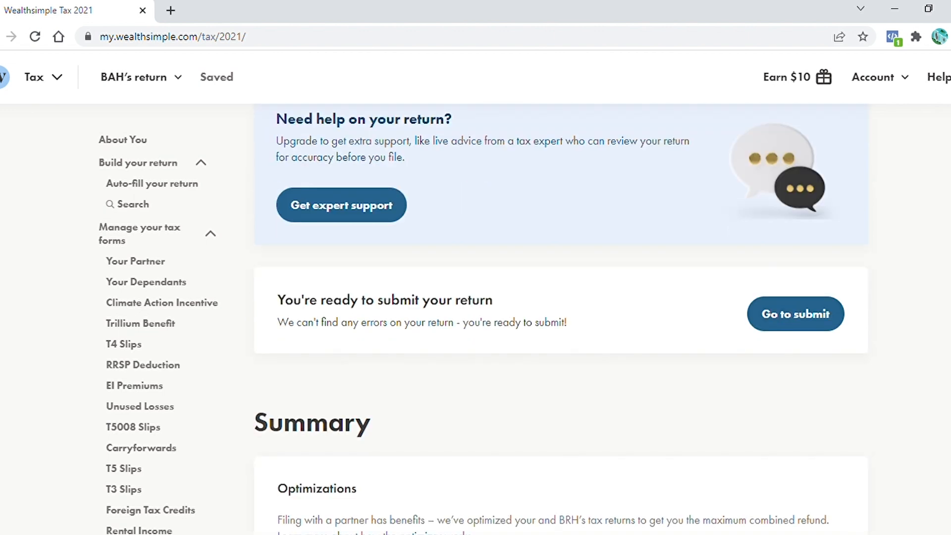
{"action": "left_click", "coordinate": [798, 317]}
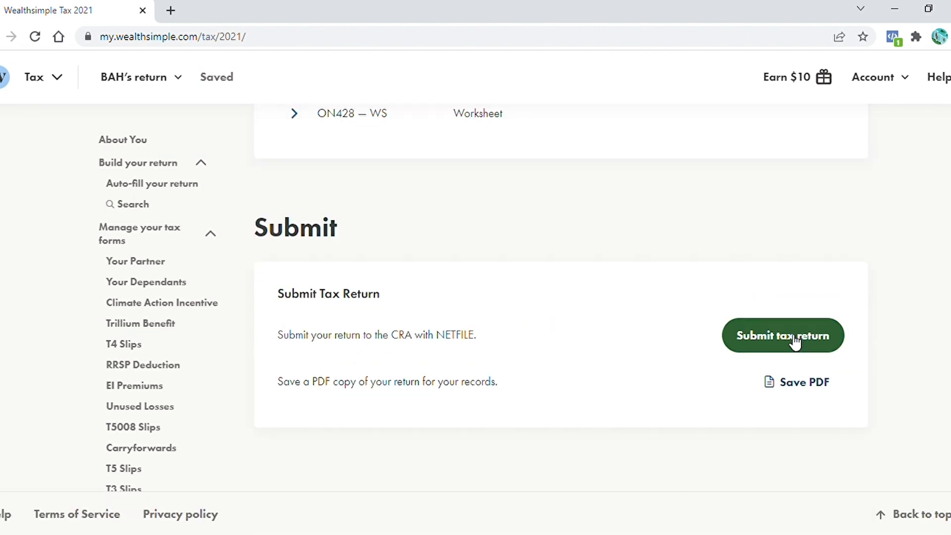